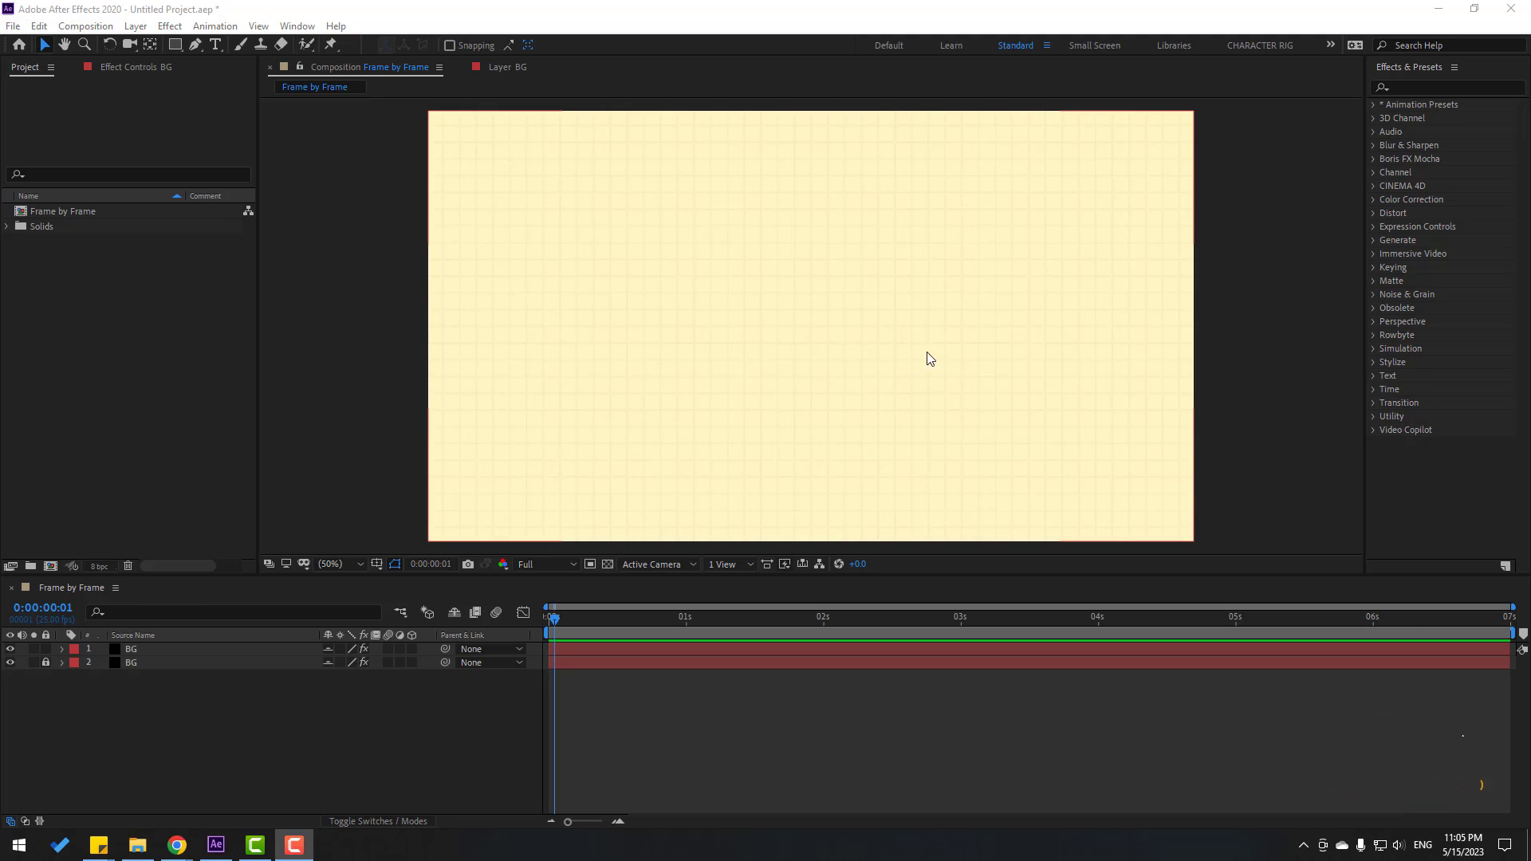
- Solo the top BG layer so only its dark grid shows in the composition
left_click(128, 648)
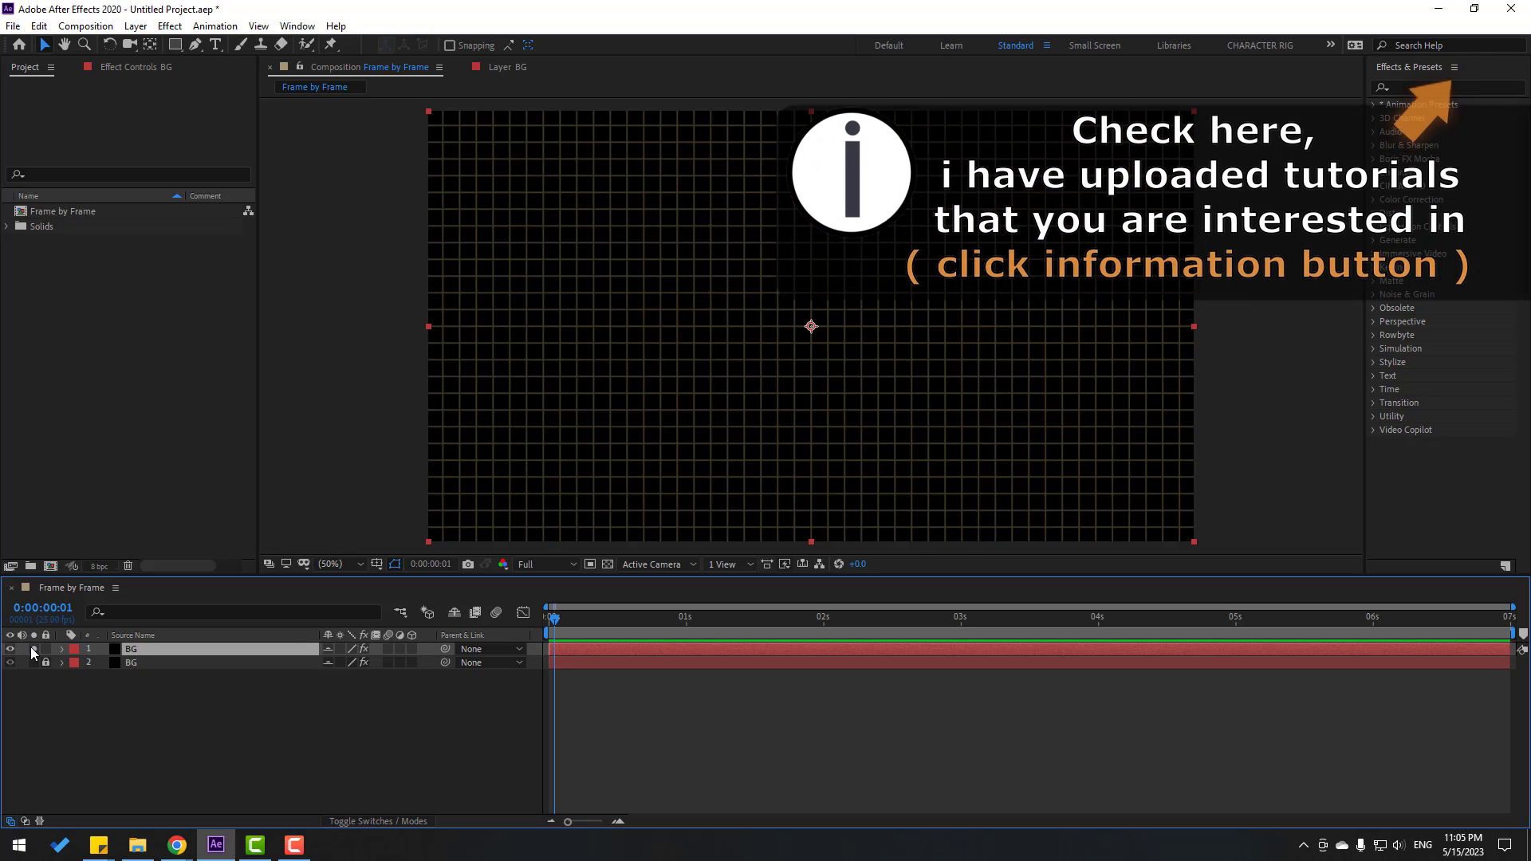
- Open the BG layer in its Layer panel with the Brush tool and set Paint duration to Custom
double_click(129, 650)
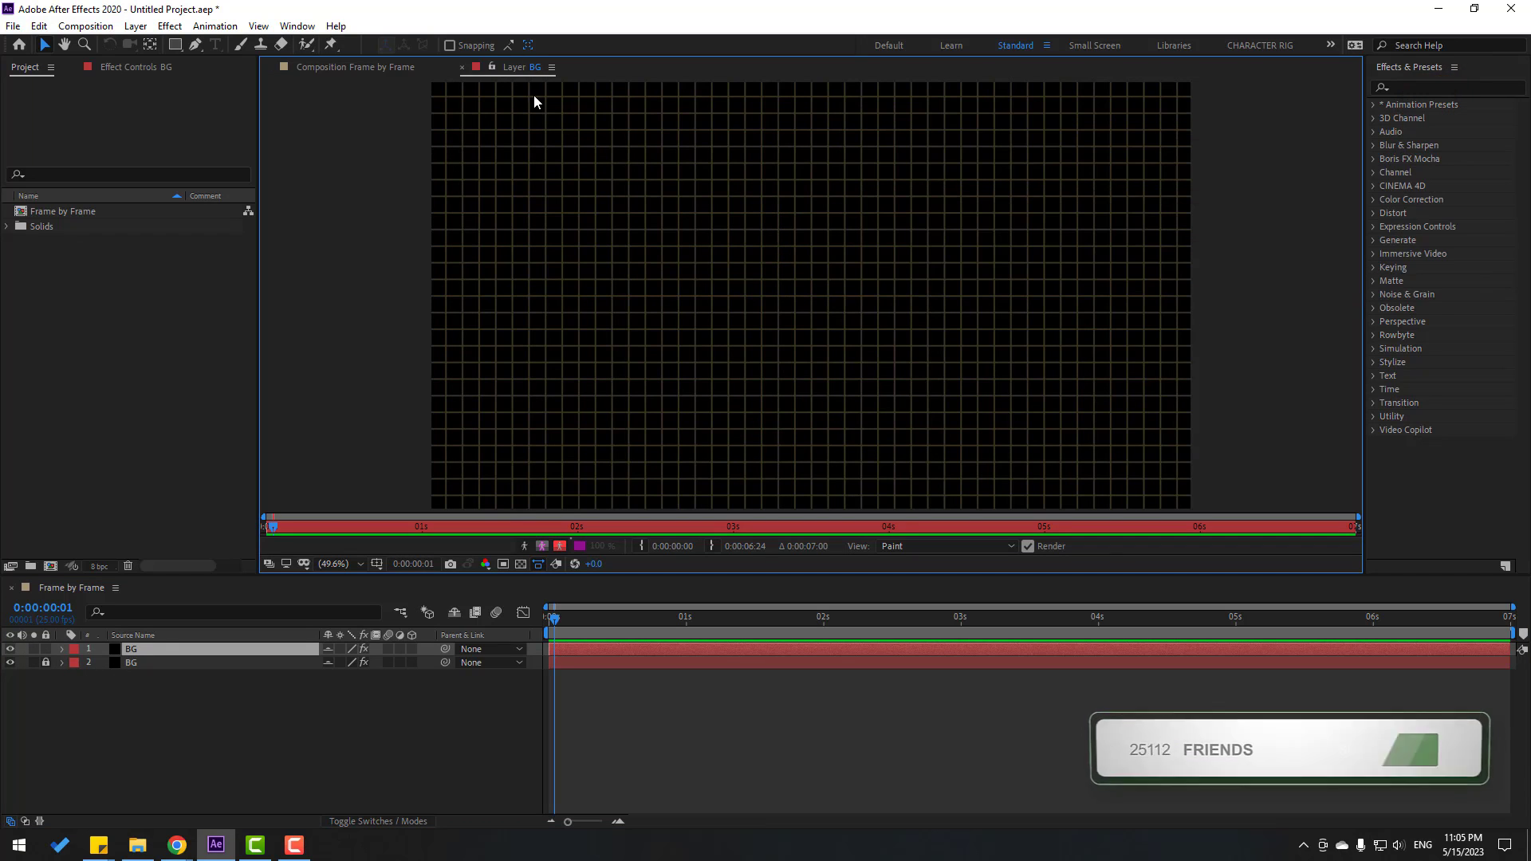
left_click(241, 44)
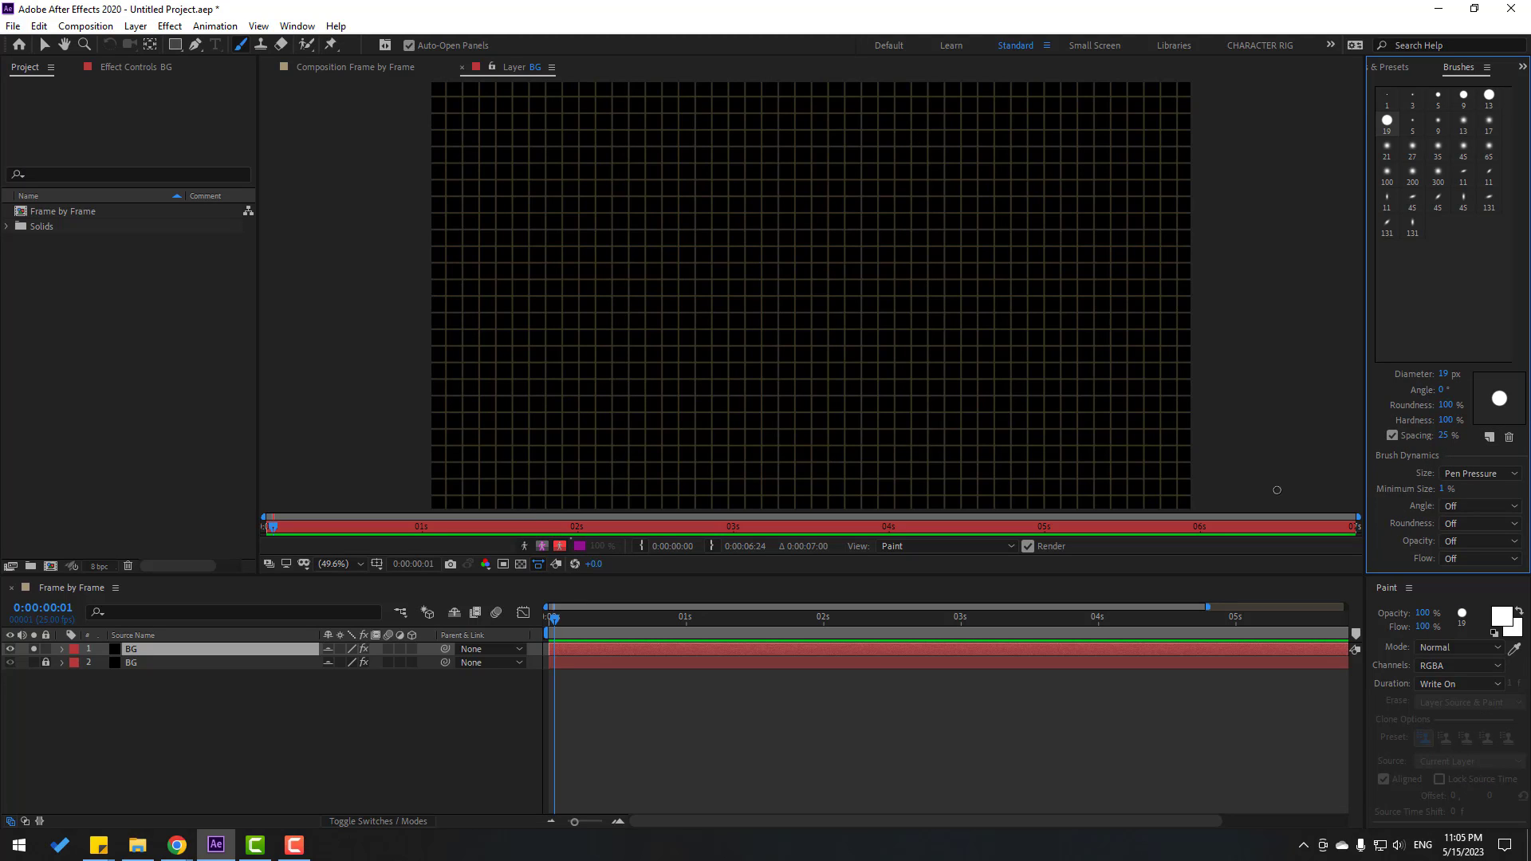
left_click(1410, 662)
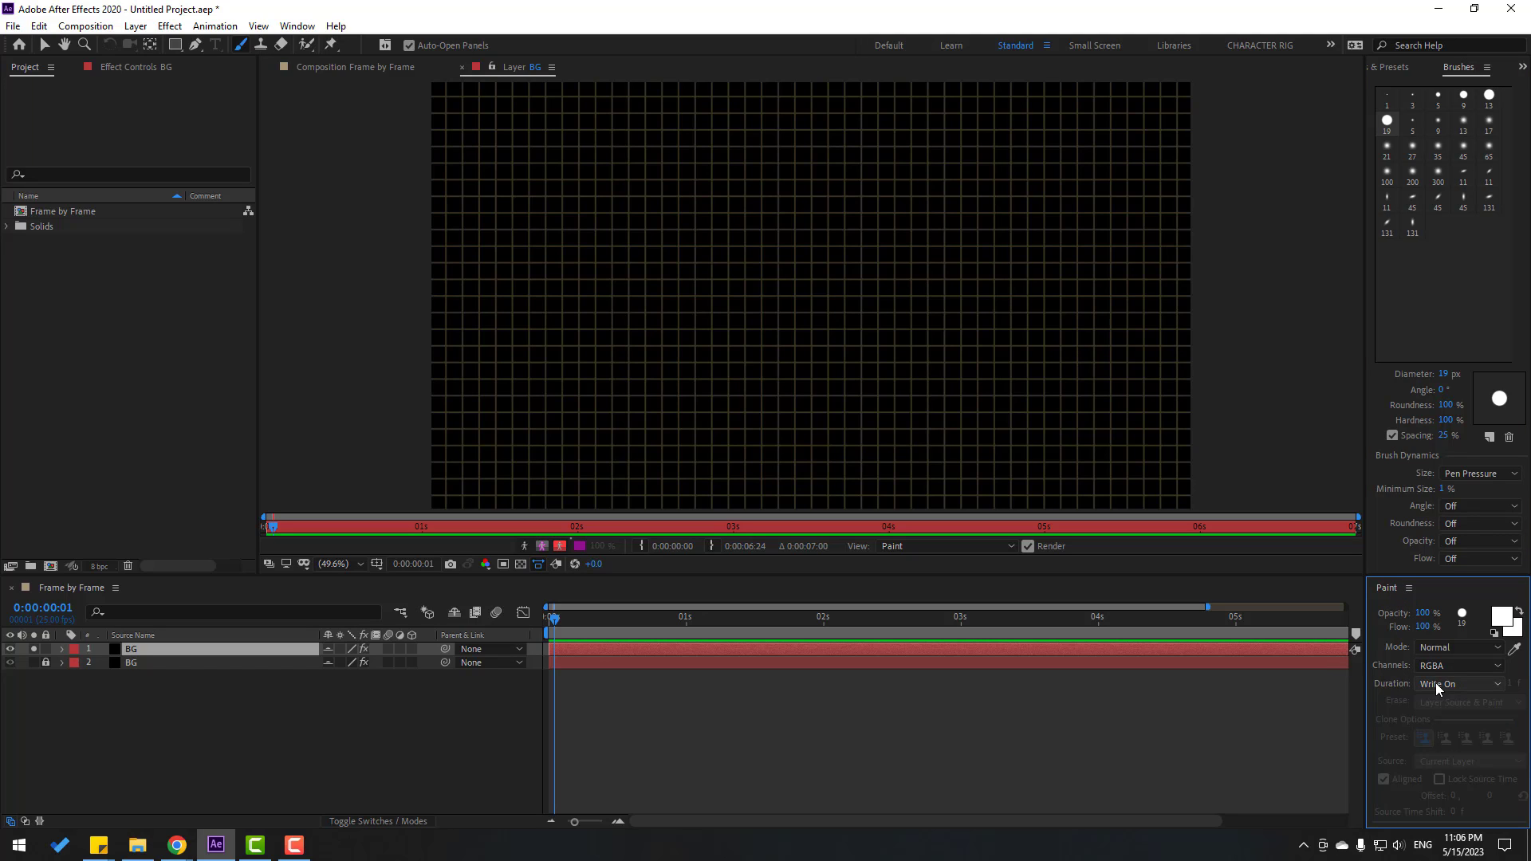
left_click(1462, 687)
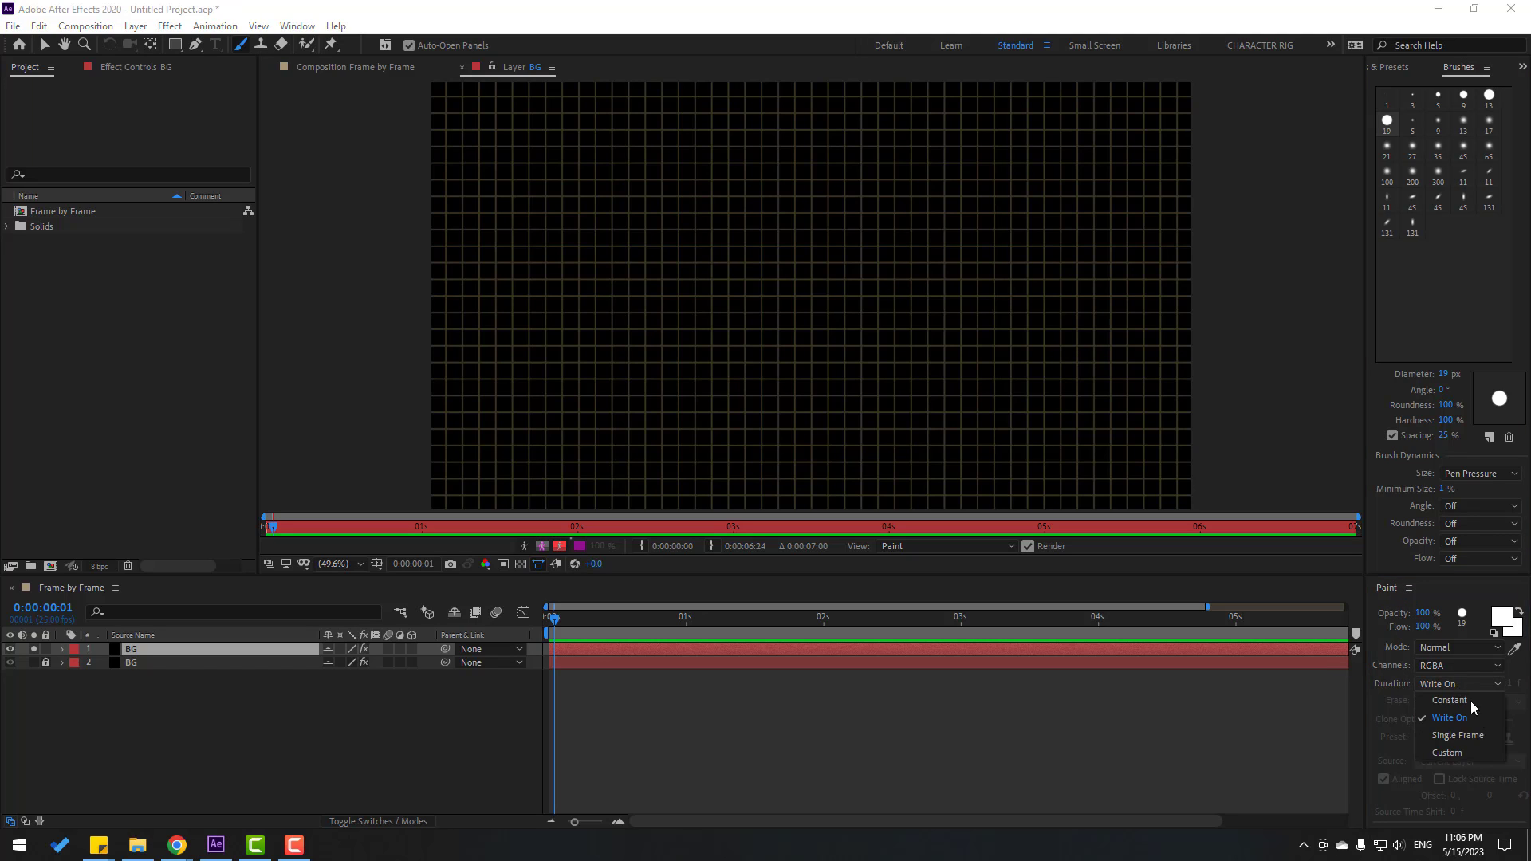
left_click(1446, 753)
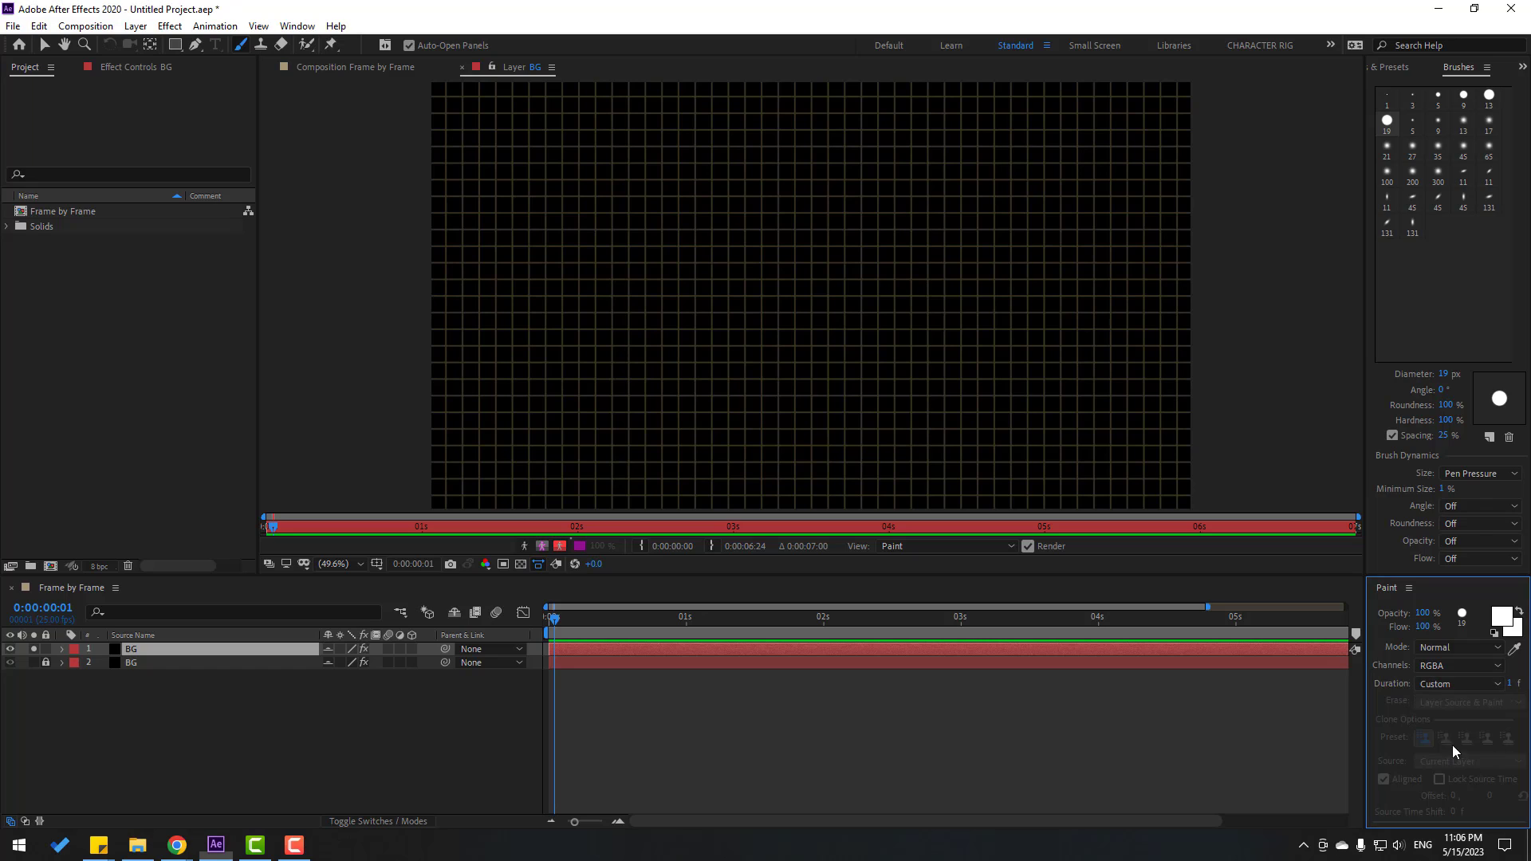
left_click(1509, 685)
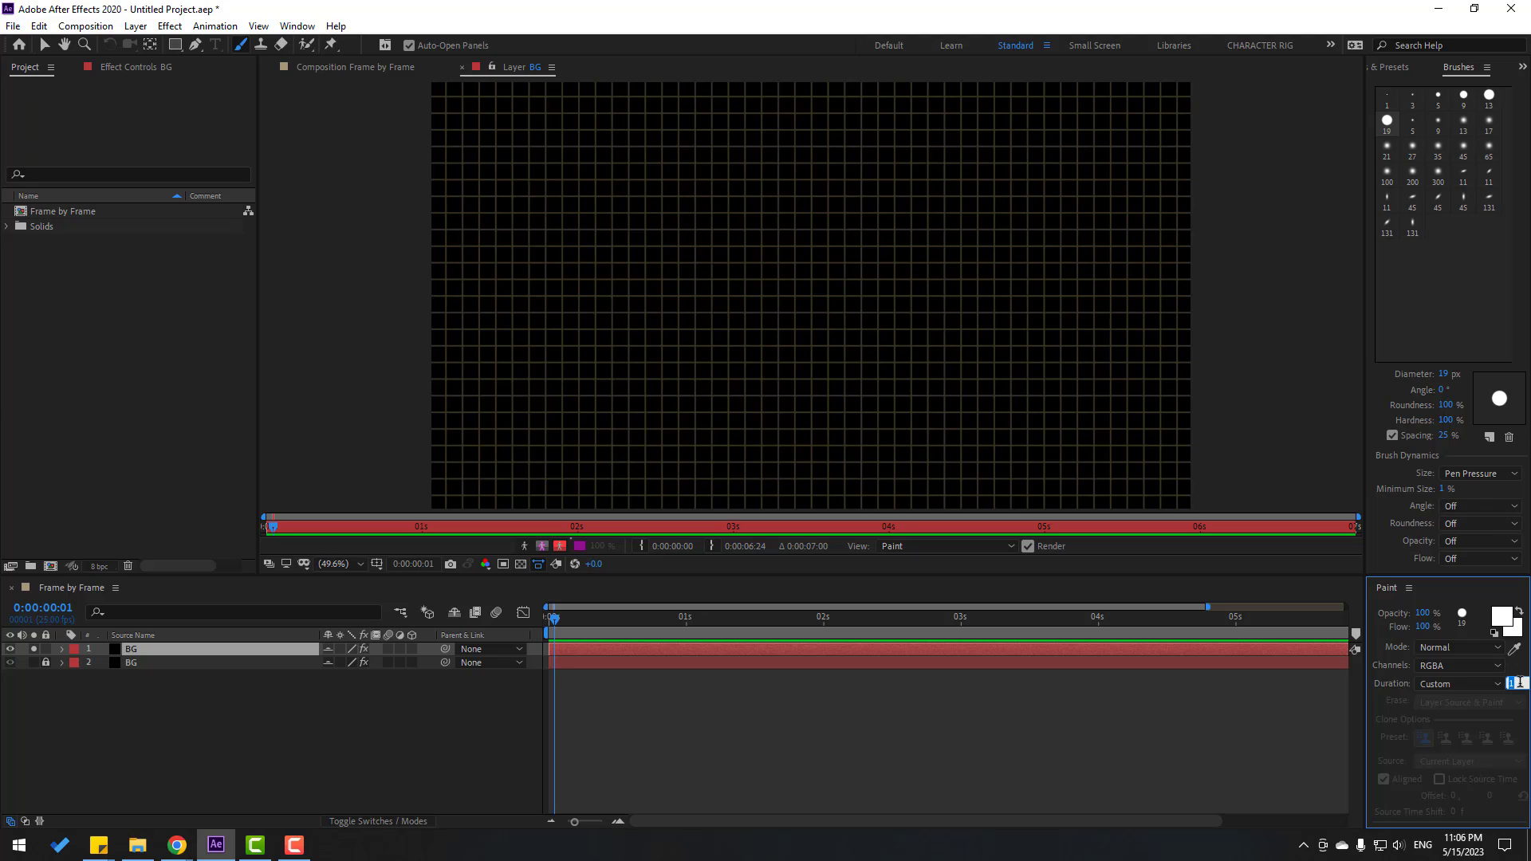
- Commit the 1-frame stroke duration and turn on safe guides and a proportional grid overlay
key("Return")
left_click(377, 564)
left_click(462, 587)
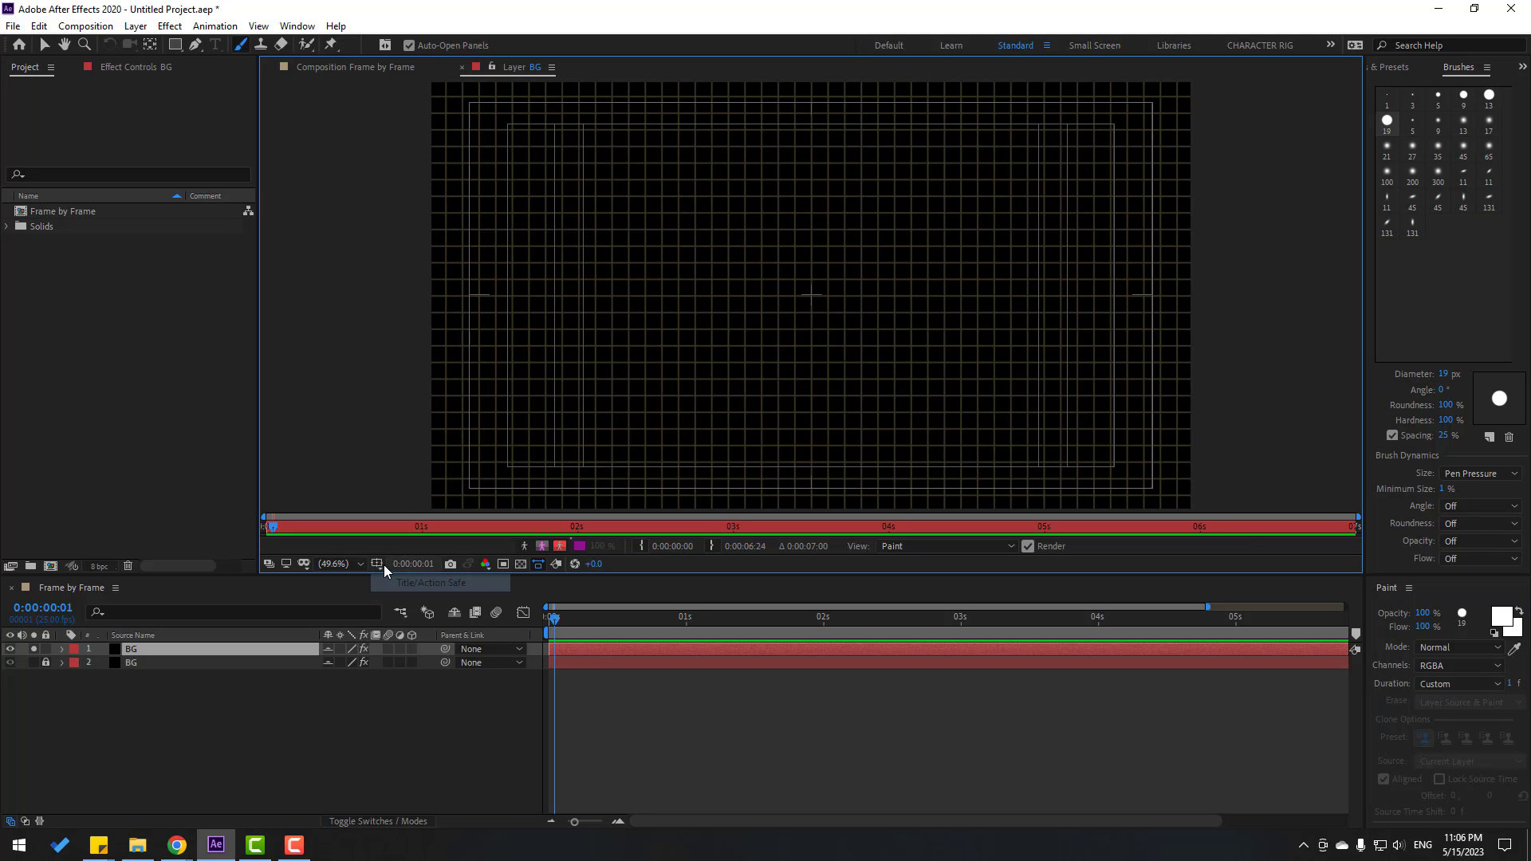
left_click(377, 563)
left_click(461, 606)
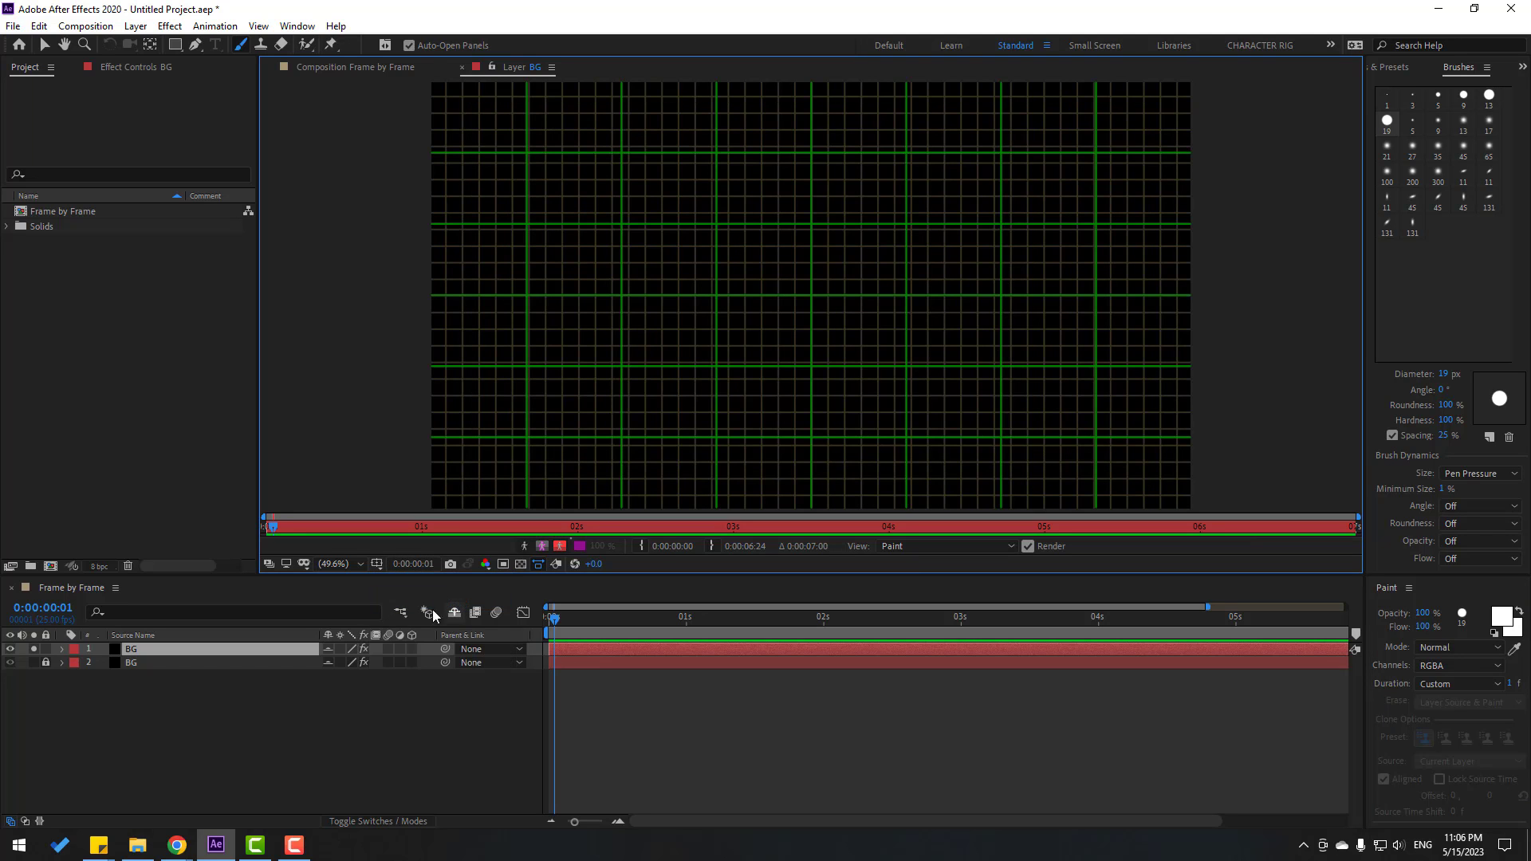
- Set the brush foreground colour to dark grey 232323 and maximize the layer view
key("grave")
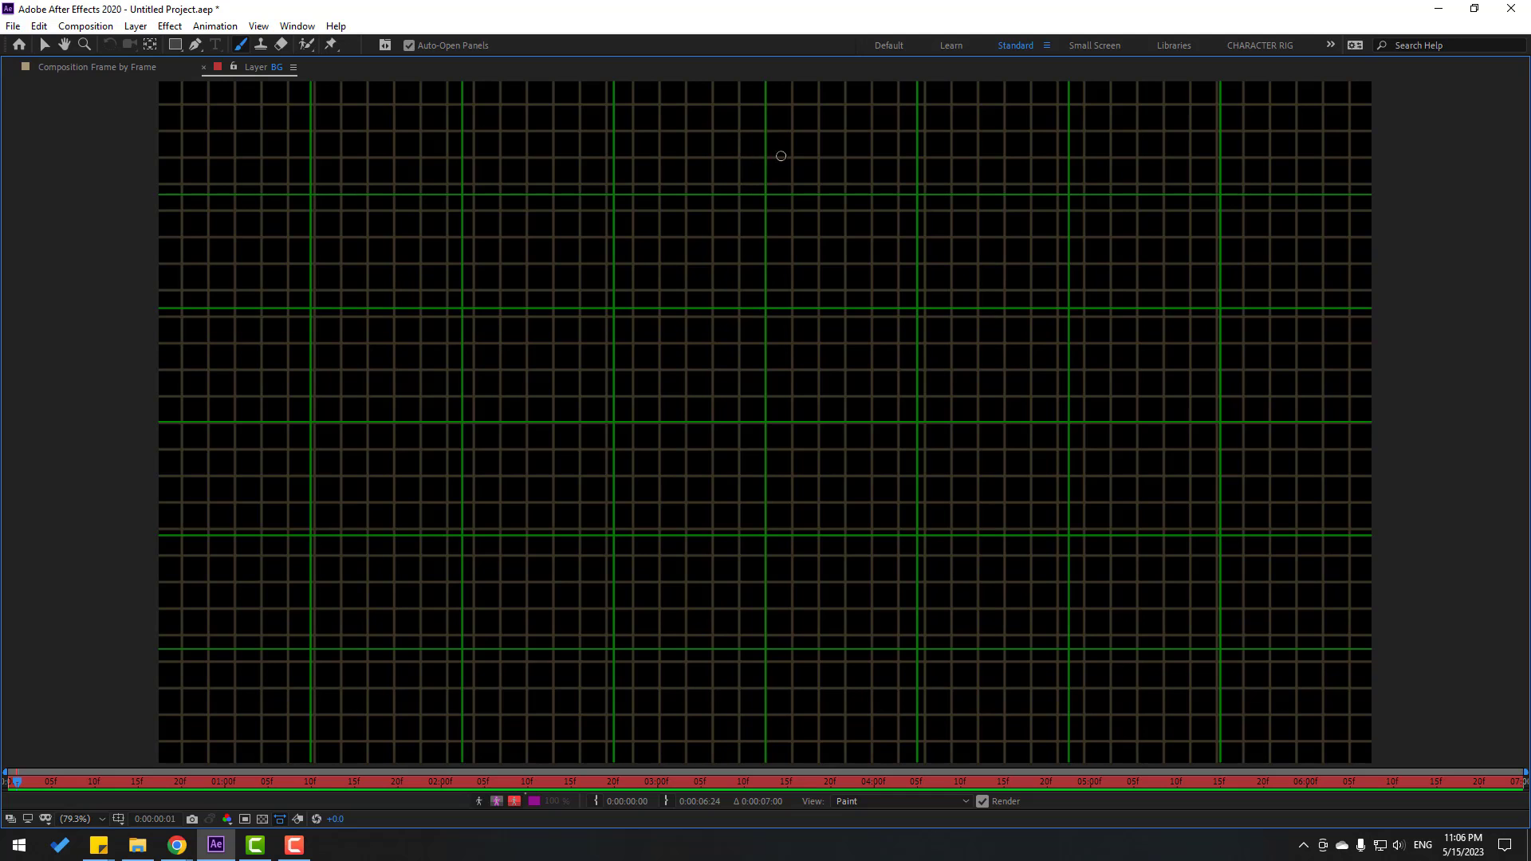
key("grave")
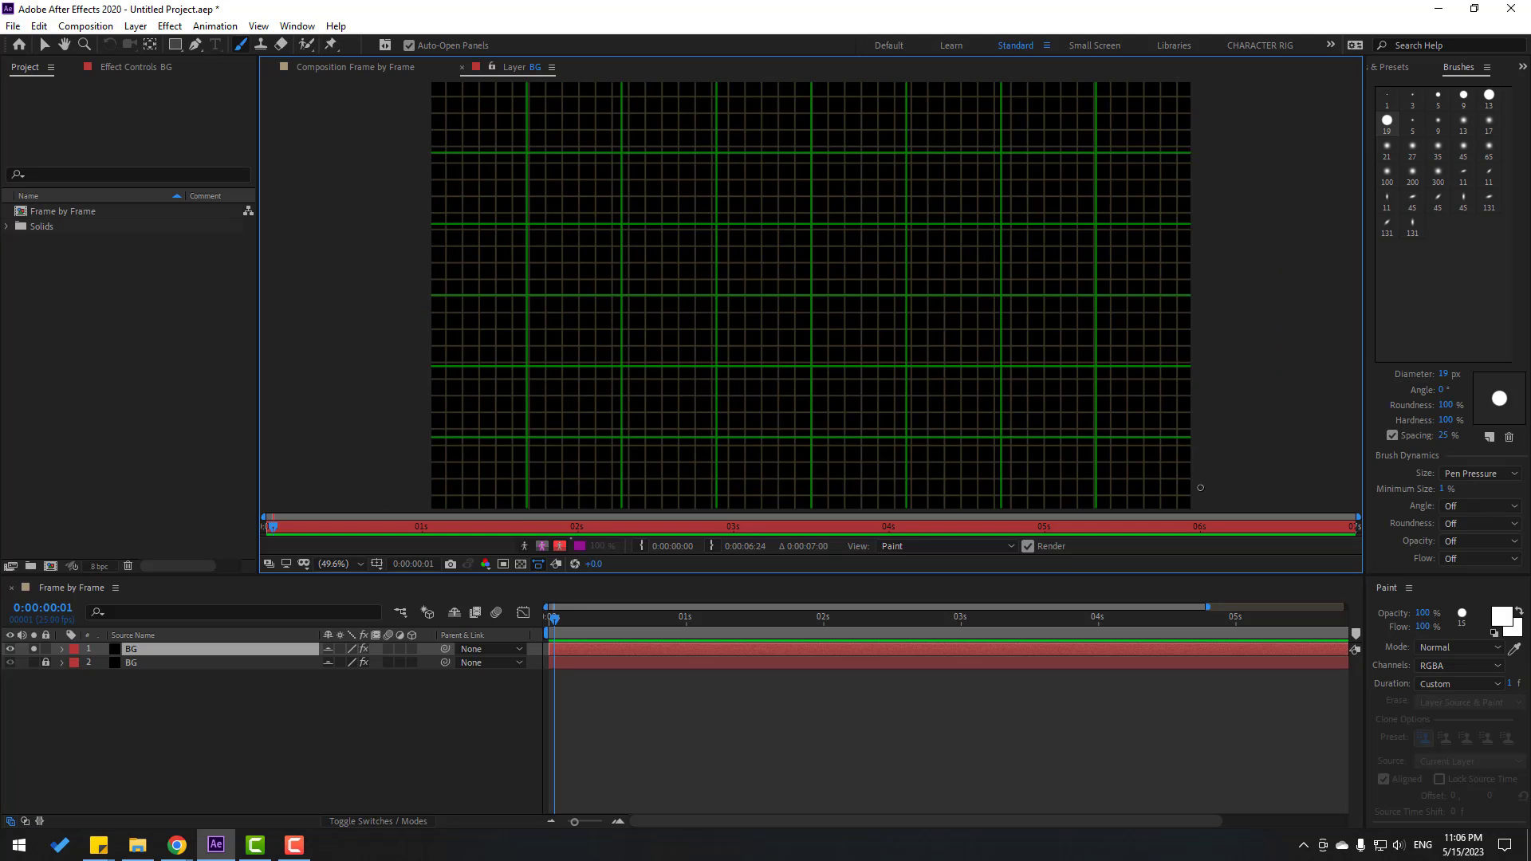
left_click(1500, 626)
left_click(640, 746)
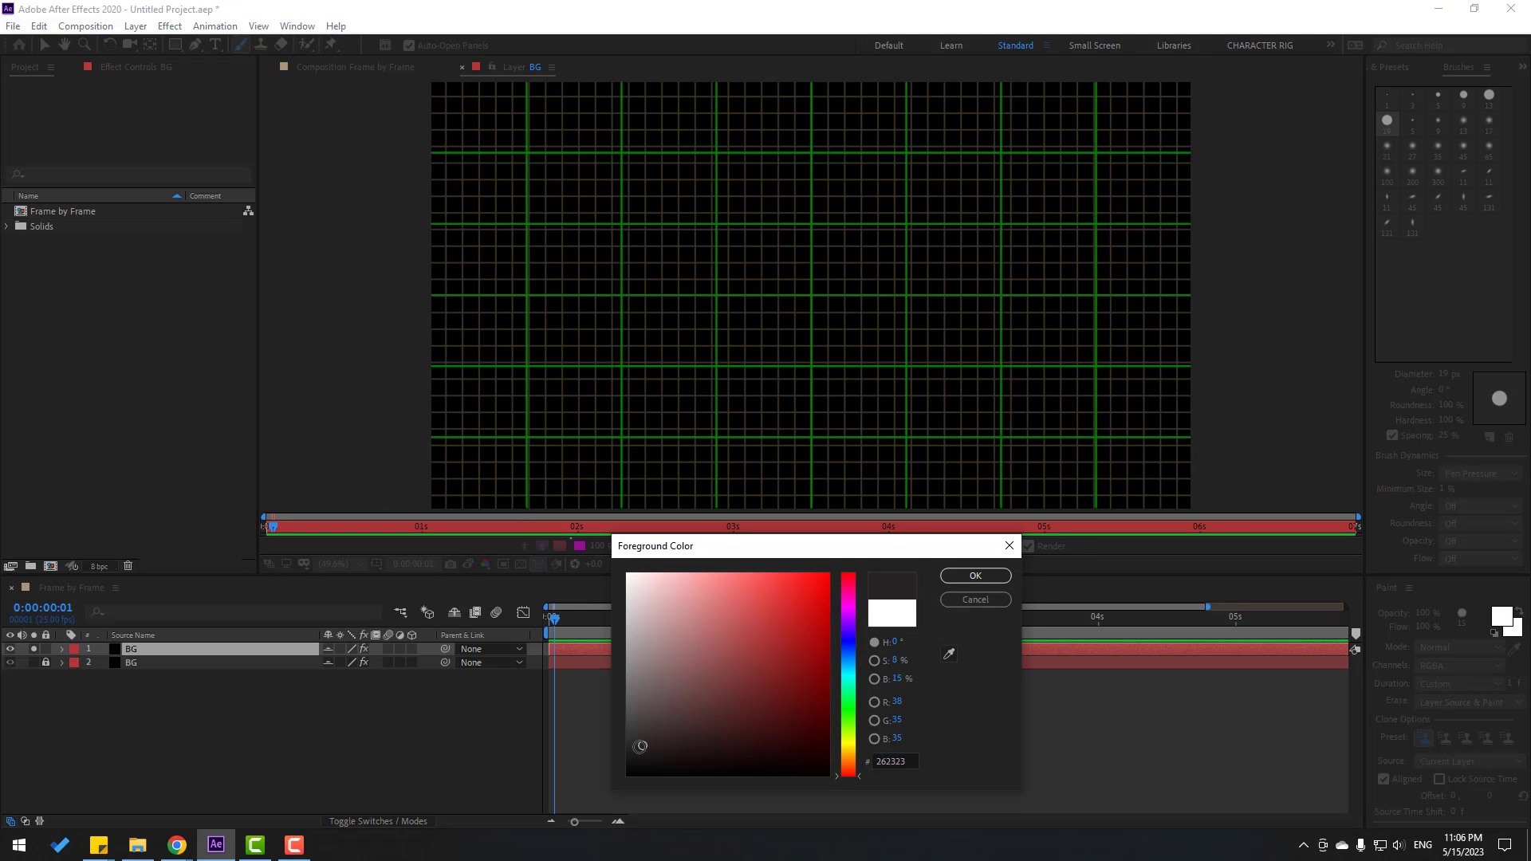
left_click_drag(638, 750, 627, 753)
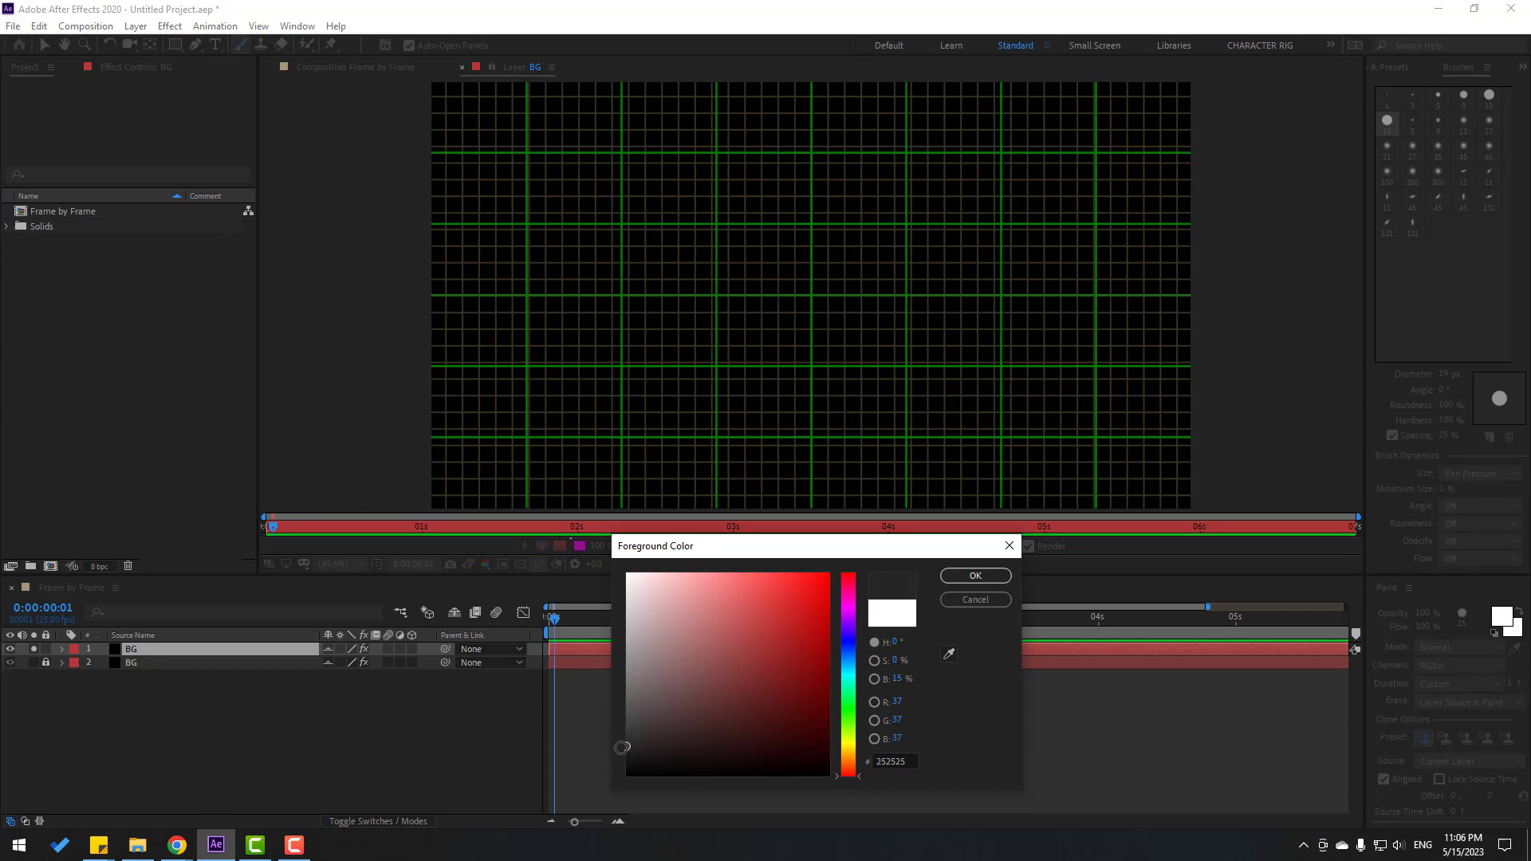
left_click(975, 574)
key("grave")
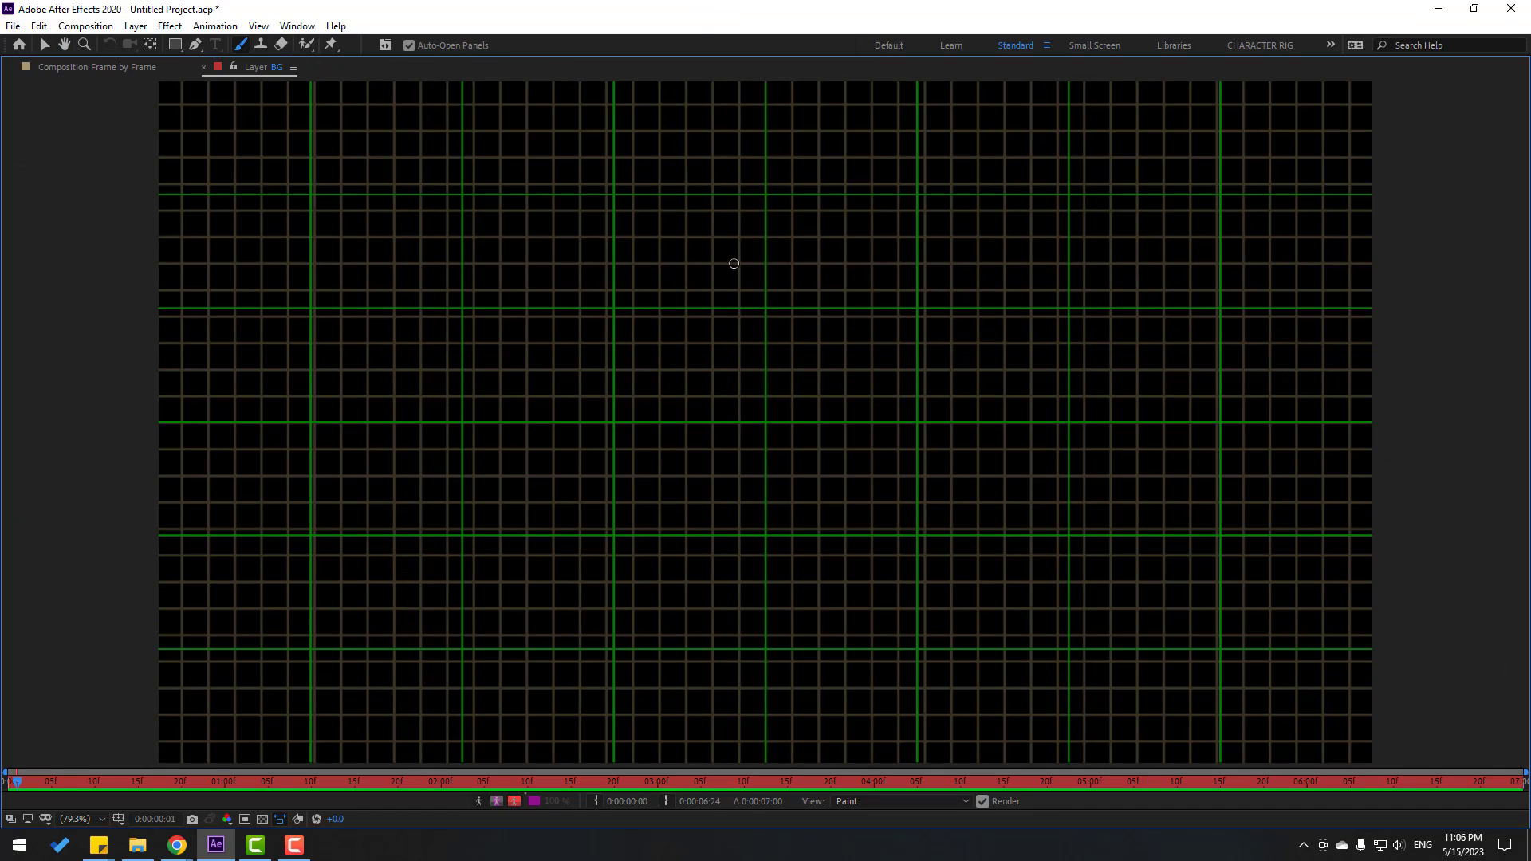
- Paint the ball falling from the top on frames 1 through 4, one drawing per frame
mouse_move(747, 123)
left_mouse_down()
mouse_move(696, 163)
mouse_move(719, 239)
mouse_move(814, 242)
mouse_move(845, 225)
mouse_move(851, 175)
mouse_move(820, 129)
mouse_move(730, 126)
left_mouse_up()
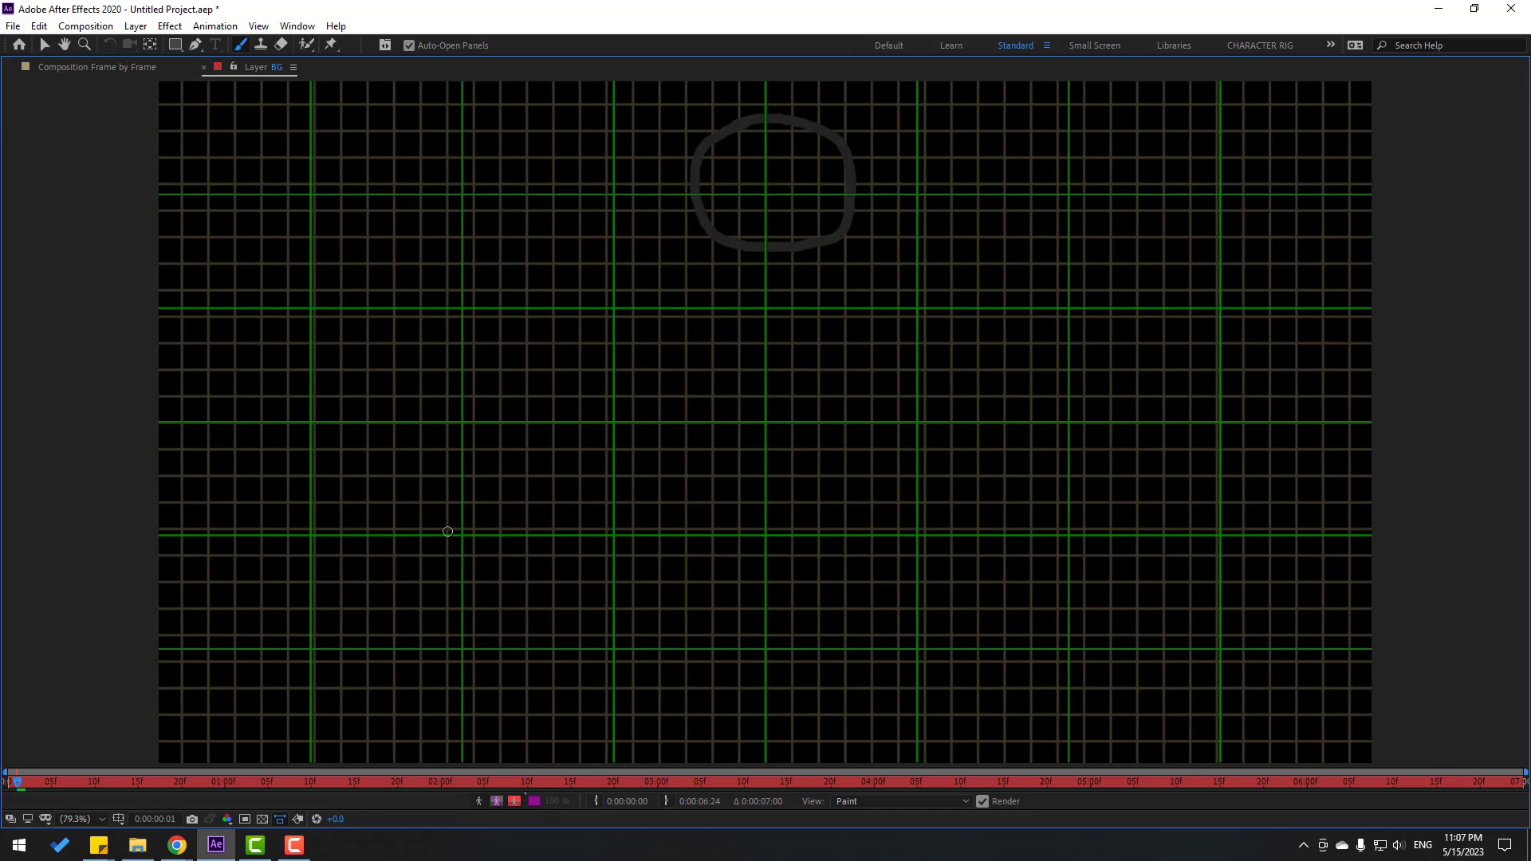
key("Page_Down")
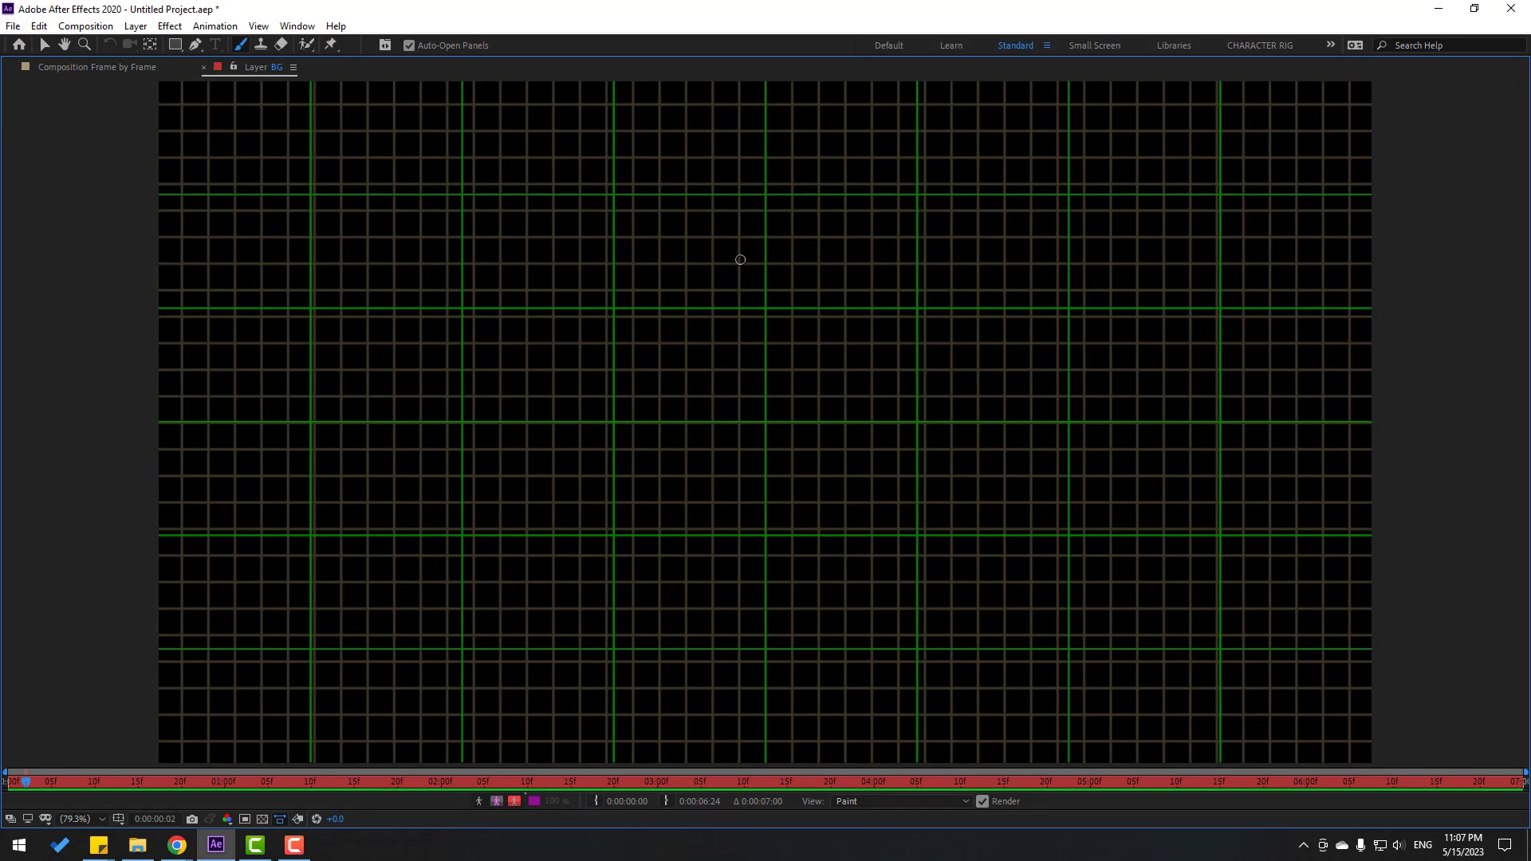
key("Page_Up")
key("Page_Down")
mouse_move(757, 245)
left_mouse_down()
mouse_move(728, 360)
mouse_move(749, 395)
mouse_move(799, 400)
mouse_move(835, 366)
mouse_move(842, 299)
mouse_move(812, 256)
mouse_move(751, 244)
left_mouse_up()
key("Page_Down")
mouse_move(758, 395)
left_mouse_down()
mouse_move(713, 472)
mouse_move(720, 512)
mouse_move(757, 534)
mouse_move(810, 525)
mouse_move(825, 473)
mouse_move(804, 414)
mouse_move(772, 400)
left_mouse_up()
key("Page_Down")
mouse_move(742, 518)
left_mouse_down()
mouse_move(732, 610)
mouse_move(815, 618)
mouse_move(785, 494)
mouse_move(682, 660)
mouse_move(729, 690)
mouse_move(869, 666)
mouse_move(810, 598)
mouse_move(722, 595)
mouse_move(729, 650)
left_mouse_up()
key("Page_Down")
- Paint the ball squashing at the bottom, stretching, and rising back to the top by frame 11
key("Page_Down")
mouse_move(718, 591)
left_mouse_down()
mouse_move(666, 594)
mouse_move(639, 617)
mouse_move(652, 662)
mouse_move(802, 692)
mouse_move(863, 683)
mouse_move(900, 653)
mouse_move(895, 614)
mouse_move(805, 577)
mouse_move(669, 594)
left_mouse_up()
key("Page_Down")
mouse_move(765, 597)
left_mouse_down()
mouse_move(695, 616)
mouse_move(694, 650)
mouse_move(737, 674)
mouse_move(791, 677)
mouse_move(866, 635)
mouse_move(840, 600)
mouse_move(734, 588)
left_mouse_up()
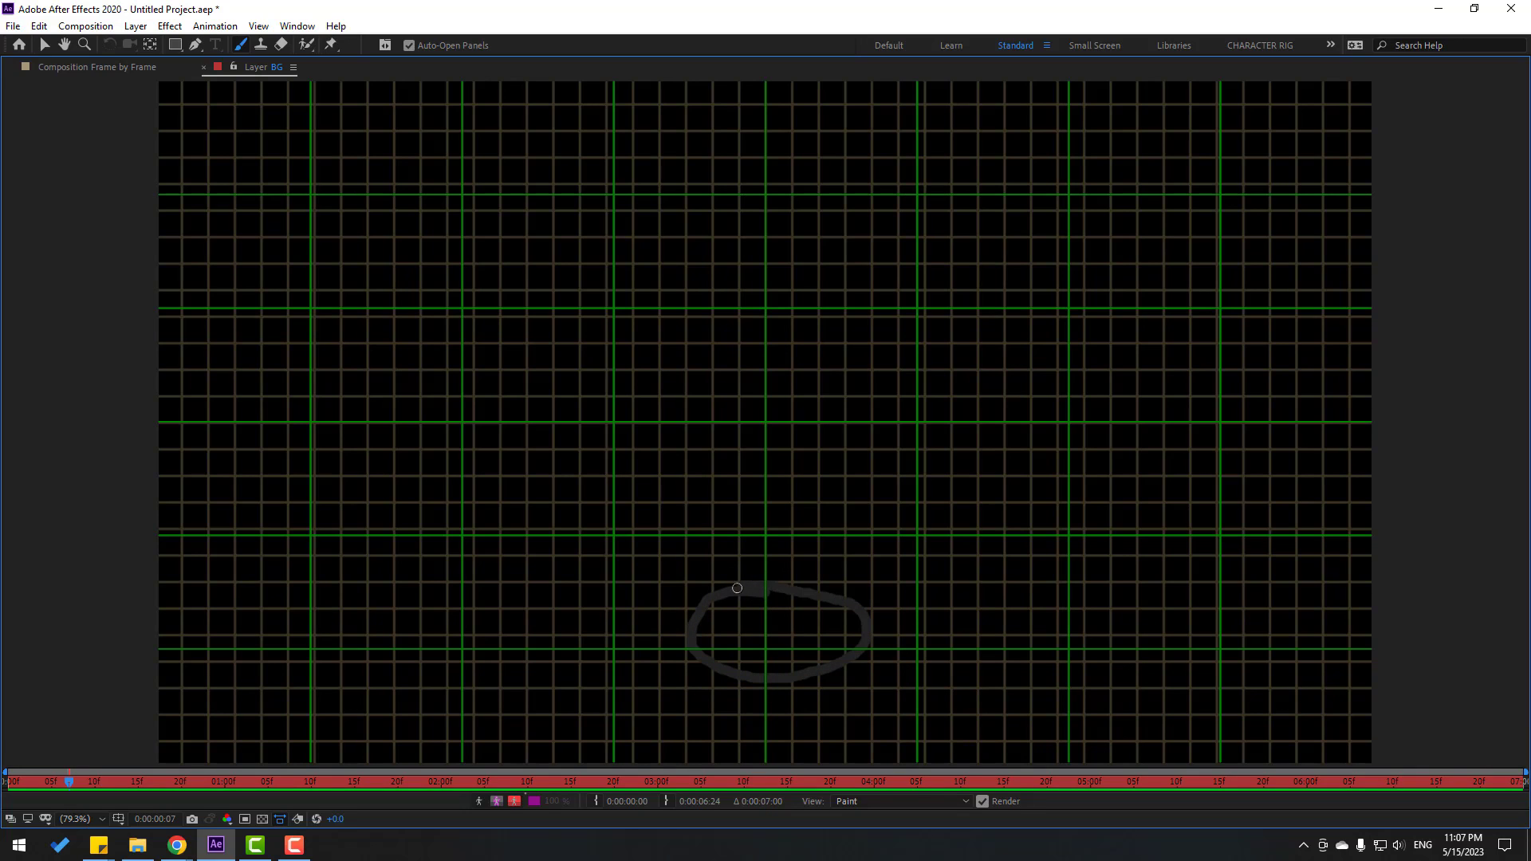
key("Page_Down")
mouse_move(734, 491)
left_mouse_down()
mouse_move(736, 603)
mouse_move(813, 629)
mouse_move(842, 520)
mouse_move(785, 465)
mouse_move(721, 493)
left_mouse_up()
key("Page_Down")
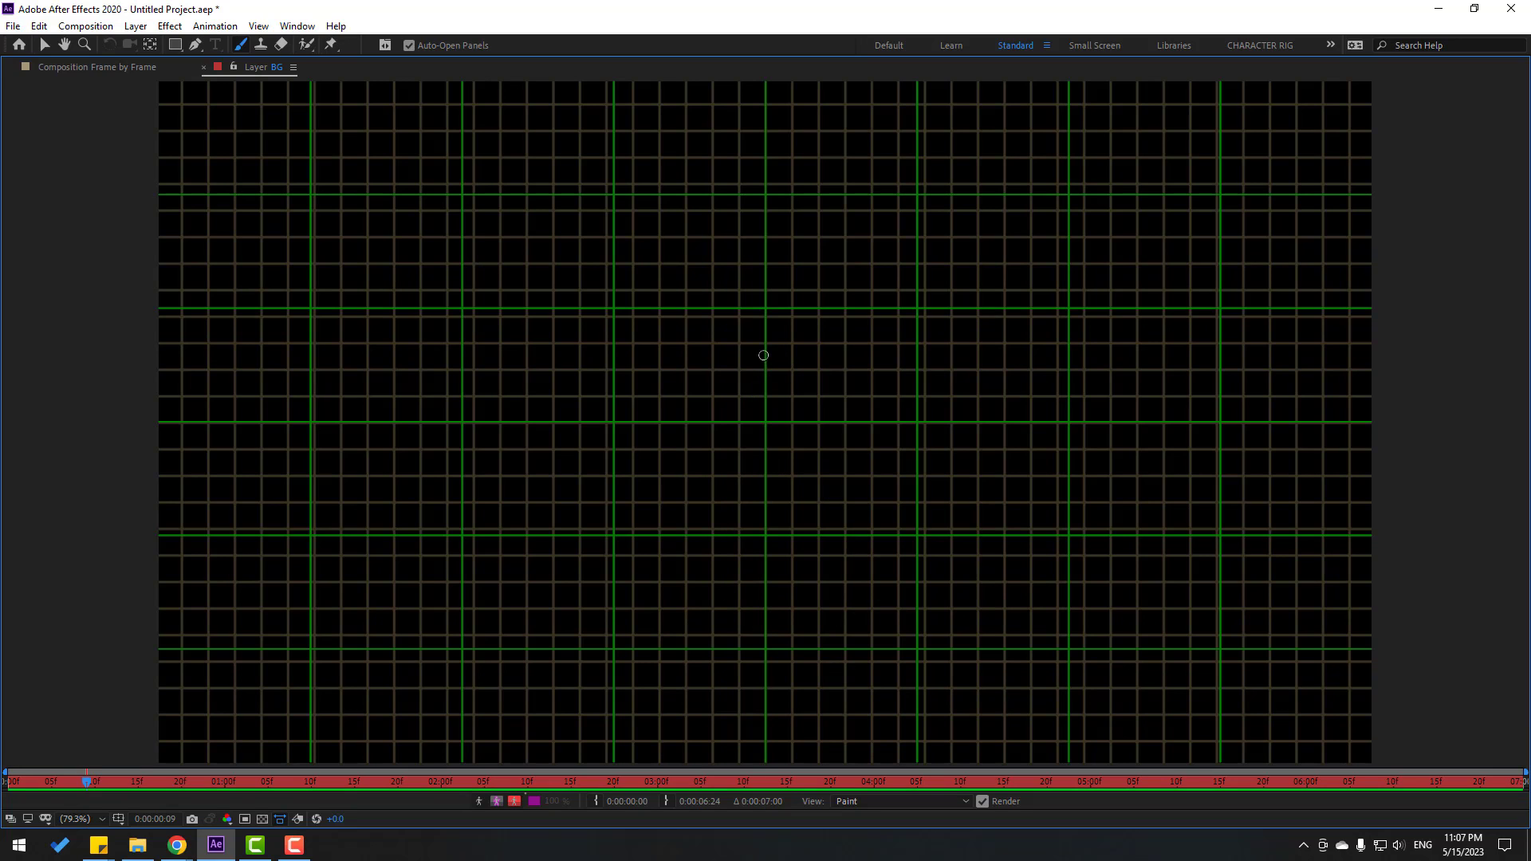
mouse_move(763, 355)
left_mouse_down()
mouse_move(726, 417)
mouse_move(737, 489)
mouse_move(790, 528)
mouse_move(845, 483)
mouse_move(820, 358)
mouse_move(756, 327)
mouse_move(722, 432)
left_mouse_up()
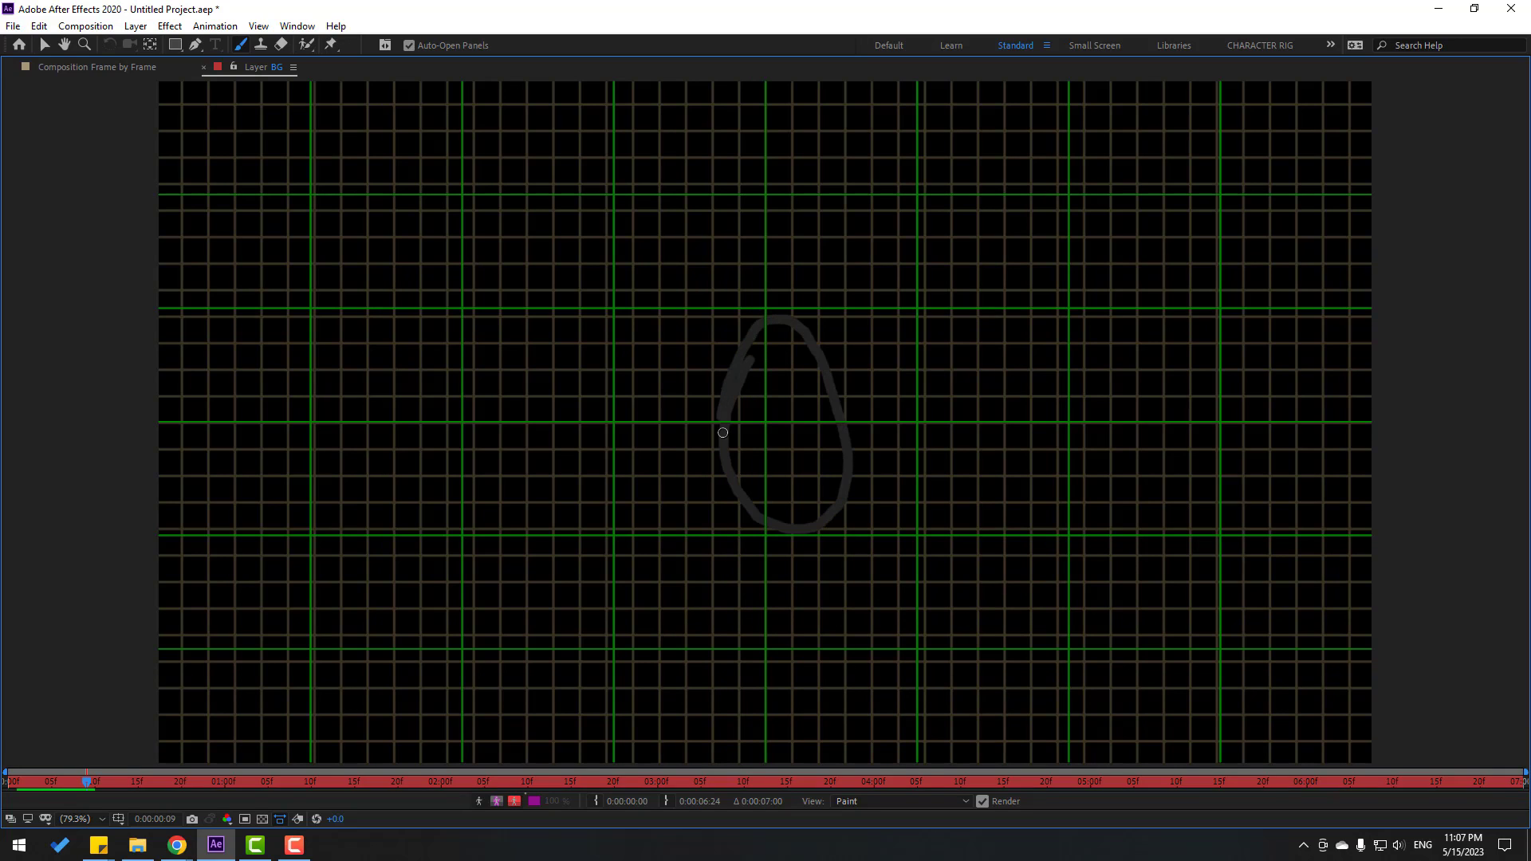
key("Page_Down")
mouse_move(746, 215)
left_mouse_down()
mouse_move(722, 308)
mouse_move(757, 384)
mouse_move(828, 360)
mouse_move(813, 253)
mouse_move(747, 216)
left_mouse_up()
key("Page_Down")
mouse_move(718, 122)
left_mouse_down()
mouse_move(700, 217)
mouse_move(775, 247)
mouse_move(829, 217)
mouse_move(836, 188)
mouse_move(823, 146)
mouse_move(753, 116)
left_mouse_up()
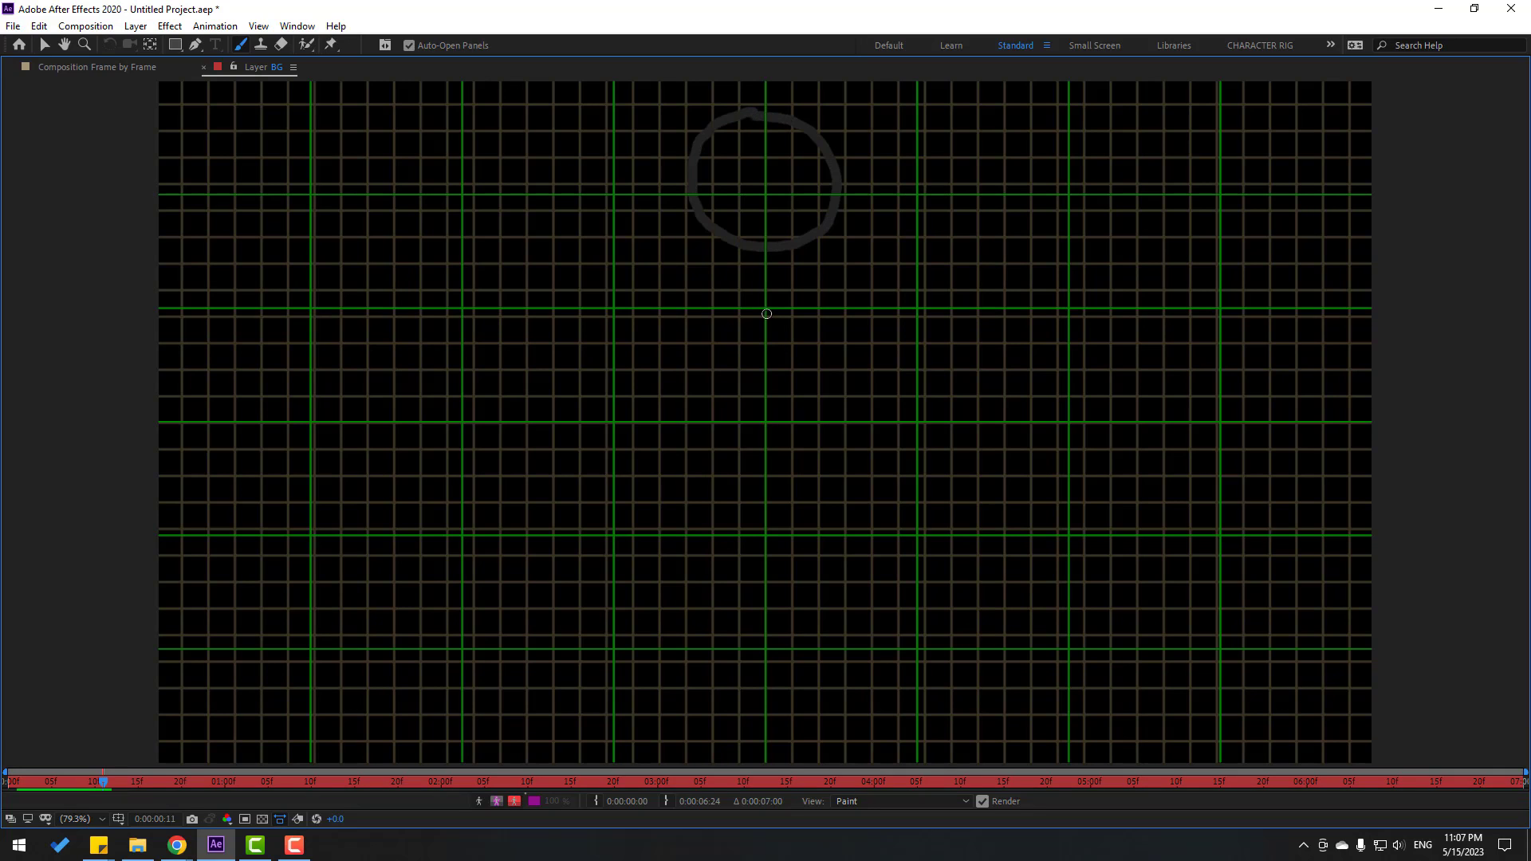
- Confirm frame 12 is empty and set the out point at frame 11
key("Page_Down")
key("Page_Up")
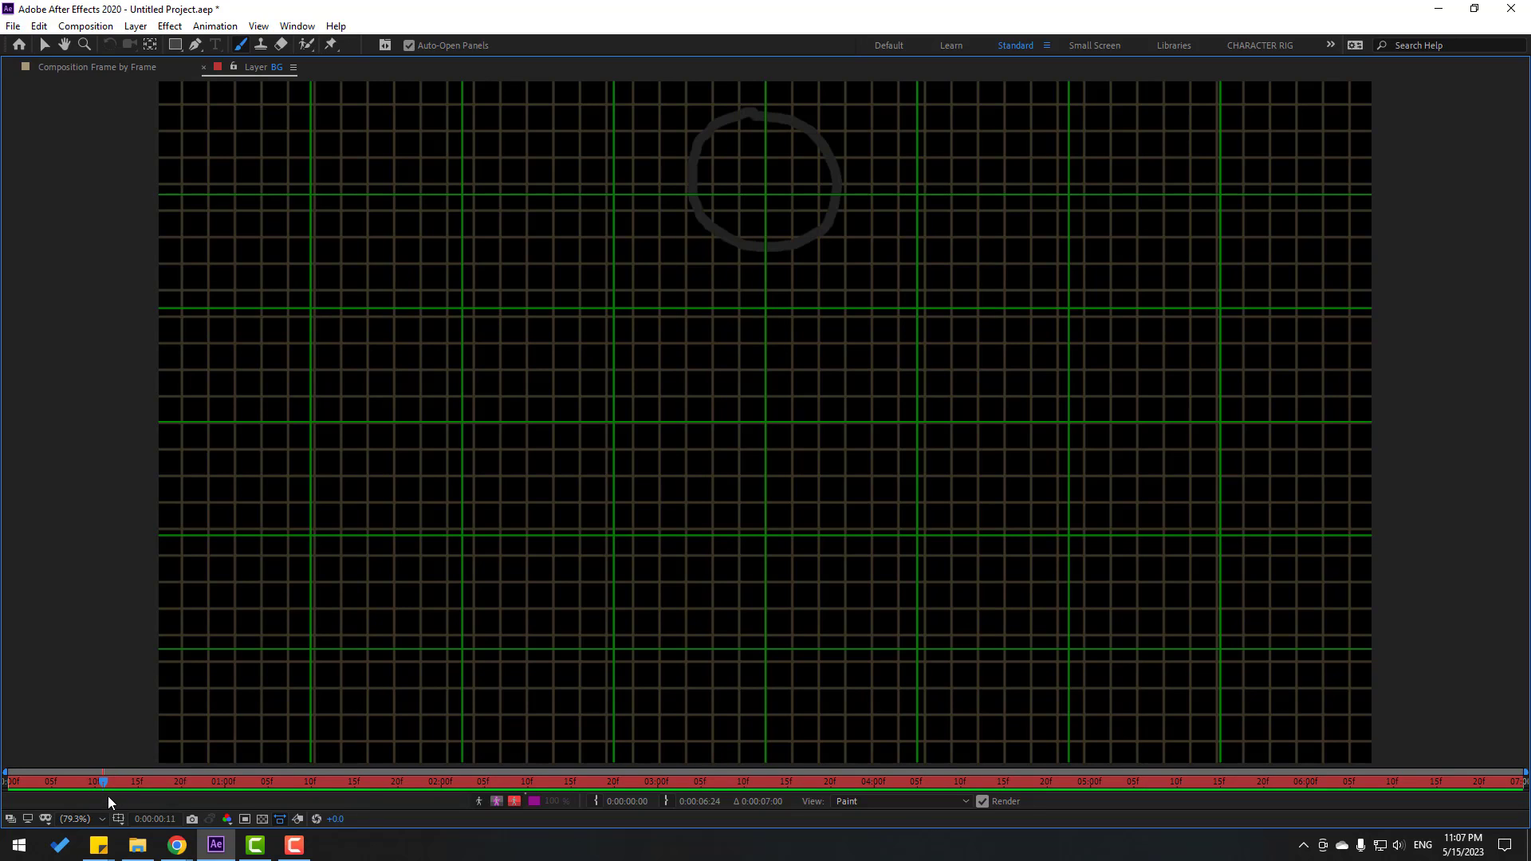
left_click(668, 801)
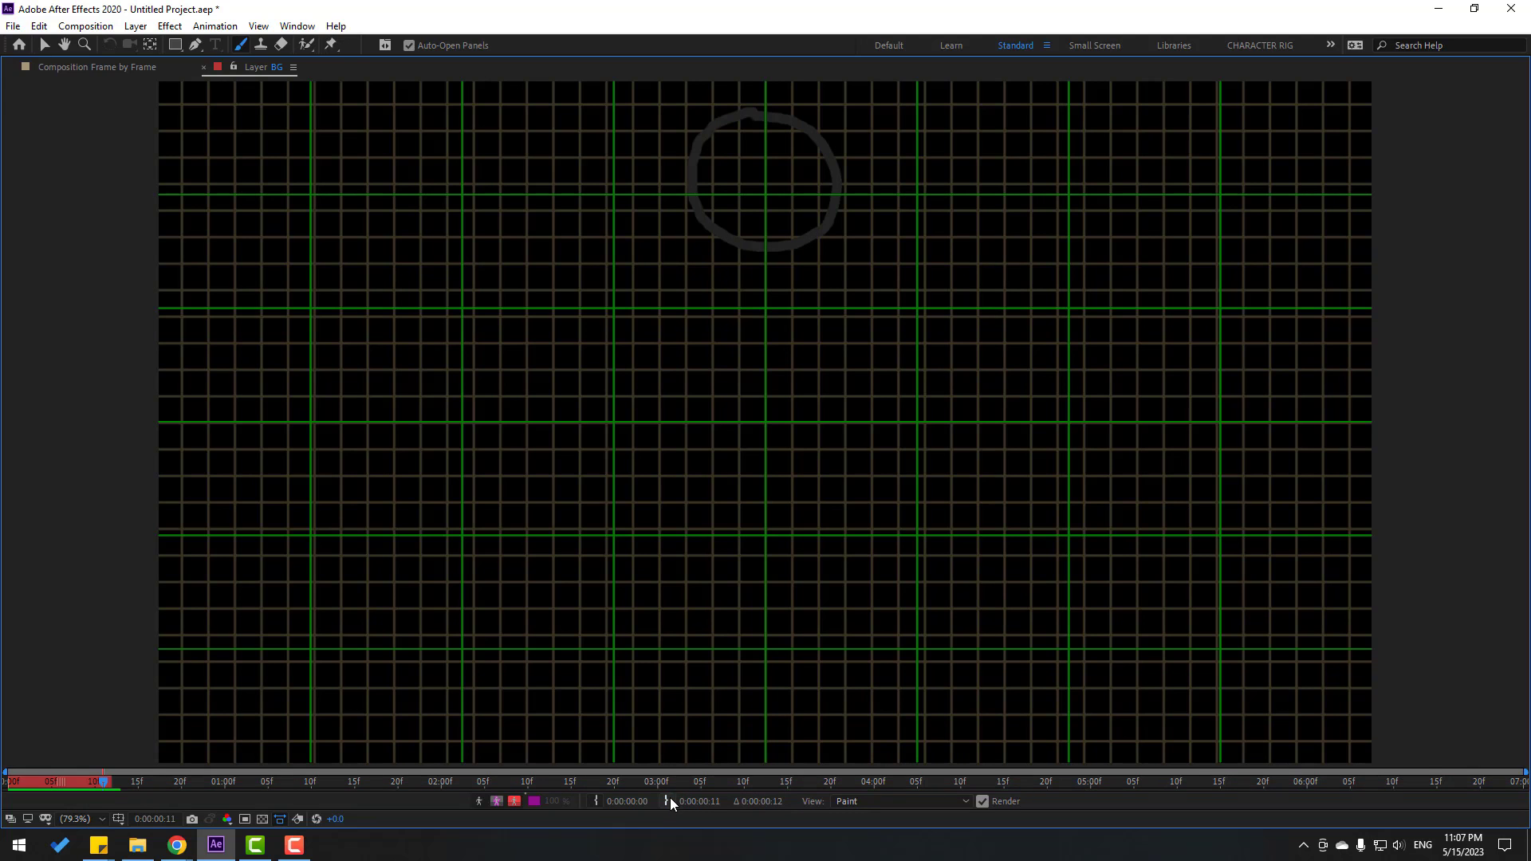
- Restore the panel layout and preview the painted frames from the start in the layer view
key("grave")
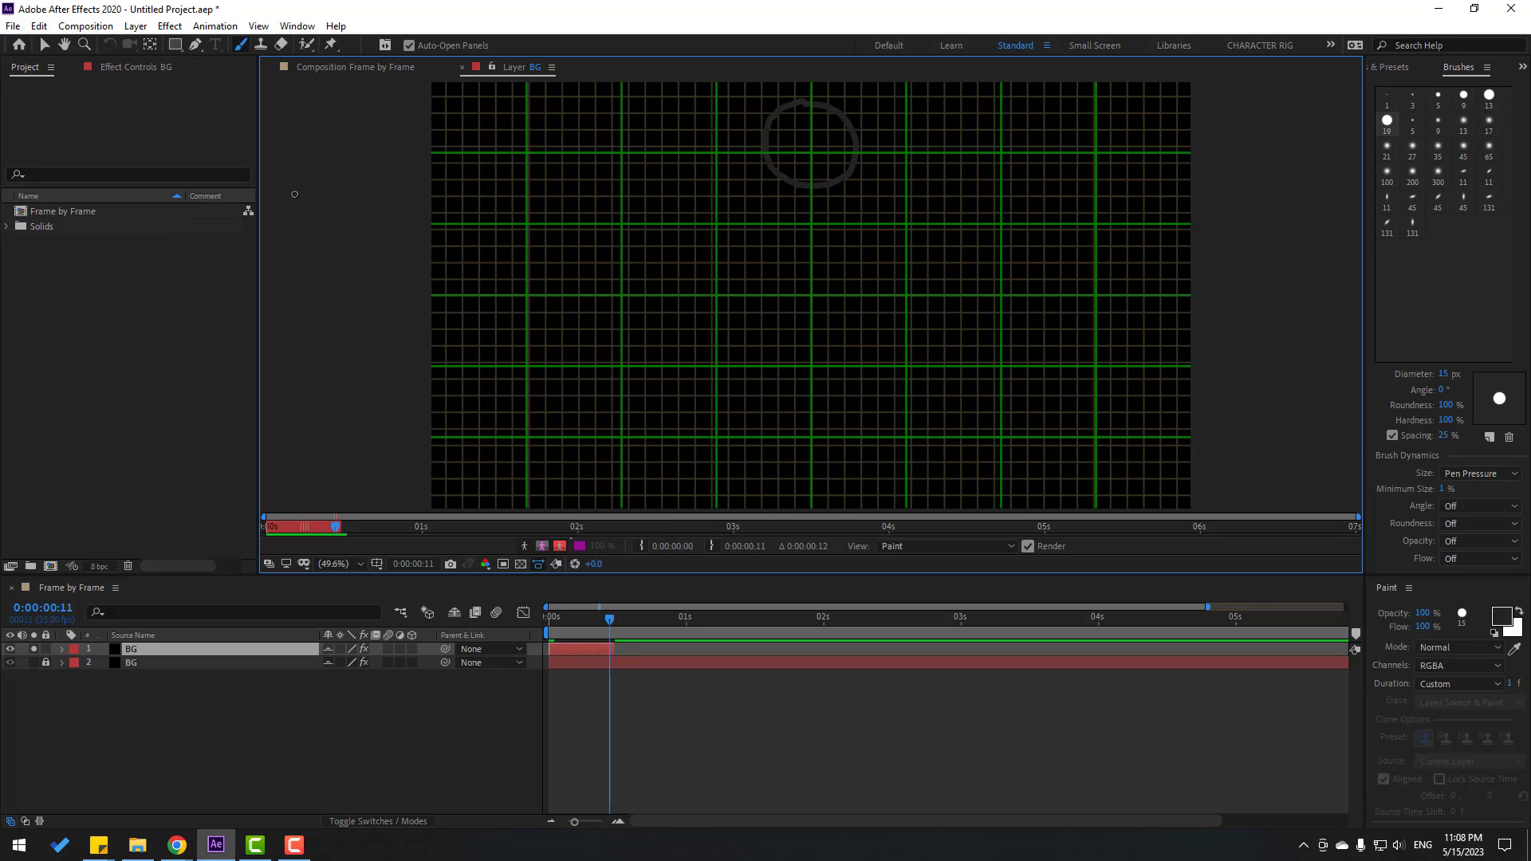
left_click(45, 50)
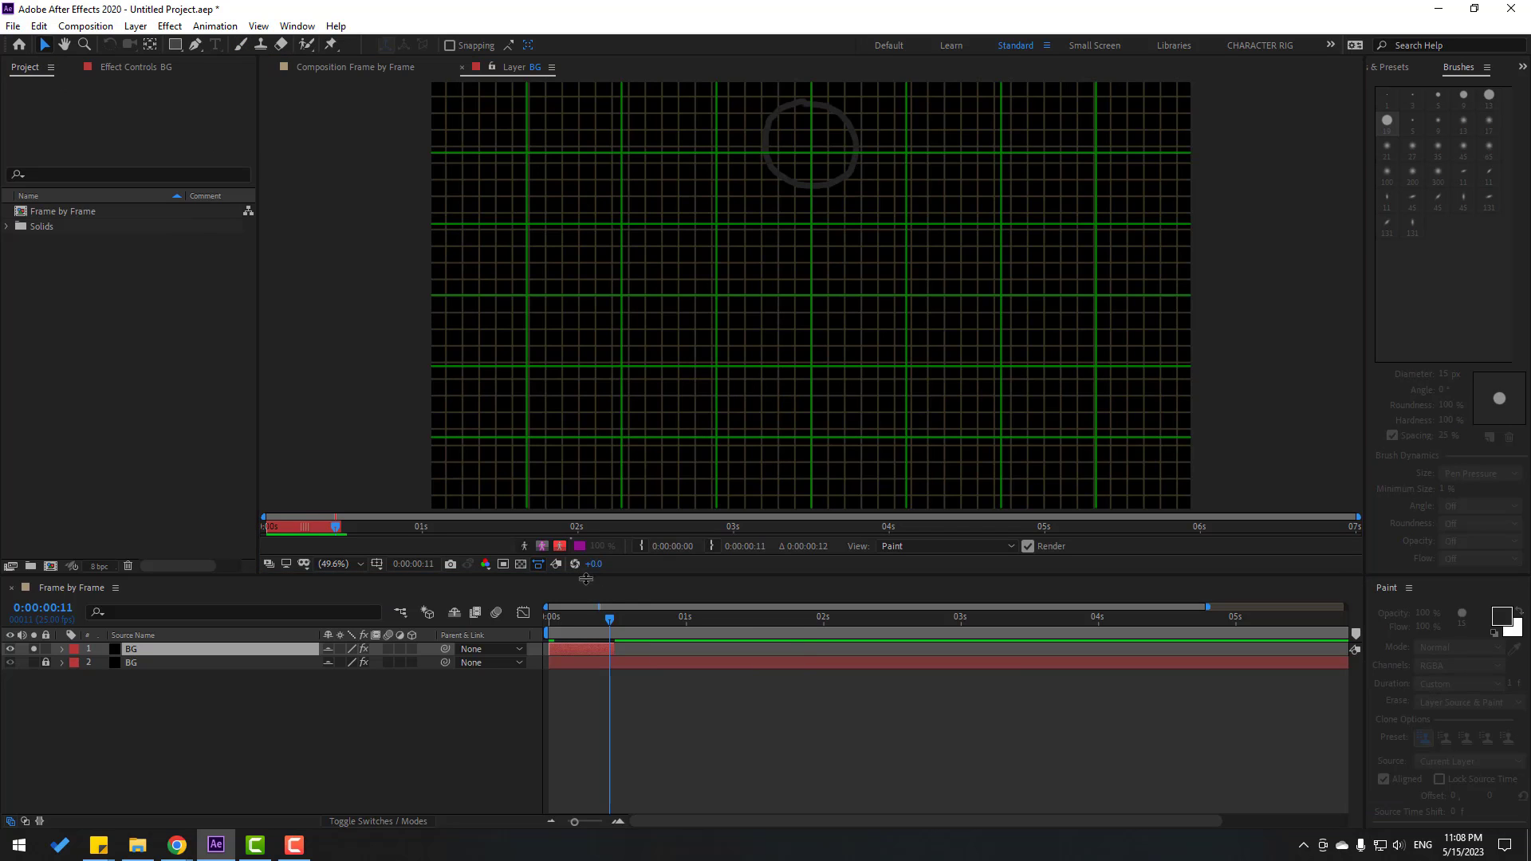
key("Home")
key("space")
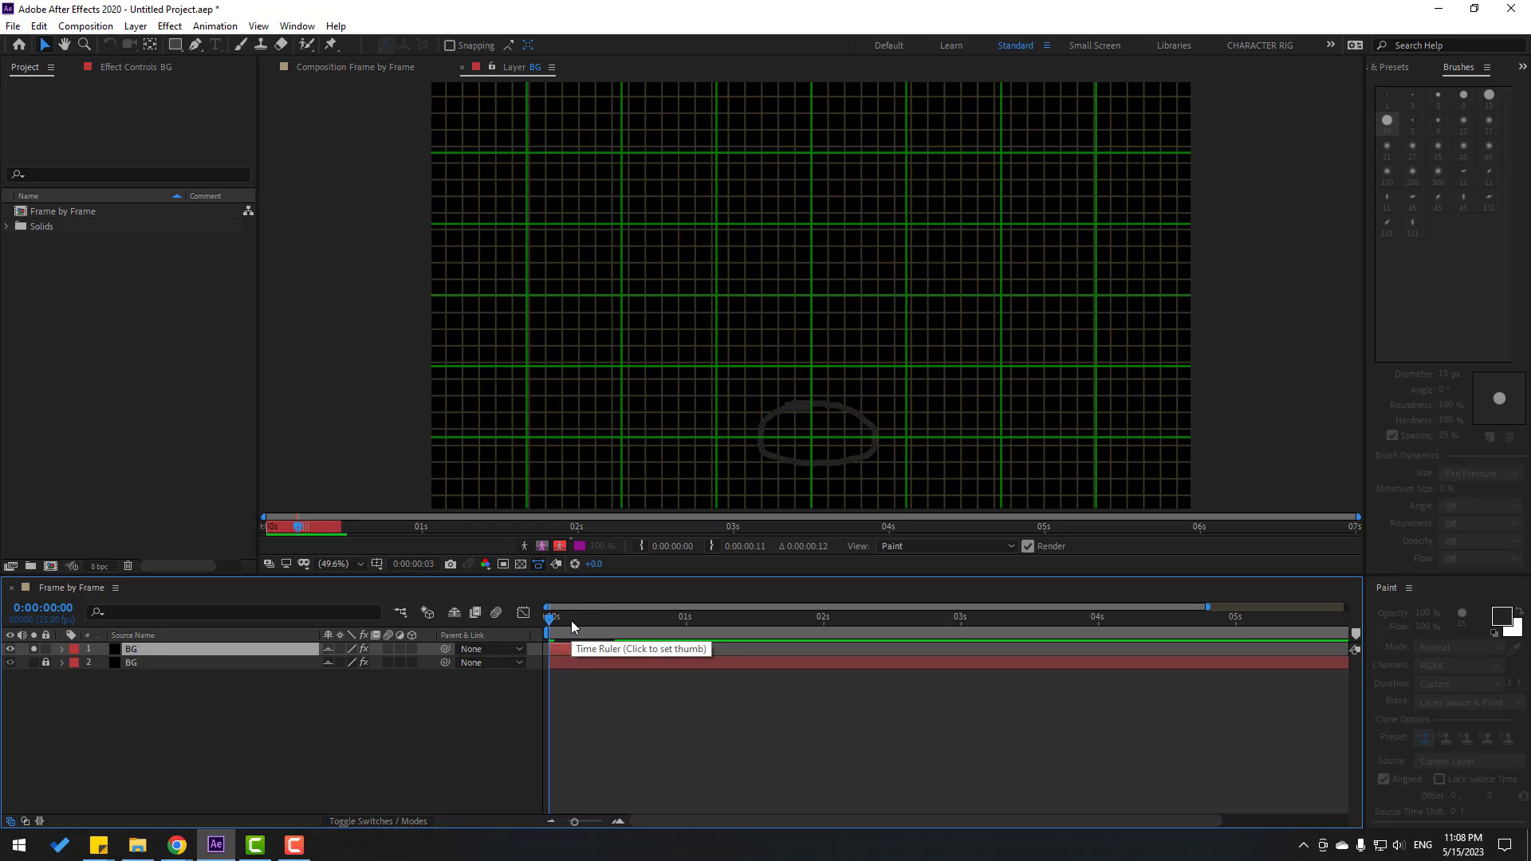
- In the Frame by Frame composition, unsolo BG, show the cream background, and play the bouncing ball
left_click(355, 67)
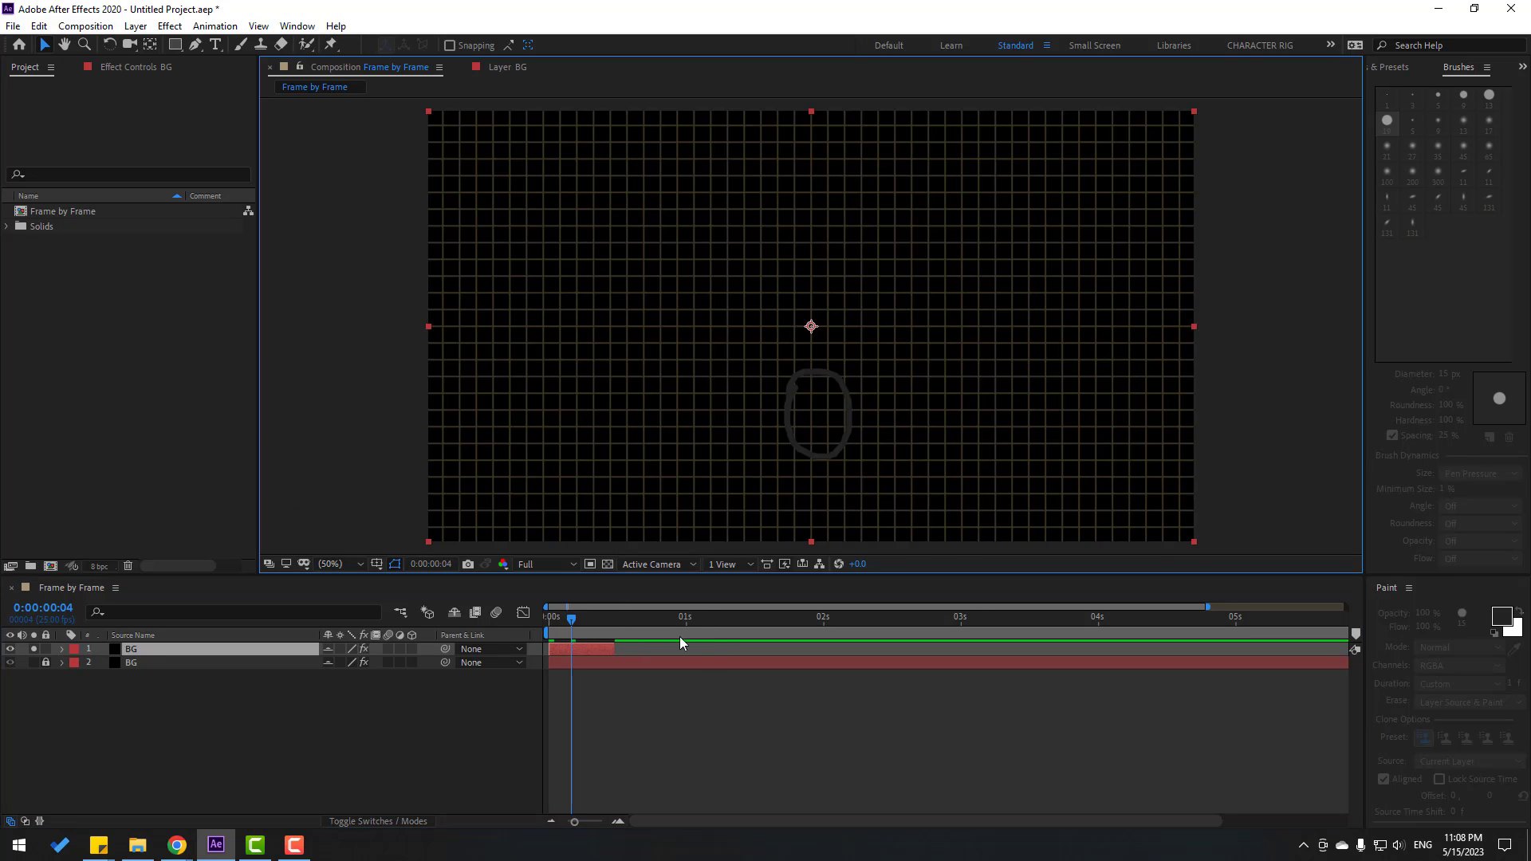
left_click(241, 705)
left_click(32, 649)
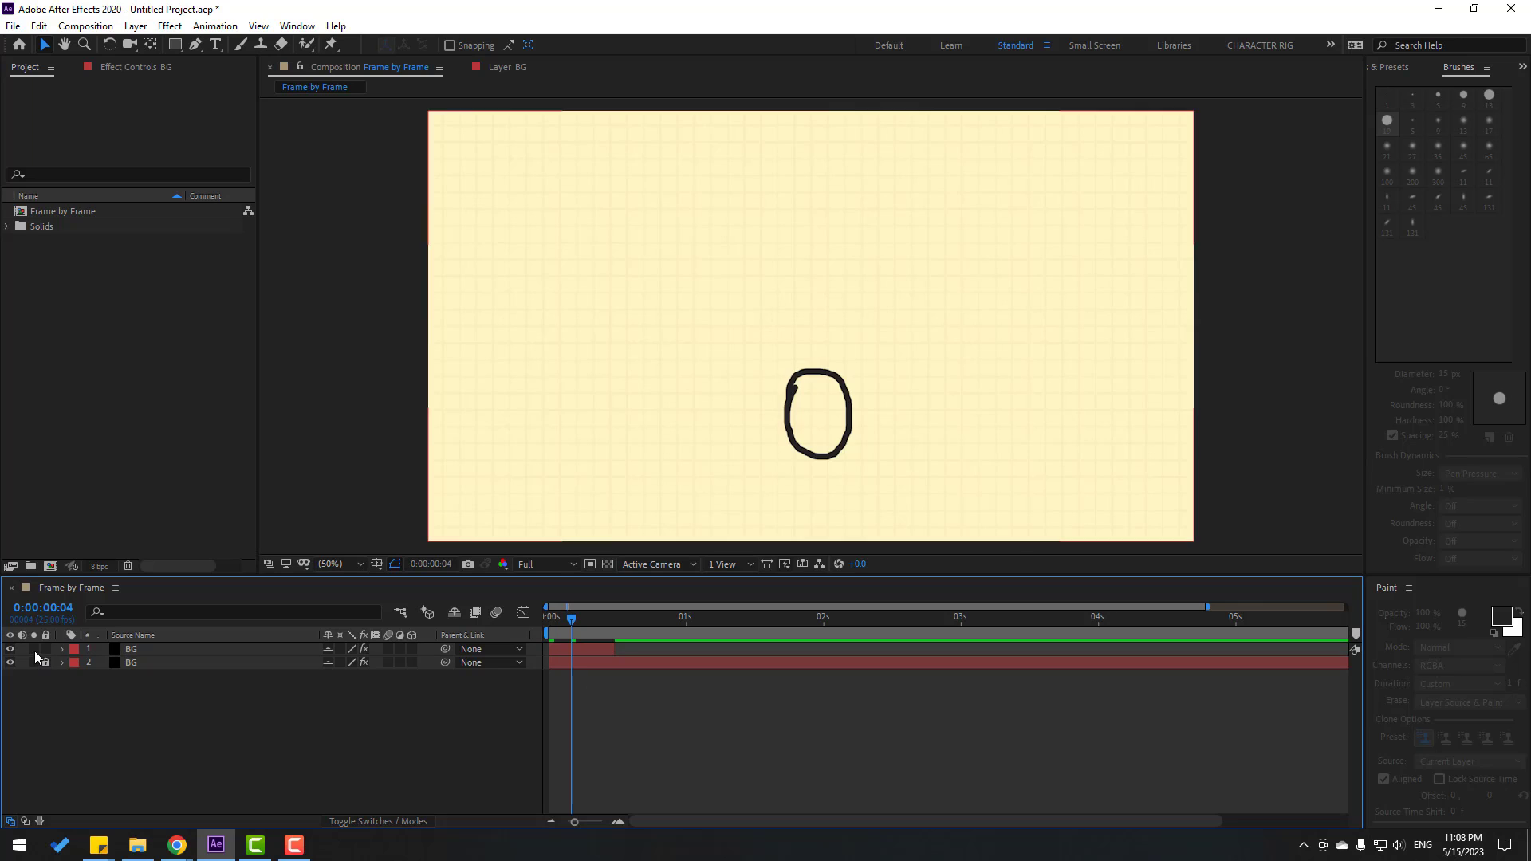
key("Home")
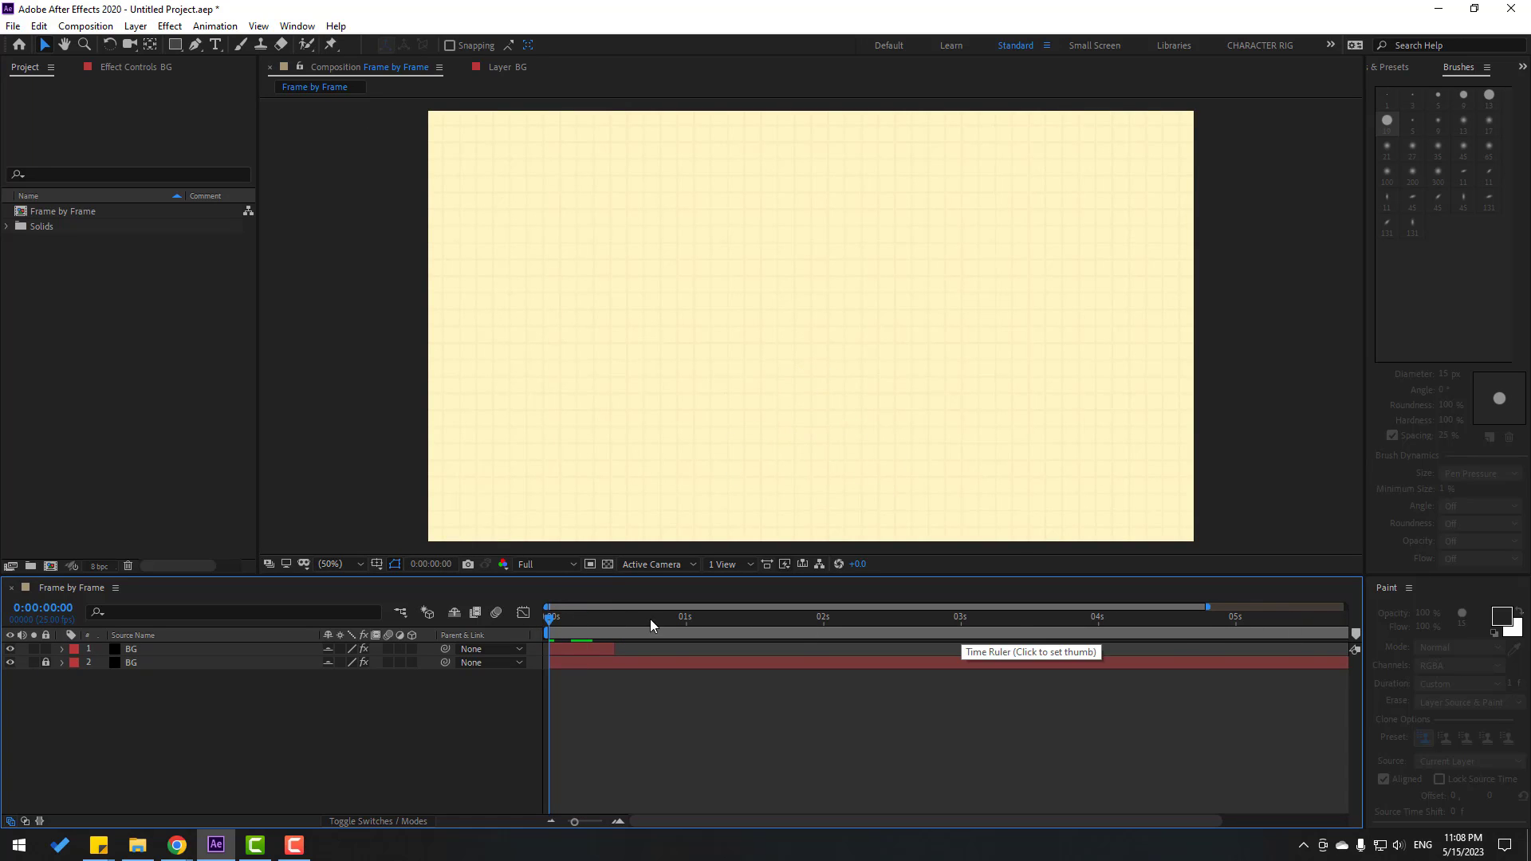
left_click_drag(607, 619, 603, 616)
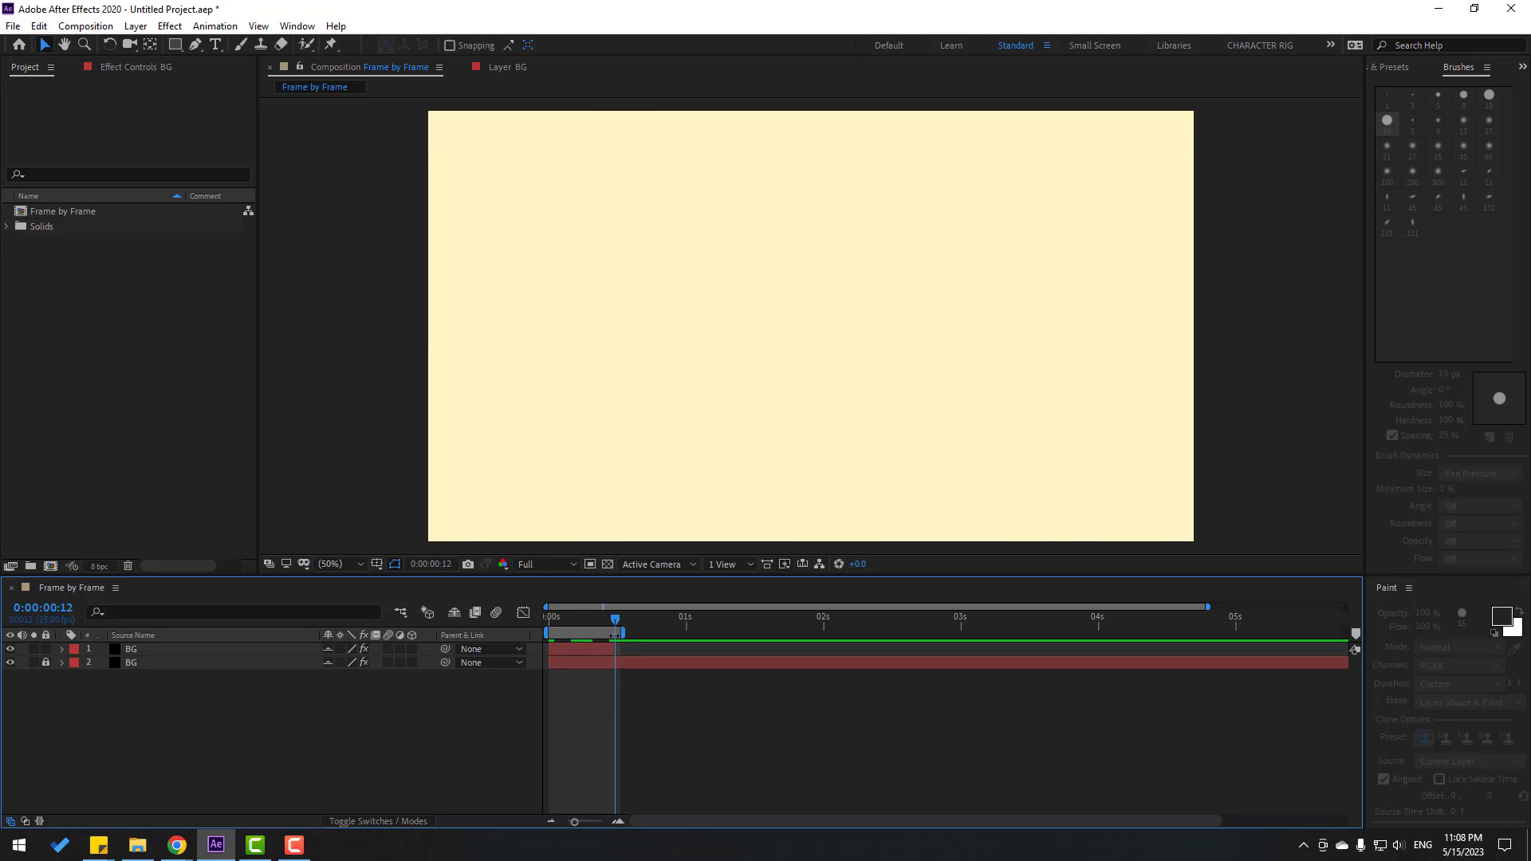
key("space")
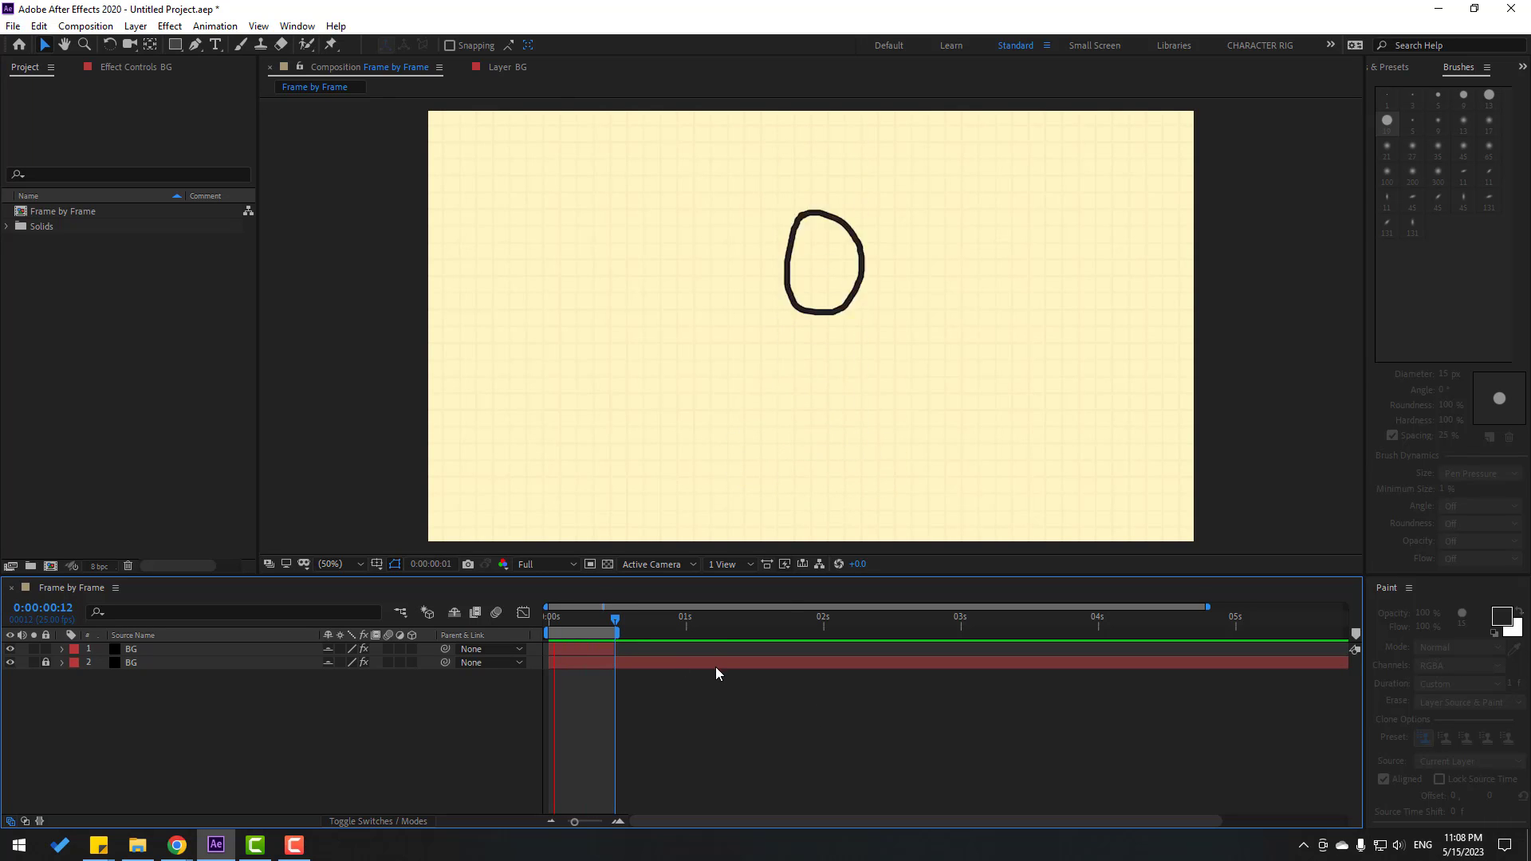
key("comma")
key("comma")
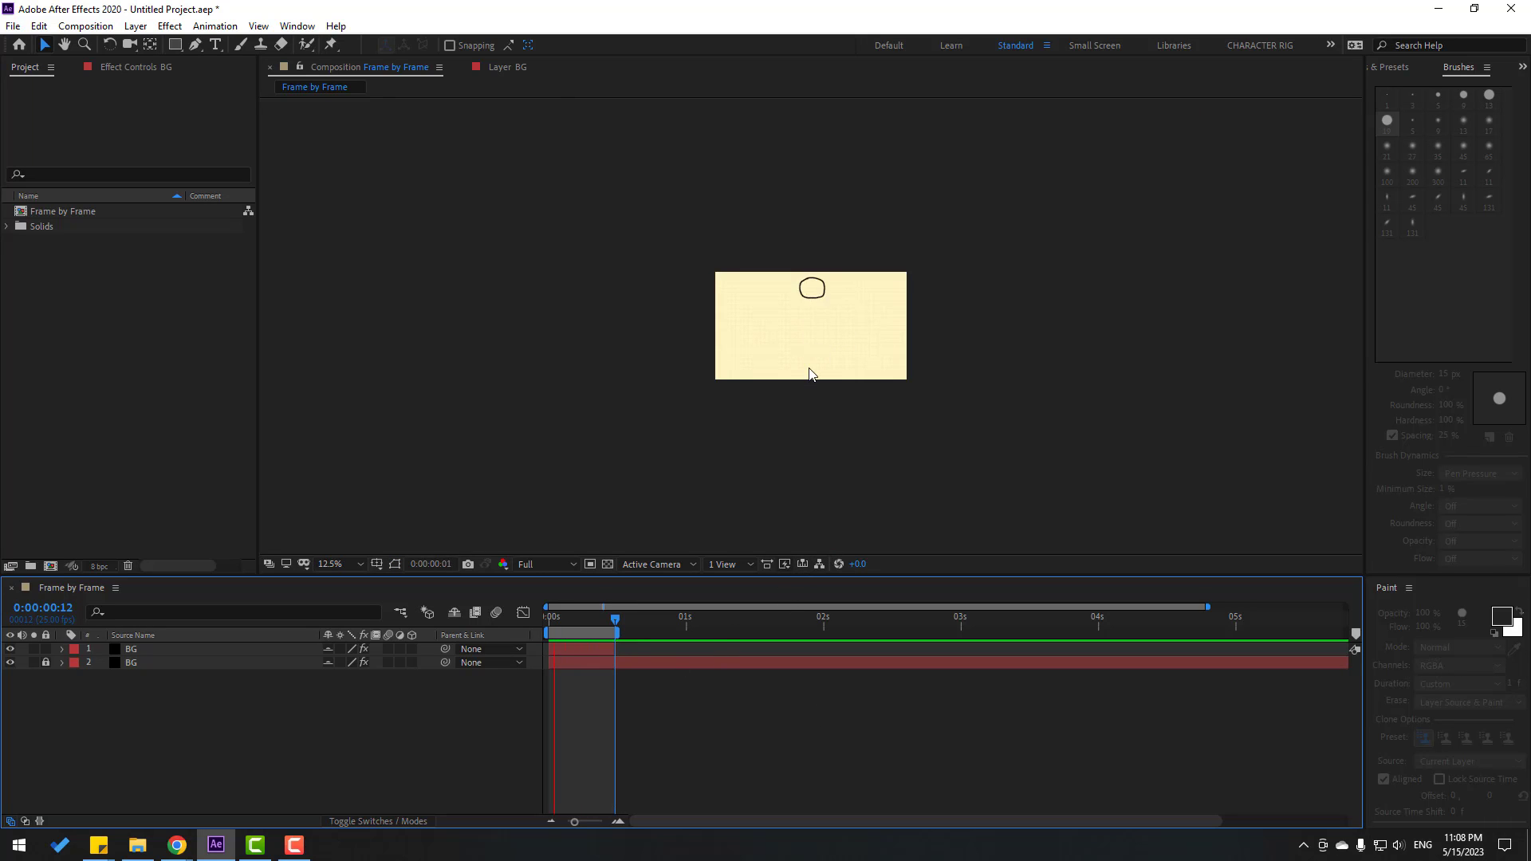
key("period")
key("period")
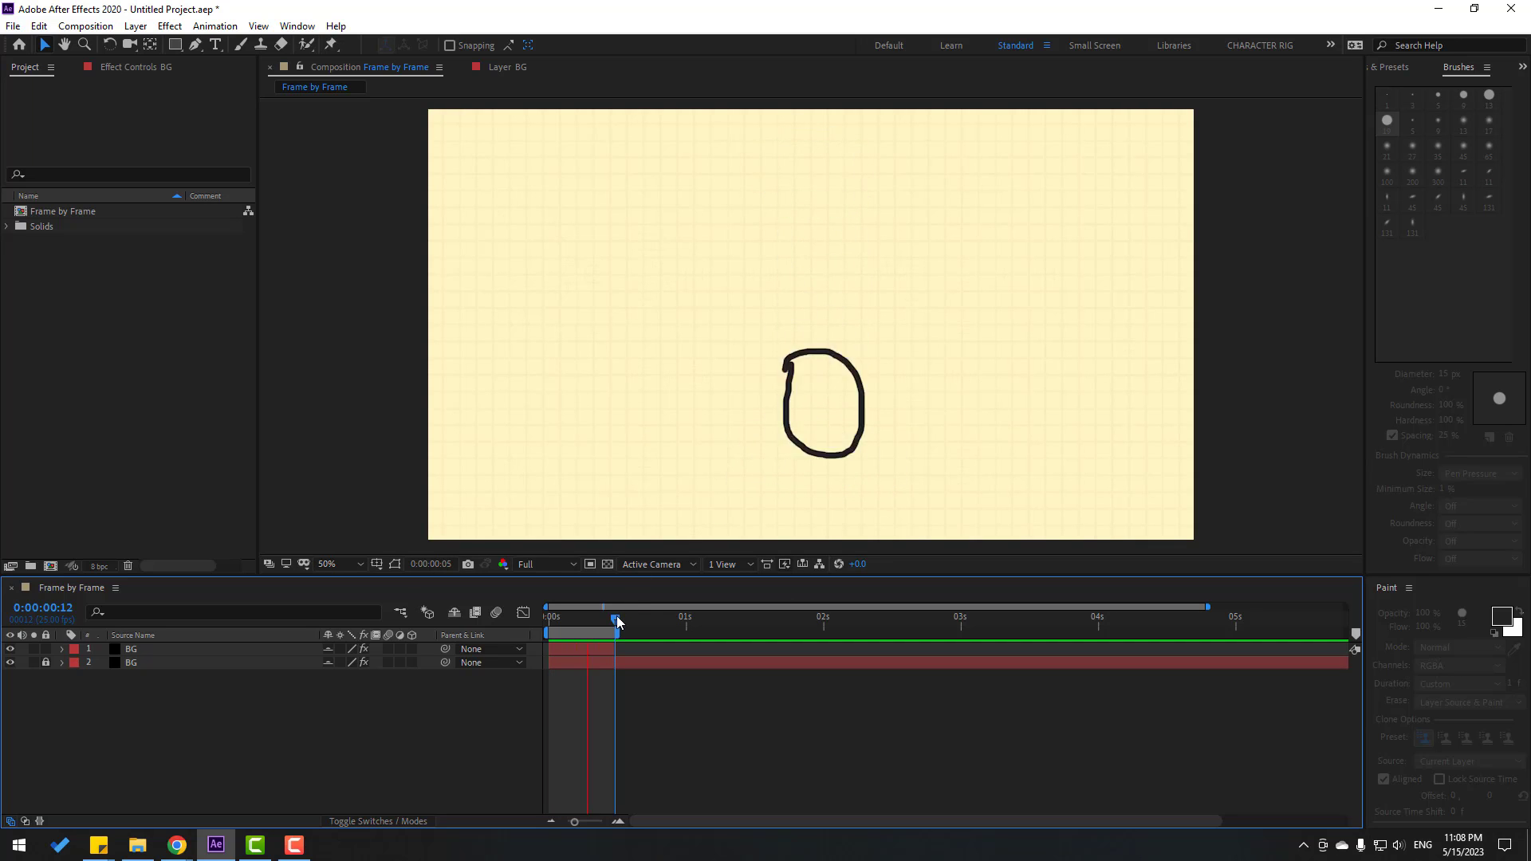
- Create a new solid layer named BG2
right_click(230, 723)
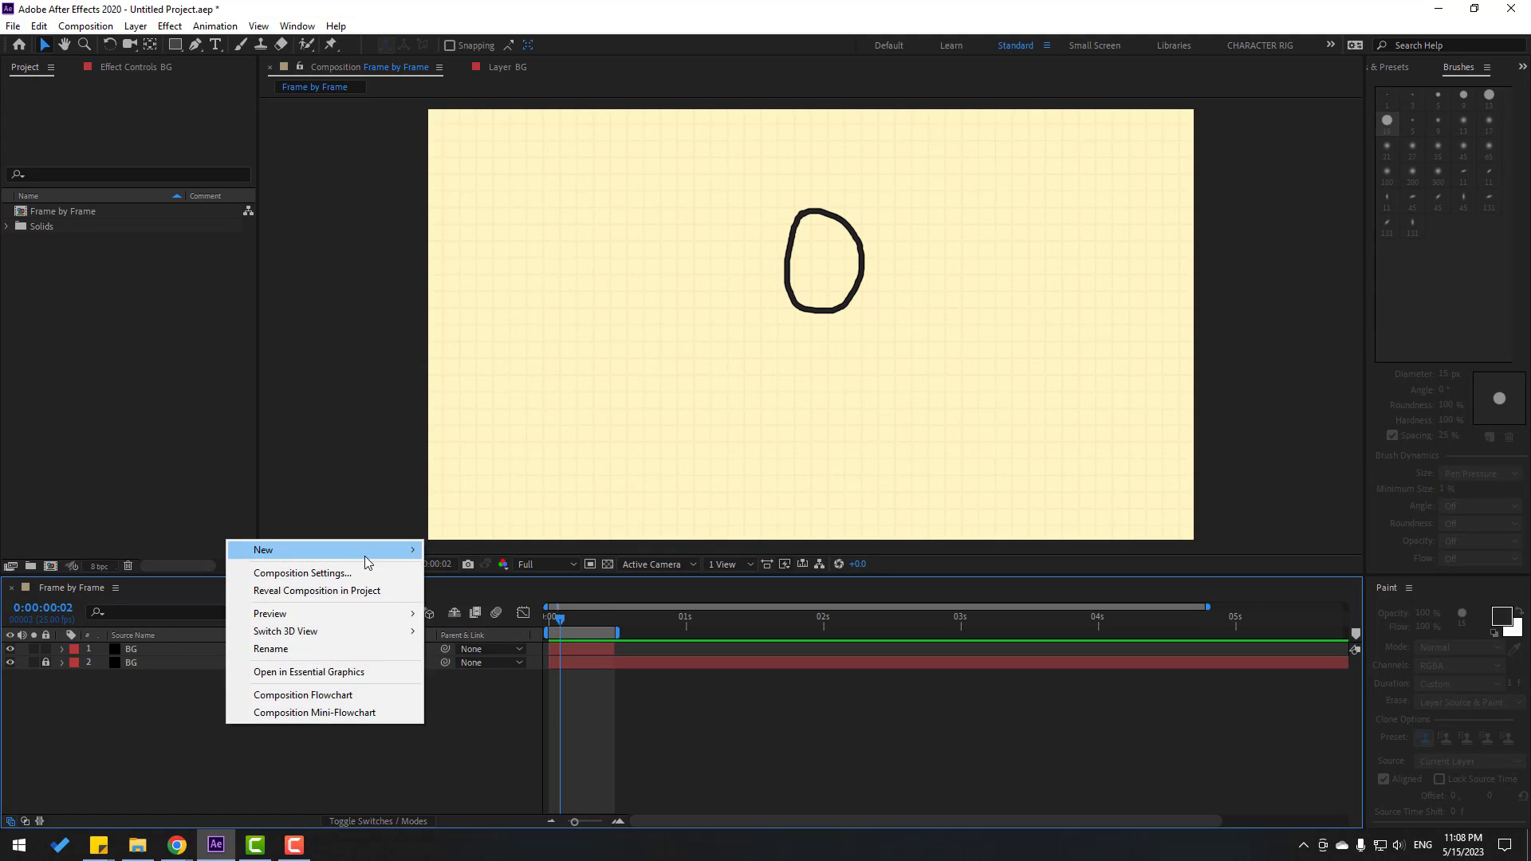
mouse_move(365, 555)
left_click(505, 592)
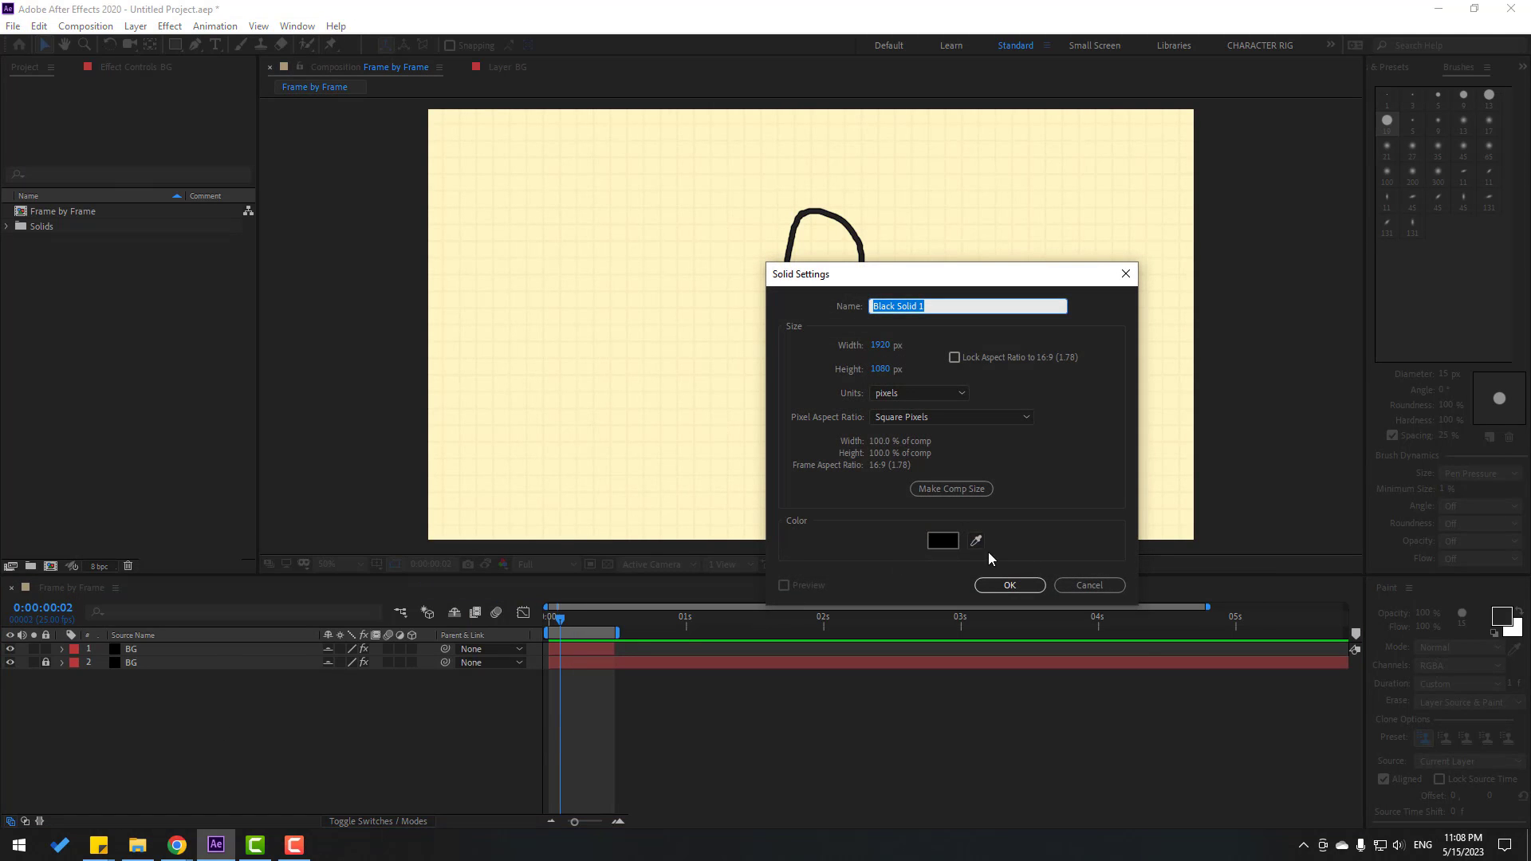
type("BG2")
left_click(1009, 585)
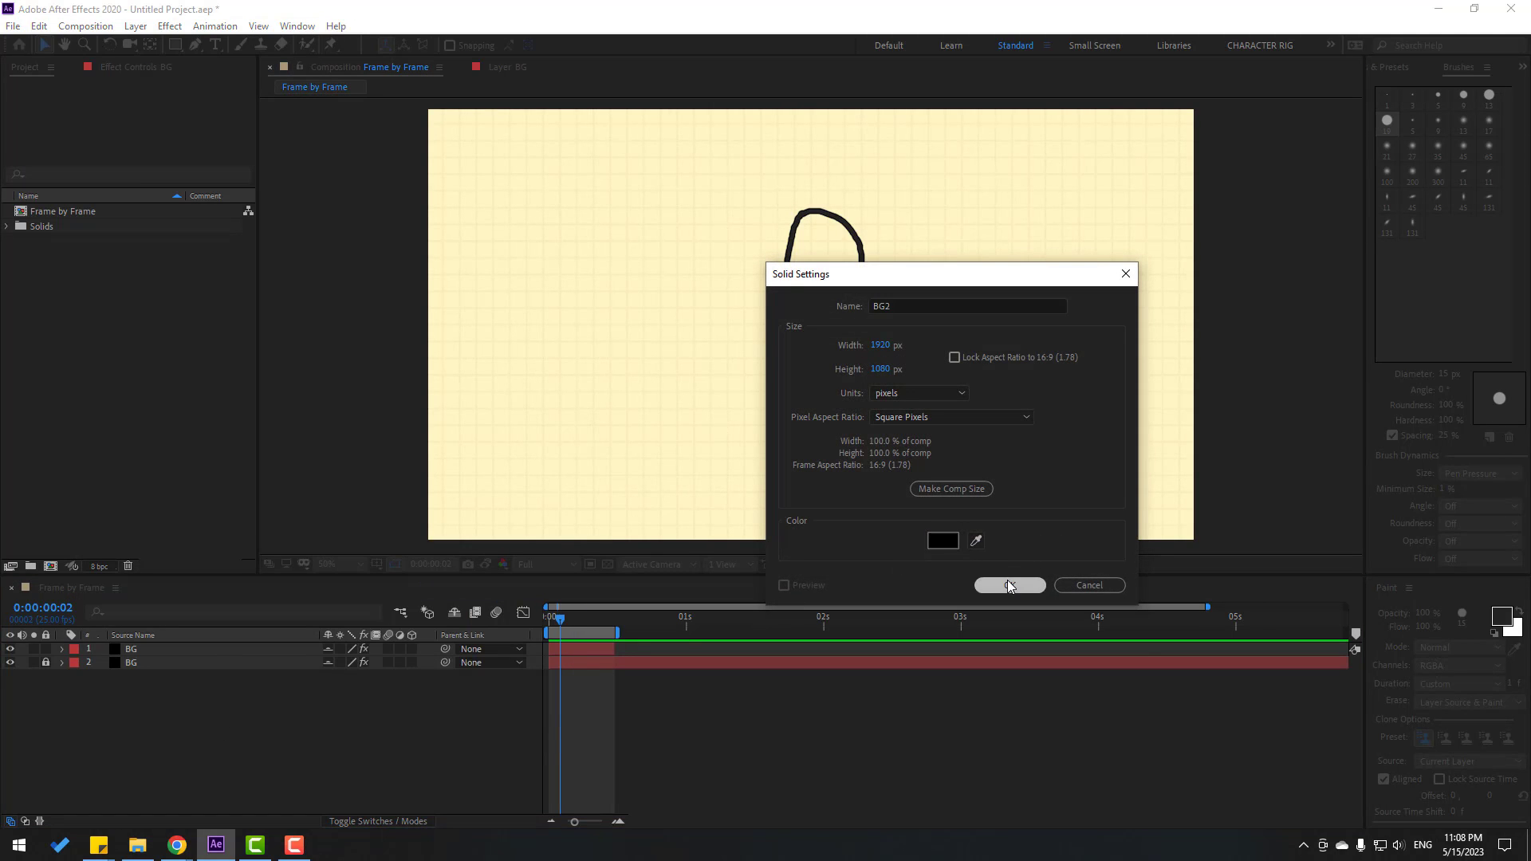
- Open BG2 for painting with the Brush tool and set the foreground colour to FFFFFF
double_click(129, 651)
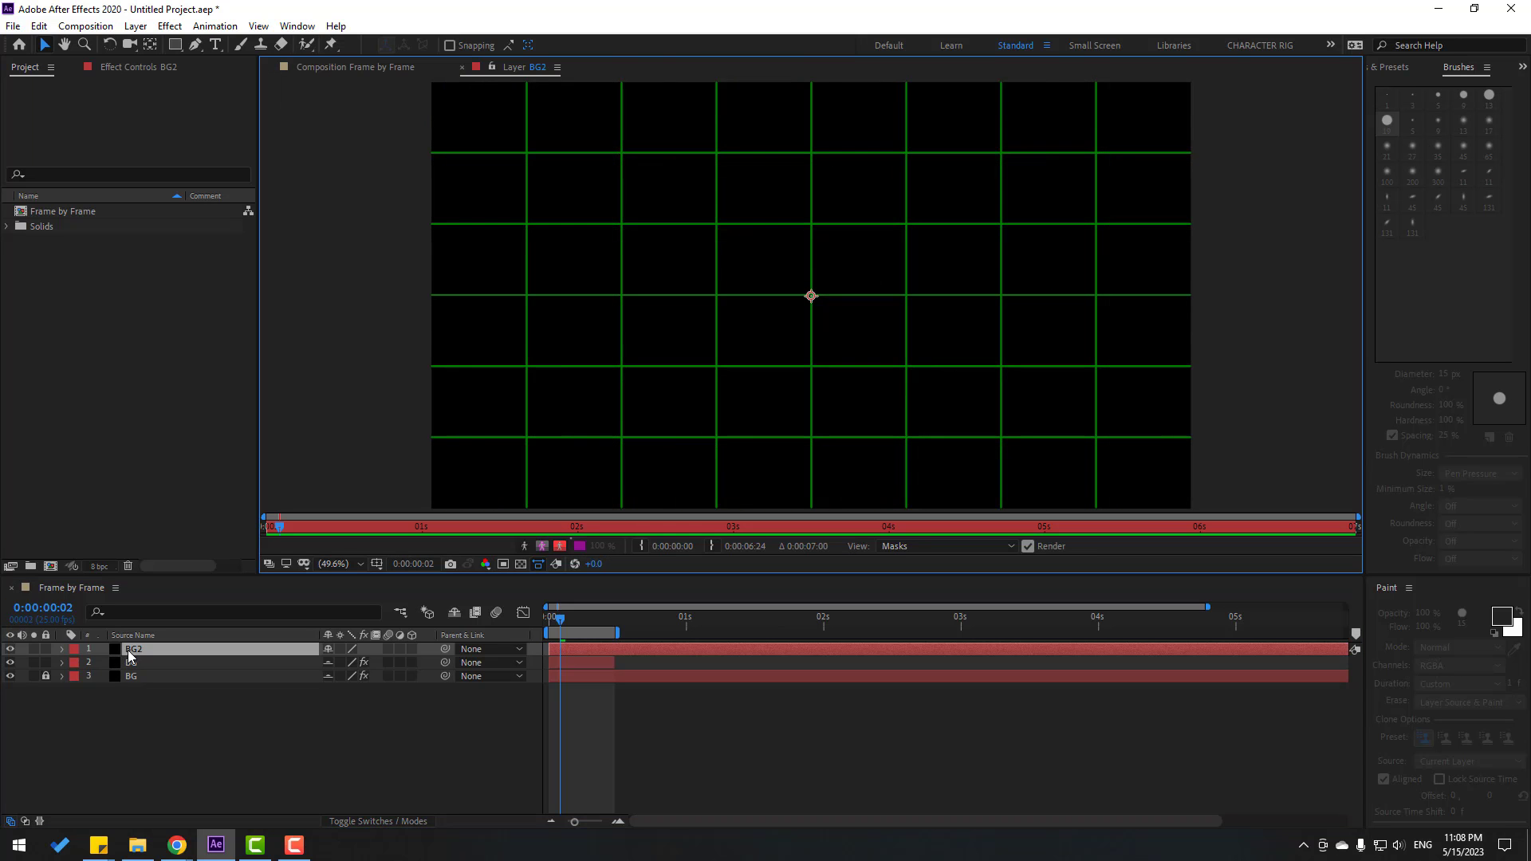
left_click(240, 44)
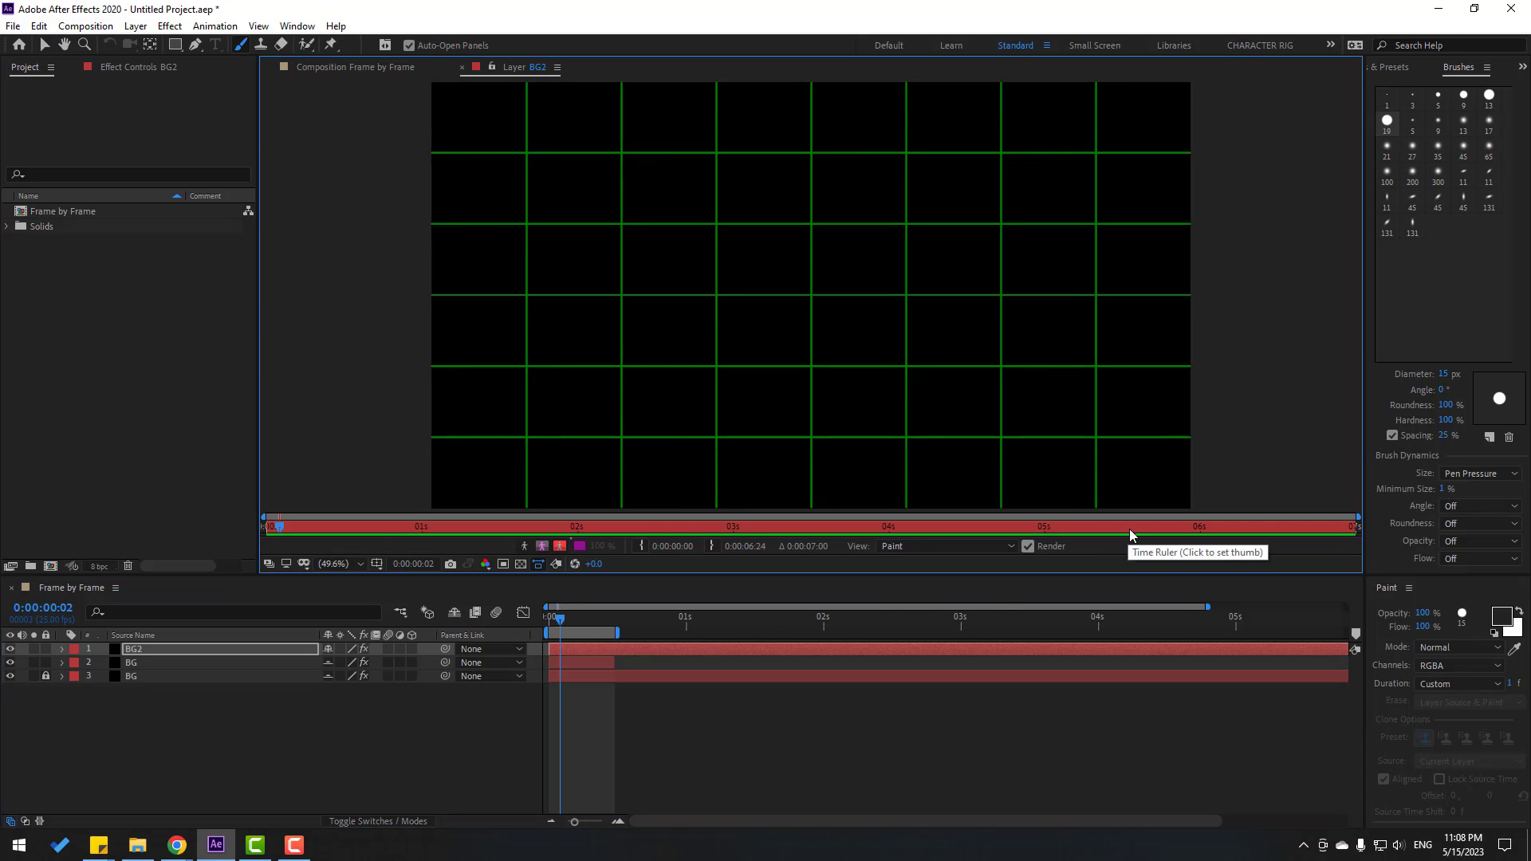
left_click(1433, 603)
left_click(1499, 618)
type("ffffff")
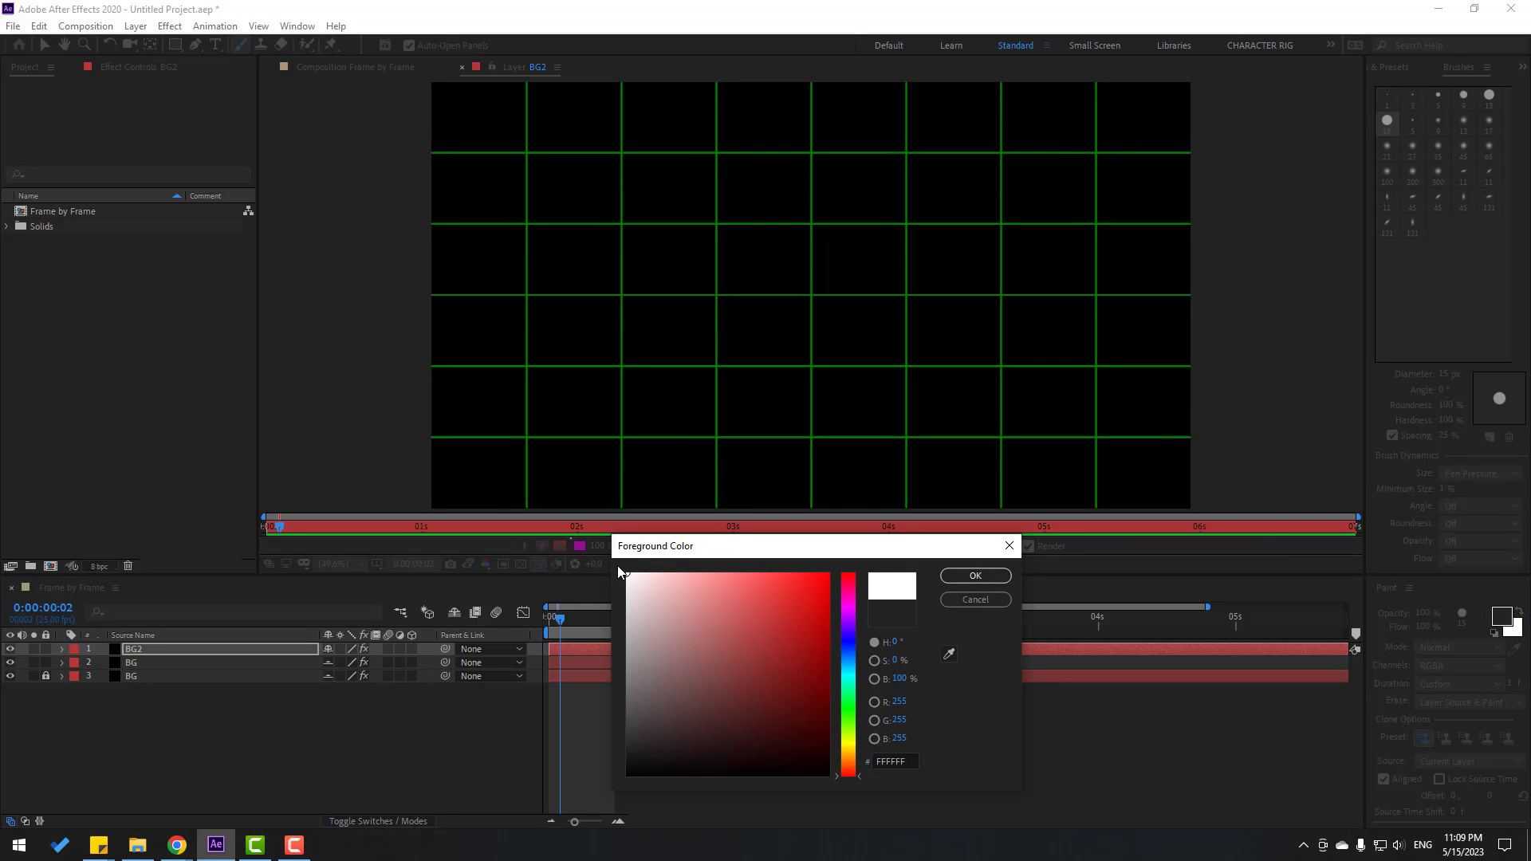
left_click(973, 574)
left_click(338, 200)
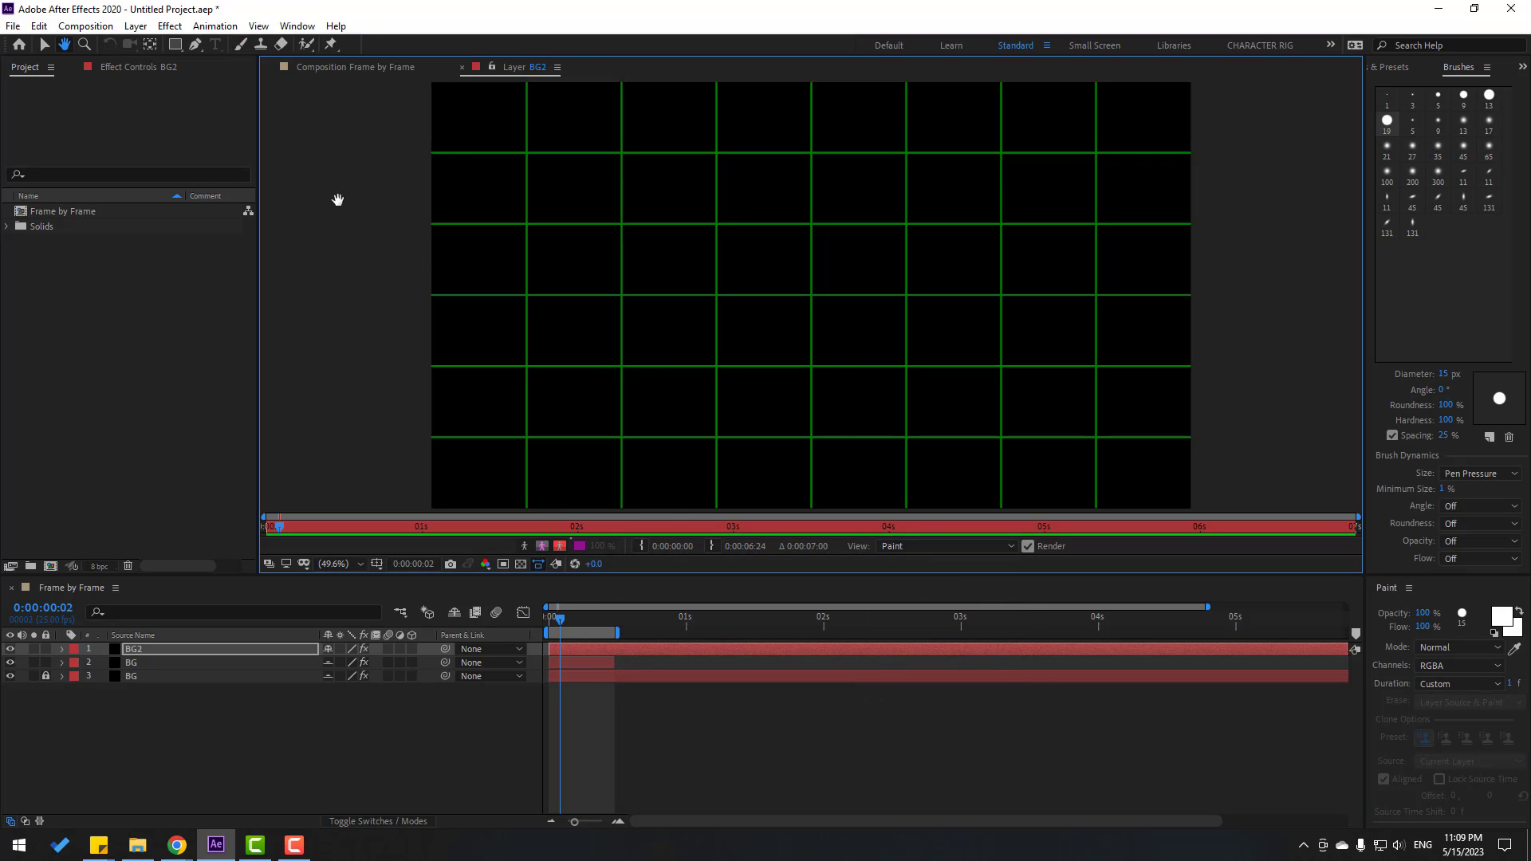
- Paint the white ball falling from the top centre to a squash at the bottom, frame by frame
key("grave")
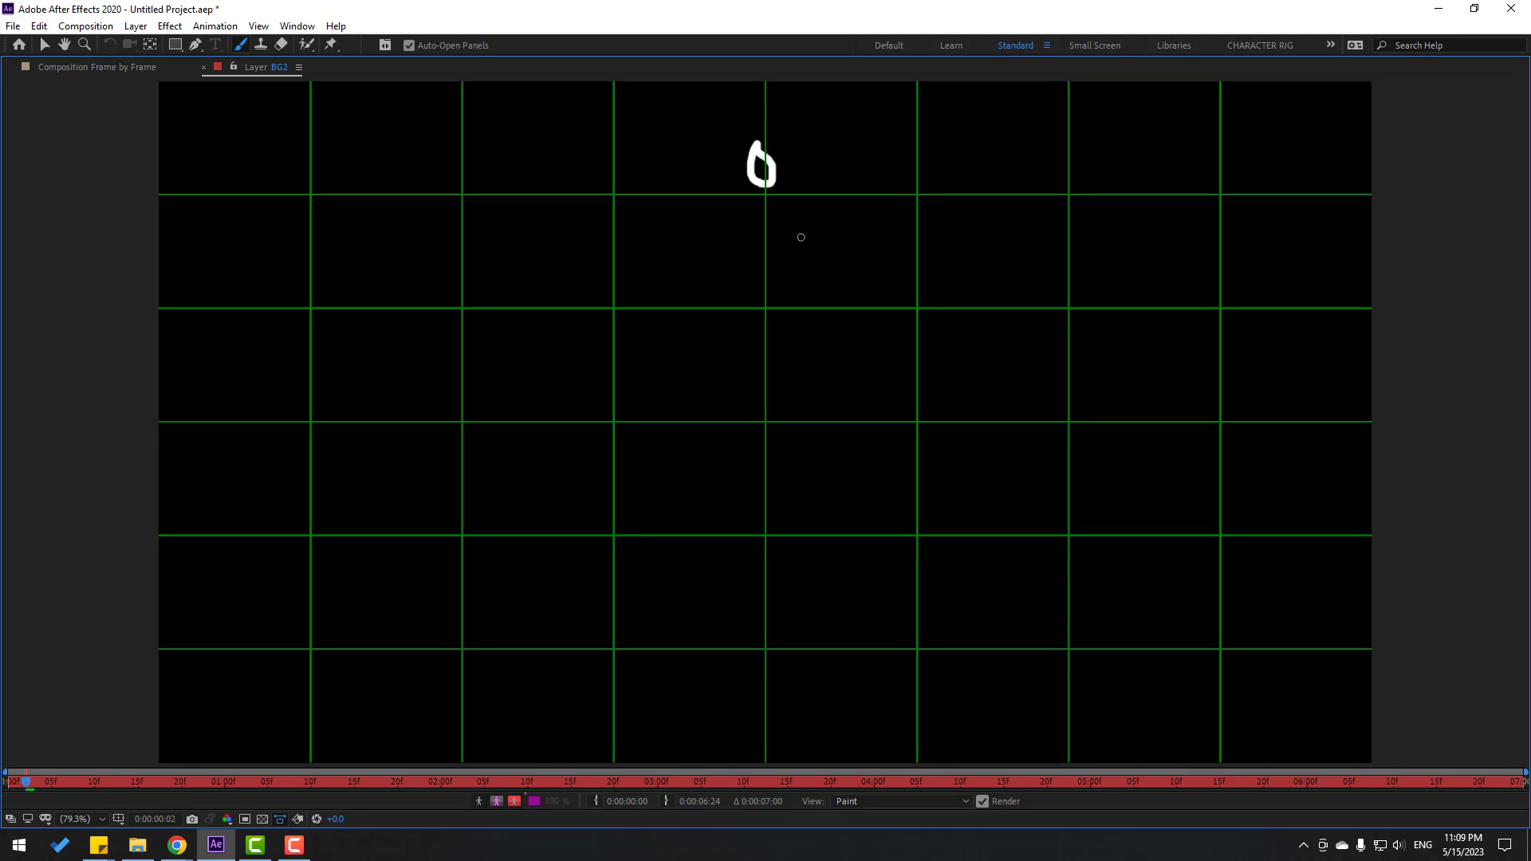
key("Page_Down")
key("Page_Up")
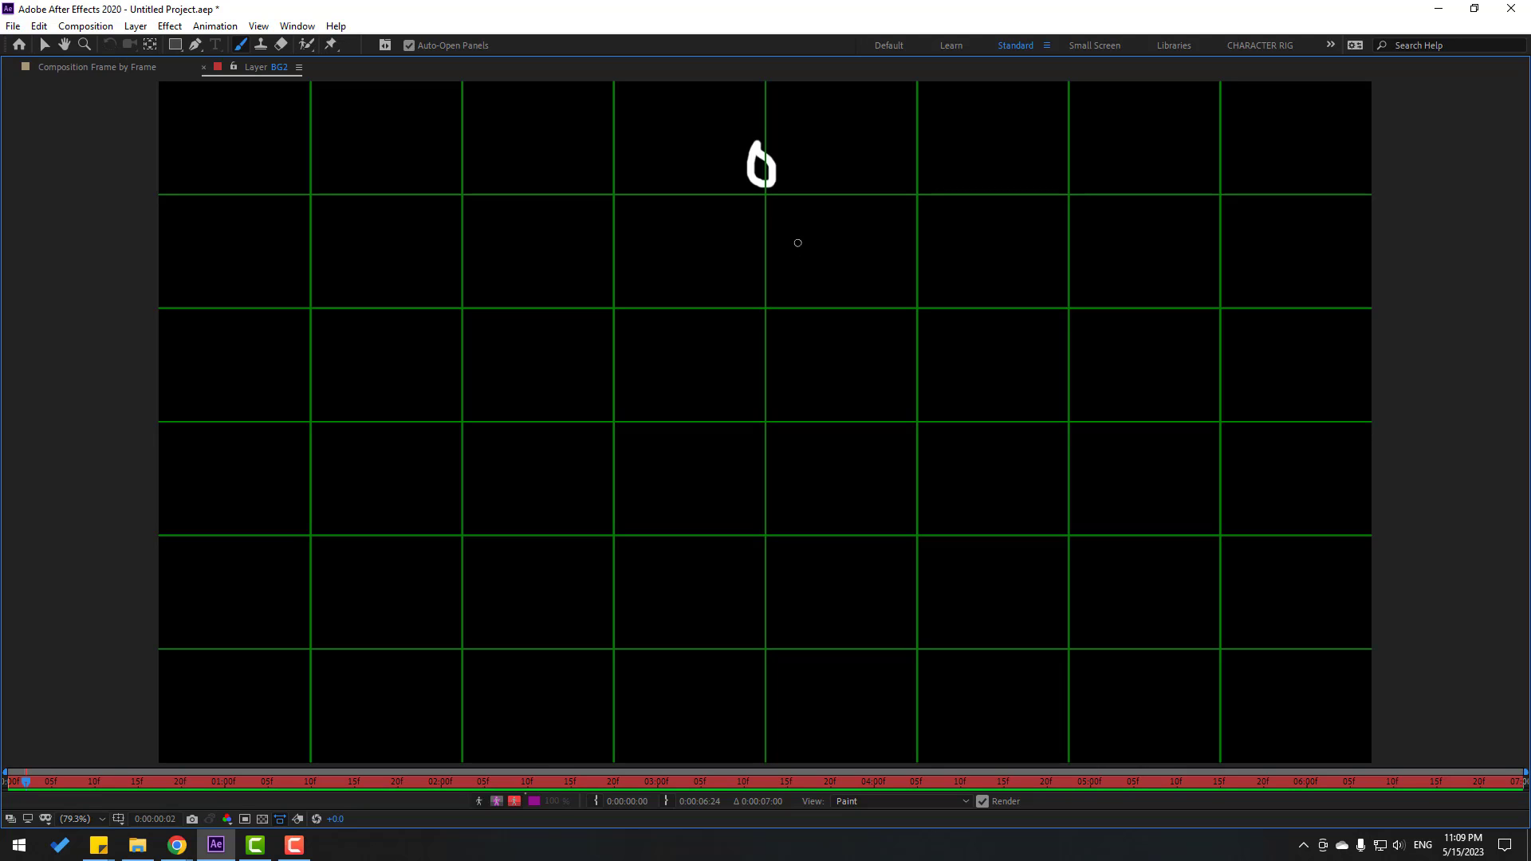
key("Page_Down")
left_click_drag(762, 210, 753, 255)
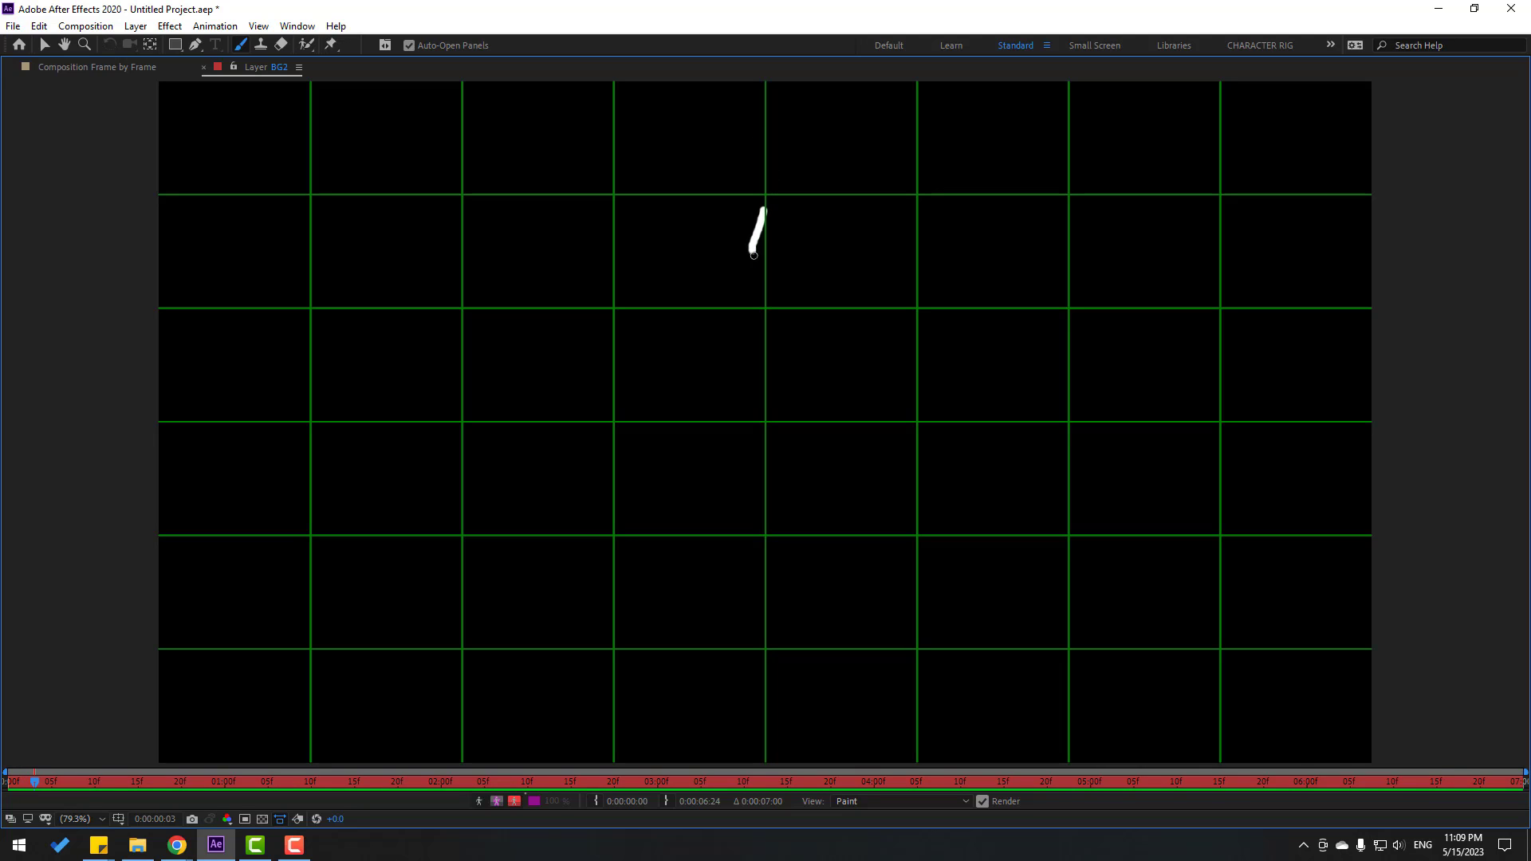
key("Page_Down")
left_click_drag(758, 298, 765, 347)
key("Page_Down")
mouse_move(745, 405)
left_mouse_down()
mouse_move(743, 443)
mouse_move(759, 424)
left_mouse_up()
key("Page_Down")
mouse_move(740, 506)
left_mouse_down()
mouse_move(752, 536)
mouse_move(743, 522)
left_mouse_up()
key("Page_Down")
mouse_move(739, 608)
left_mouse_down()
mouse_move(735, 635)
mouse_move(740, 620)
left_mouse_up()
key("Page_Down")
left_click_drag(722, 672, 764, 680)
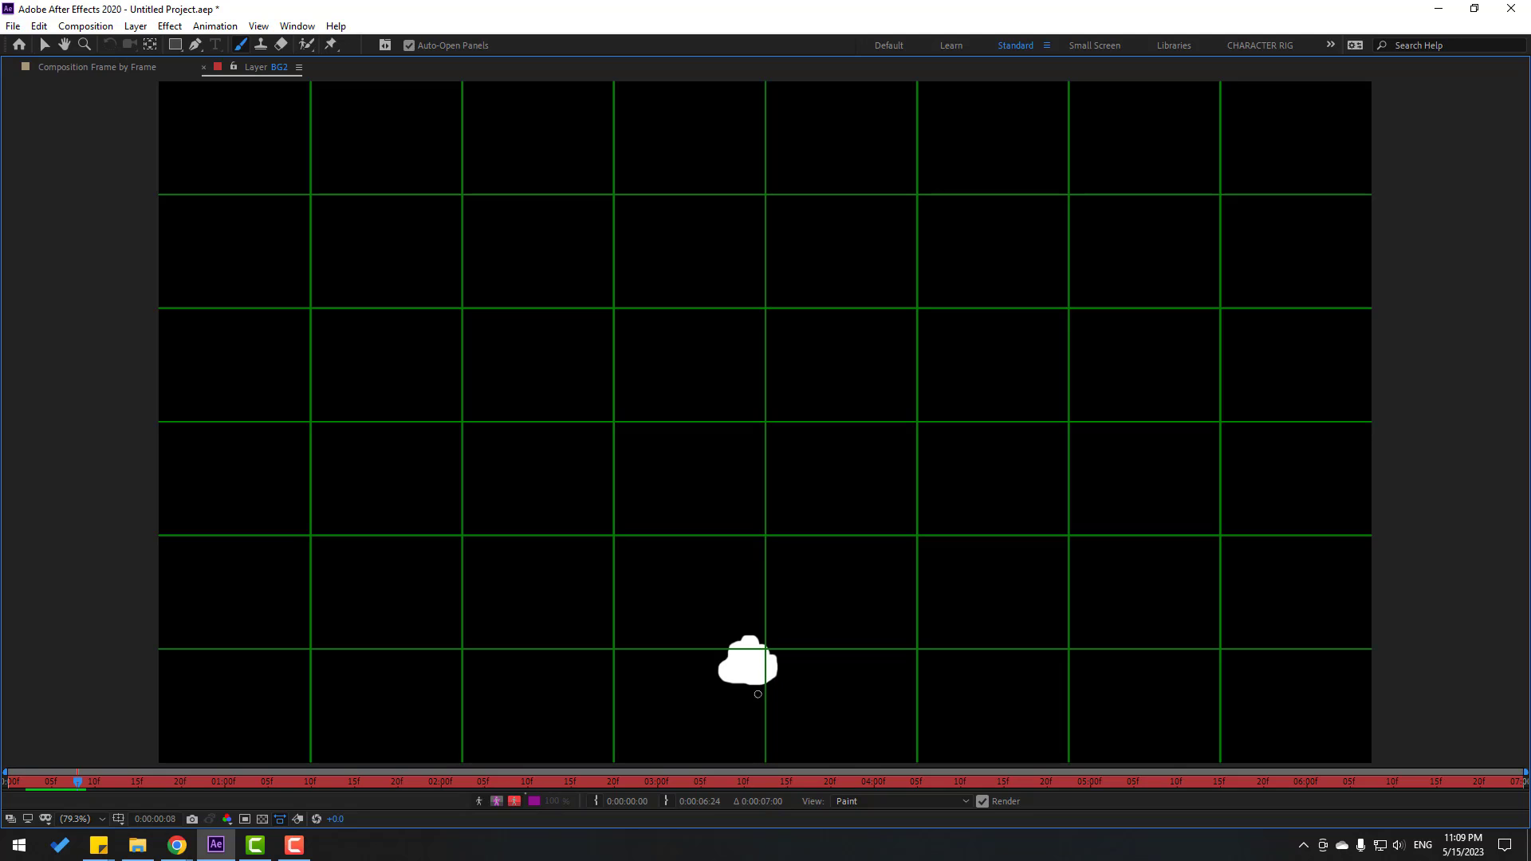
- Paint a cloud-like splash on frame 9 and a small droplet on frame 10
key("Page_Down")
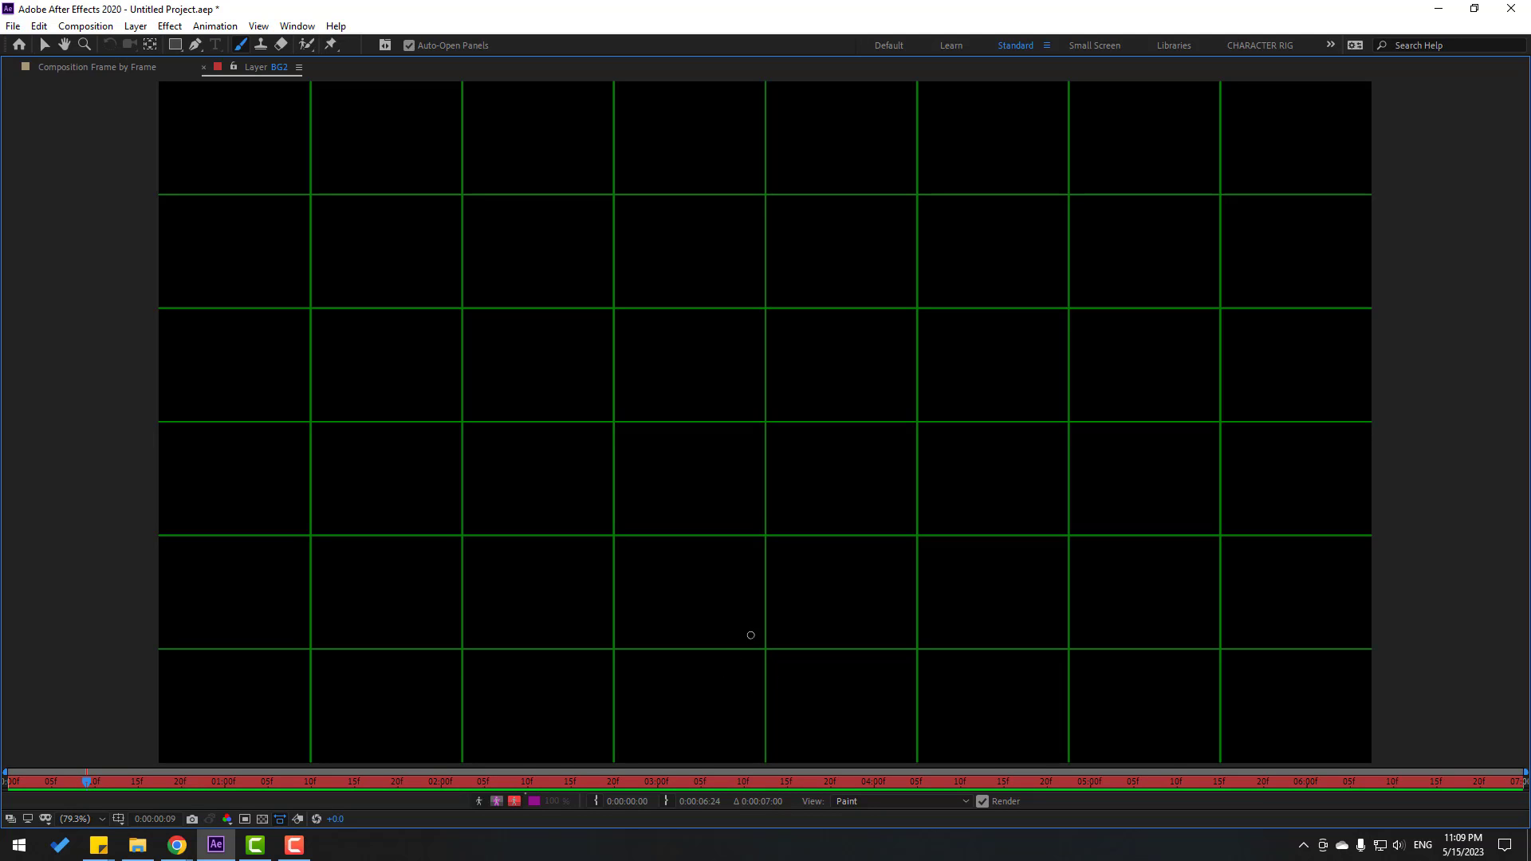
mouse_move(726, 649)
left_mouse_down()
mouse_move(734, 683)
mouse_move(829, 663)
mouse_move(741, 622)
mouse_move(746, 644)
mouse_move(761, 634)
mouse_move(741, 668)
mouse_move(781, 656)
mouse_move(768, 672)
mouse_move(815, 669)
mouse_move(767, 648)
left_mouse_up()
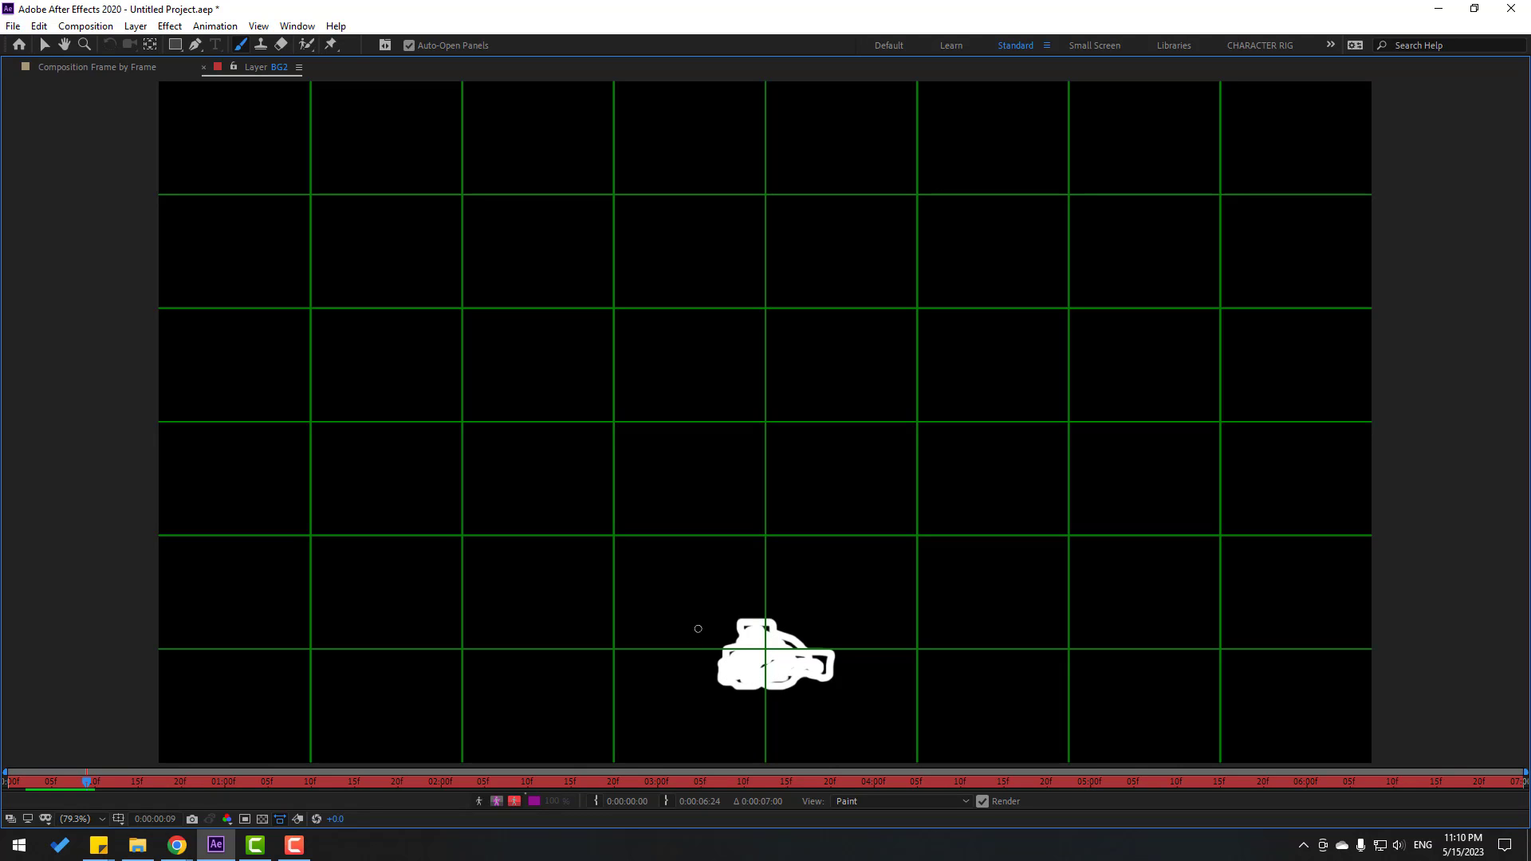
mouse_move(697, 629)
left_mouse_down()
mouse_move(671, 614)
mouse_move(702, 632)
left_mouse_up()
key("Page_Down")
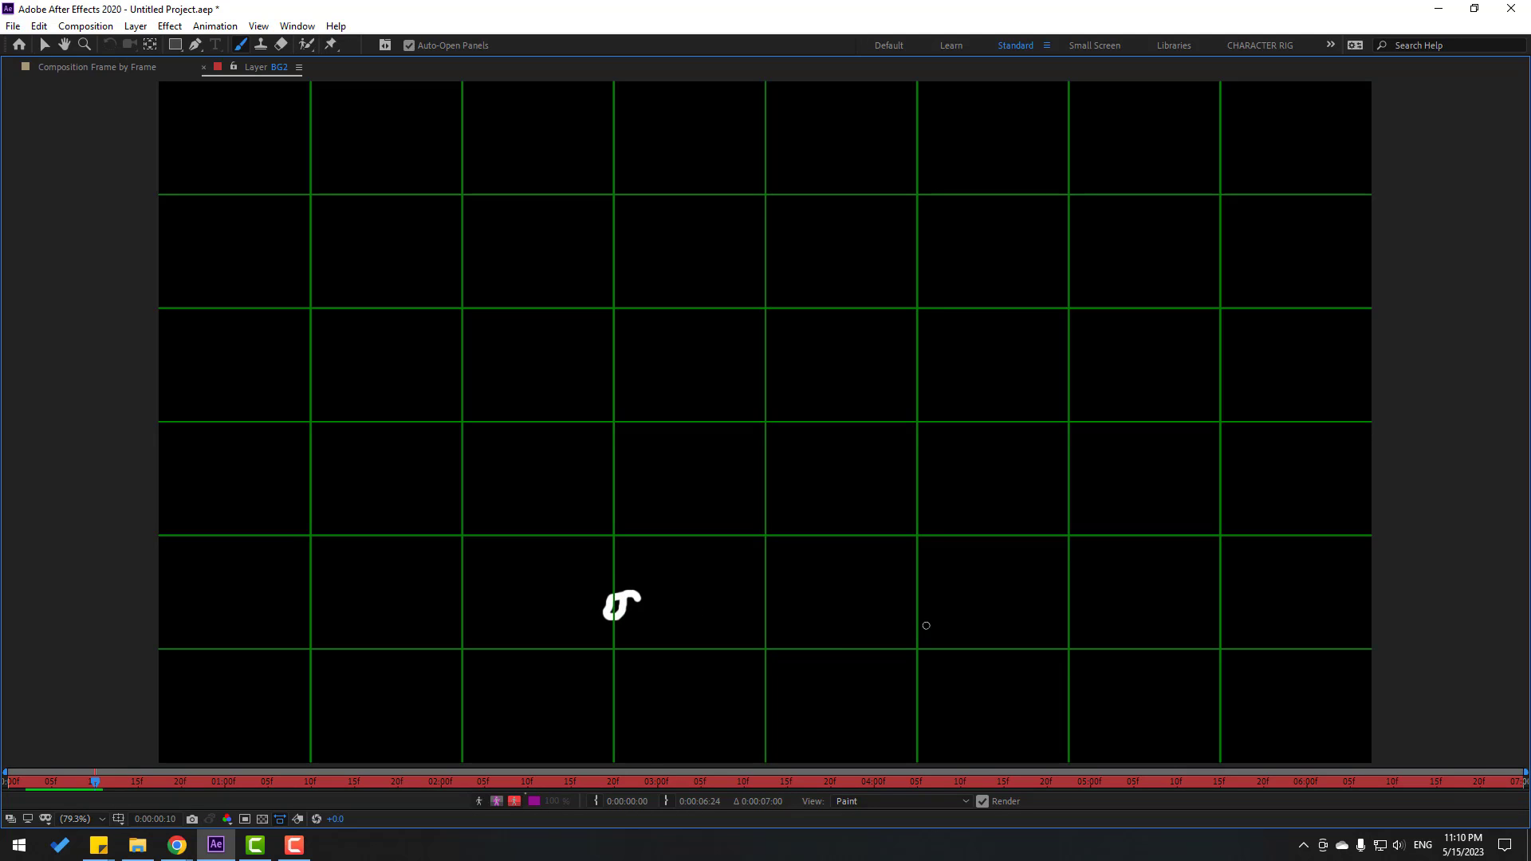
key("Page_Up")
key("Page_Down")
key("Page_Up")
key("Page_Down")
left_click_drag(926, 577, 898, 574)
- Paint droplets flying right and to the lower left on frames 11 and 12
key("Page_Down")
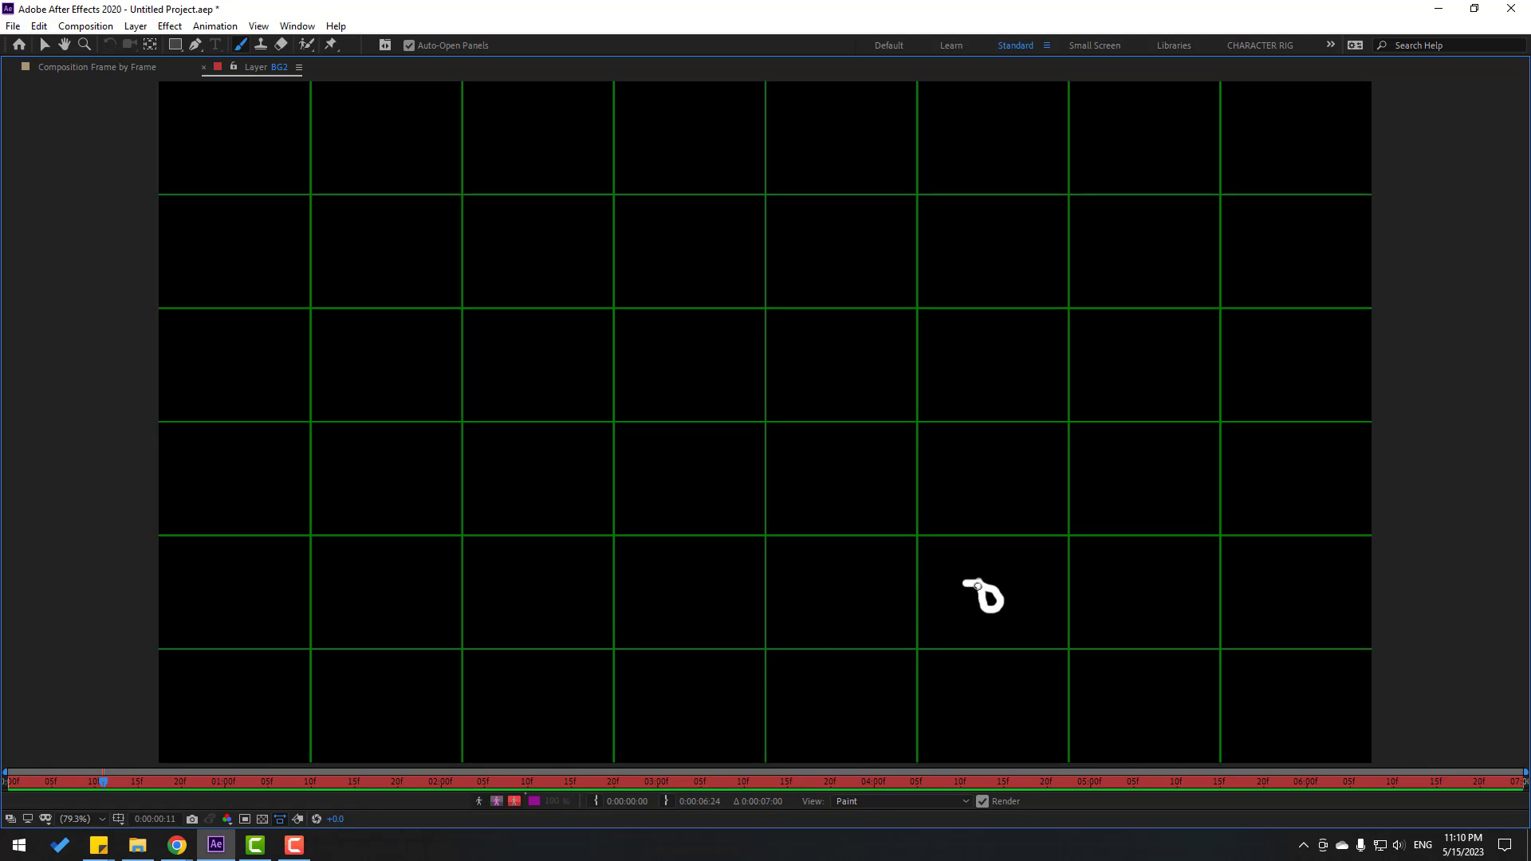
key("Page_Up")
key("Page_Down")
mouse_move(571, 655)
left_mouse_down()
mouse_move(557, 680)
mouse_move(568, 664)
left_mouse_up()
key("Page_Down")
left_click_drag(515, 723, 488, 756)
key("Page_Down")
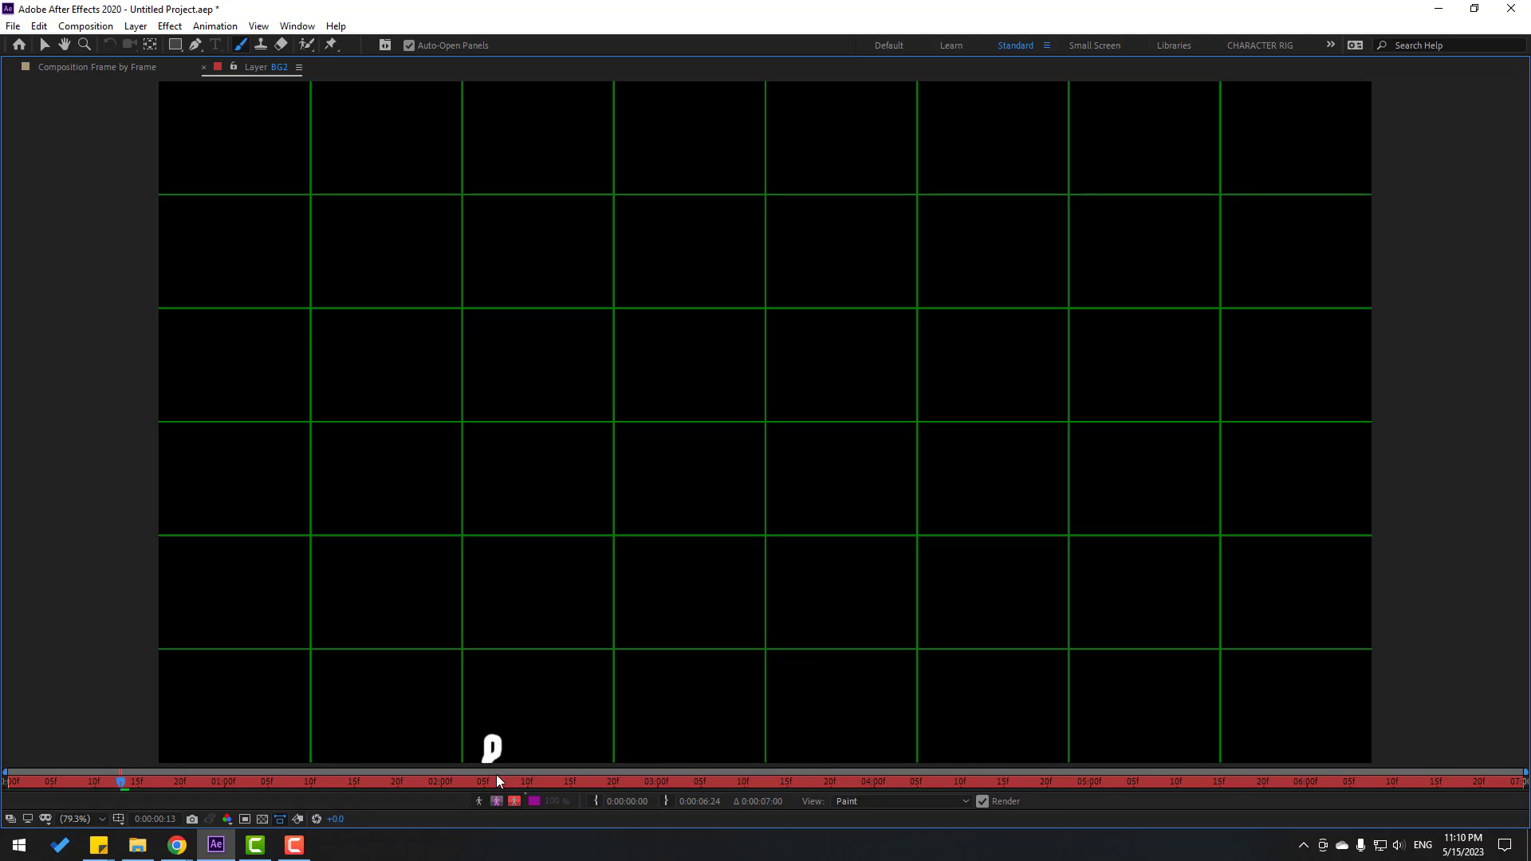
key("Page_Up")
key("Page_Up")
key("Page_Up")
key("Page_Down")
key("Page_Down")
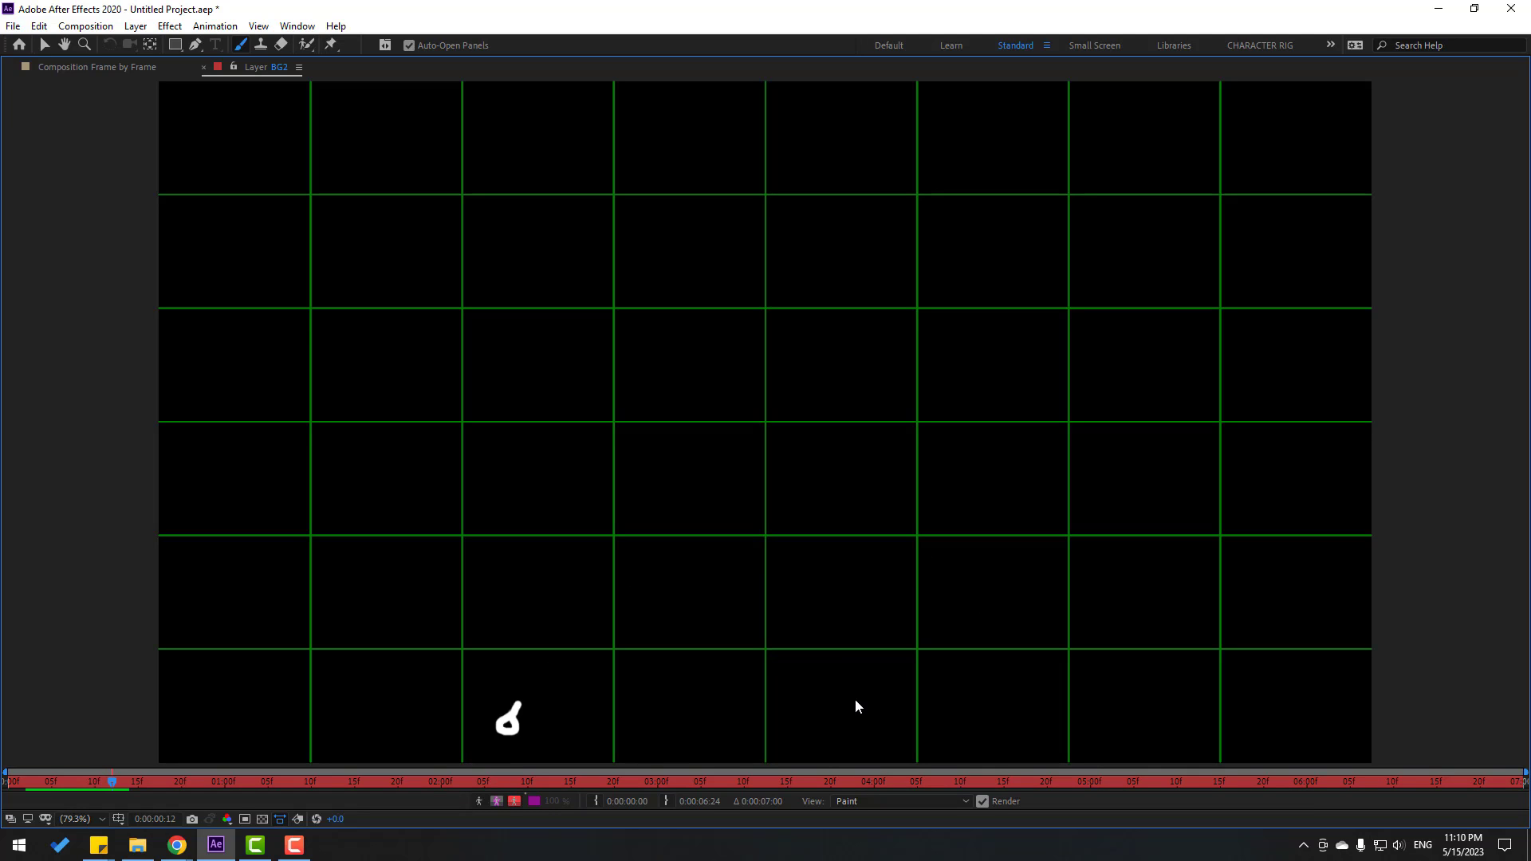
key("Page_Up")
key("Page_Up")
key("Page_Down")
key("Page_Down")
- Add droplets on the right and lower right, undo one, and repaint a curved droplet on frame 10
key("Page_Up")
key("Page_Down")
mouse_move(1026, 642)
left_mouse_down()
mouse_move(1011, 664)
mouse_move(1024, 643)
left_mouse_up()
key("Page_Up")
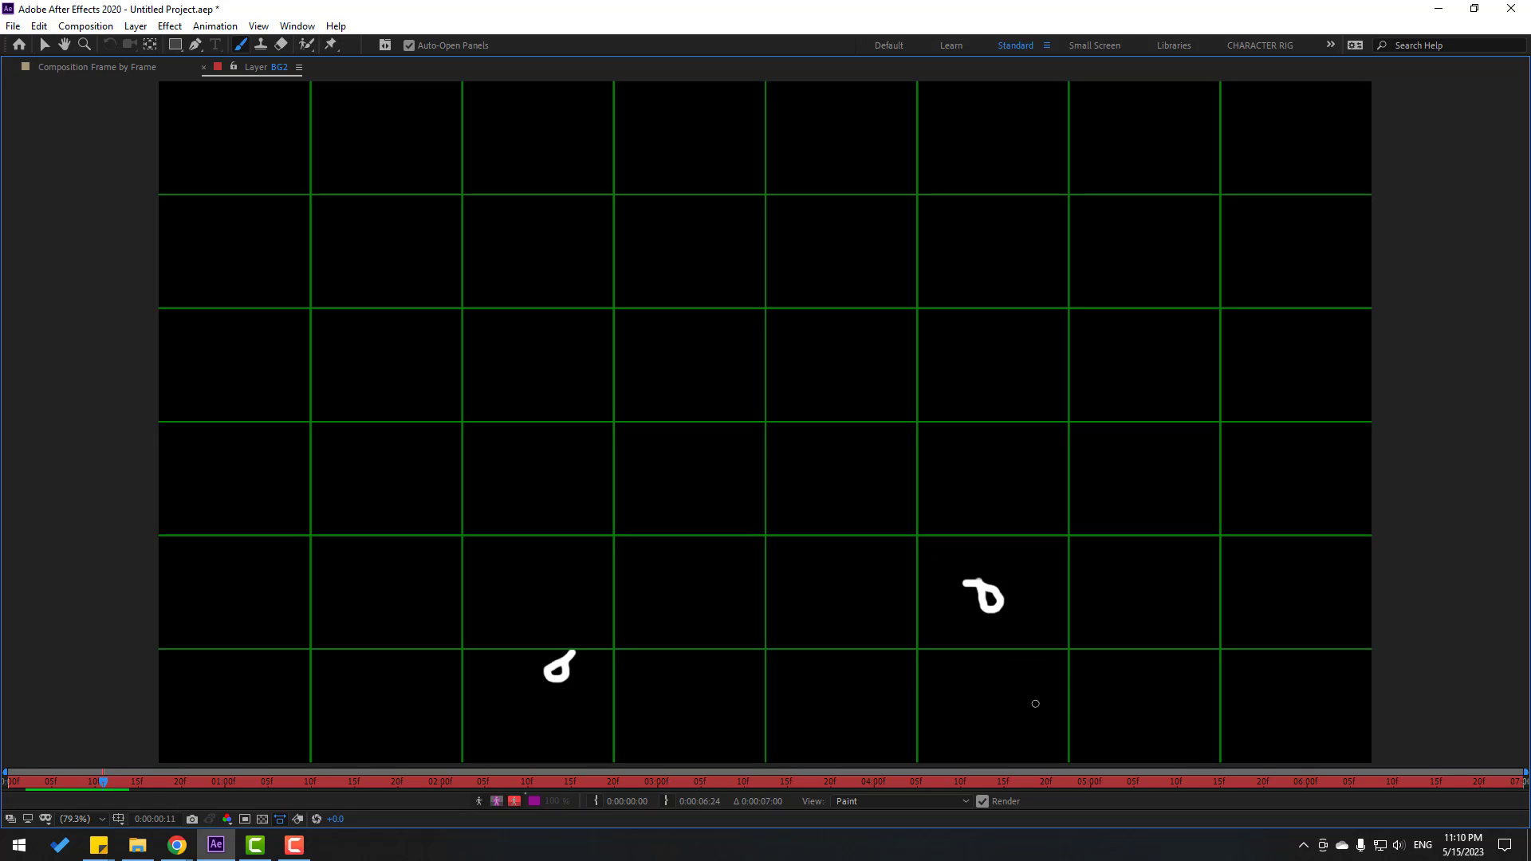
key("Page_Down")
key("Page_Down")
key("Page_Down")
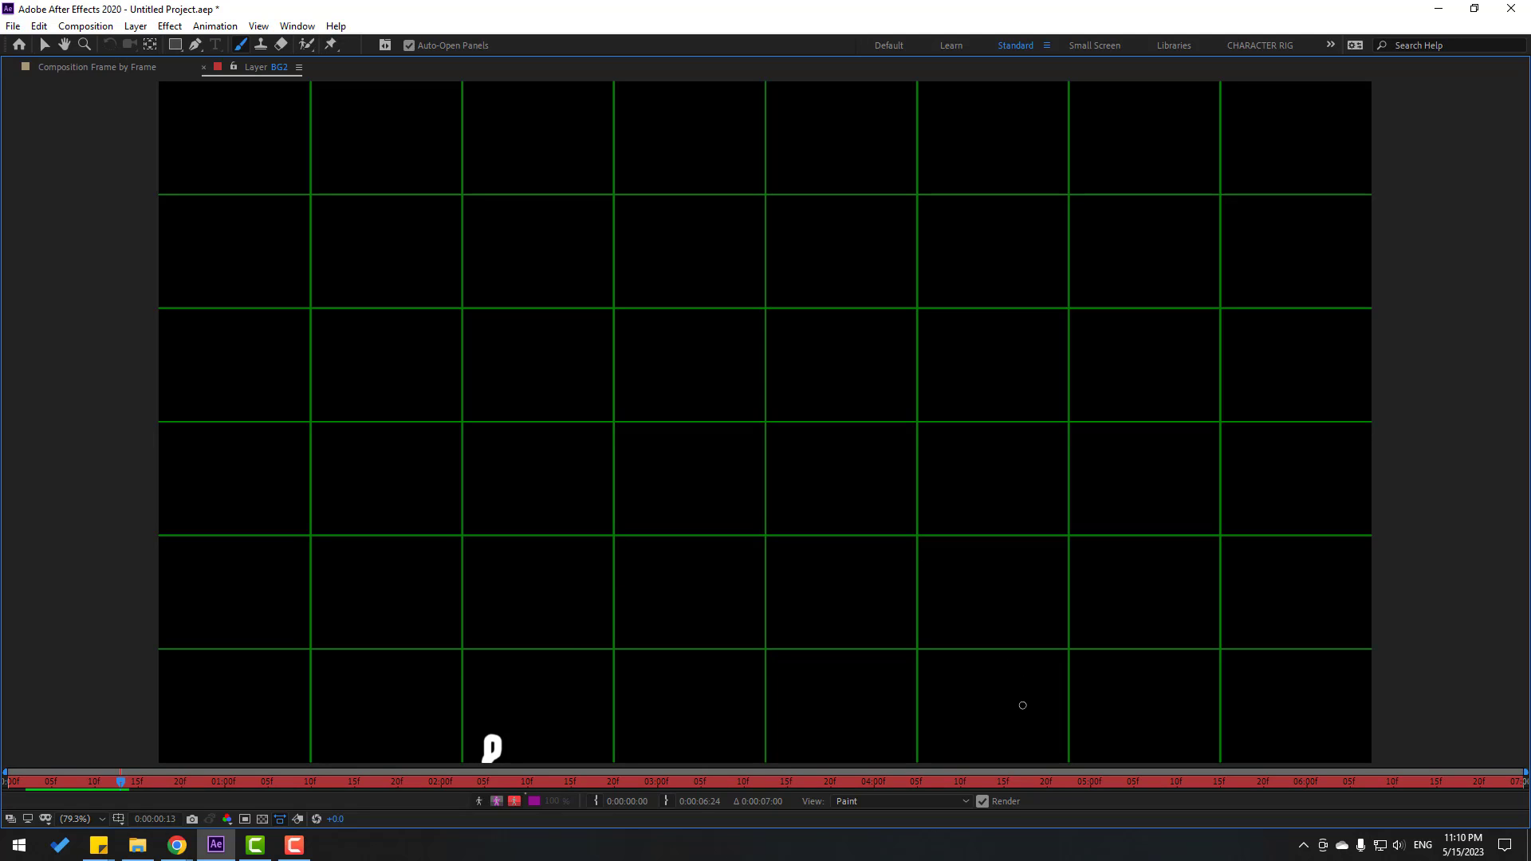
left_click_drag(1022, 704, 1023, 749)
key("Page_Down")
key("ctrl+z")
key("Page_Up")
key("Page_Up")
key("Page_Up")
key("Page_Up")
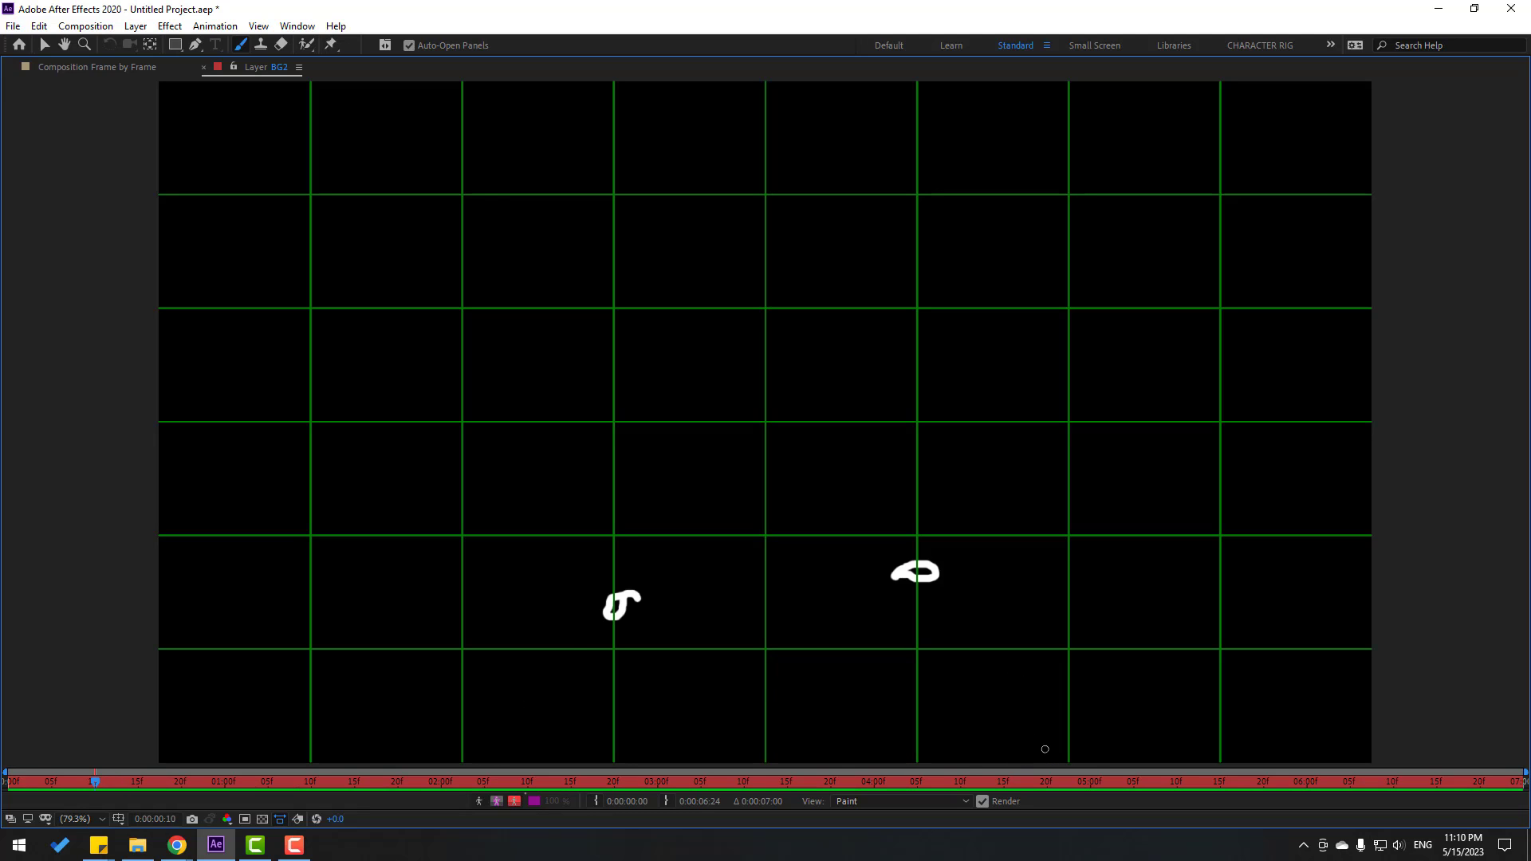
key("Page_Up")
key("Page_Down")
mouse_move(779, 616)
left_mouse_down()
mouse_move(729, 664)
mouse_move(746, 681)
mouse_move(798, 687)
mouse_move(849, 660)
mouse_move(818, 630)
mouse_move(764, 624)
mouse_move(748, 698)
mouse_move(839, 679)
mouse_move(809, 641)
mouse_move(763, 640)
mouse_move(741, 655)
mouse_move(739, 702)
mouse_move(791, 713)
mouse_move(824, 676)
mouse_move(754, 635)
mouse_move(720, 682)
mouse_move(775, 706)
mouse_move(837, 672)
mouse_move(753, 636)
left_mouse_up()
key("Page_Down")
key("Page_Down")
key("Page_Down")
key("Page_Up")
key("Page_Up")
key("Page_Up")
key("Page_Up")
key("Page_Up")
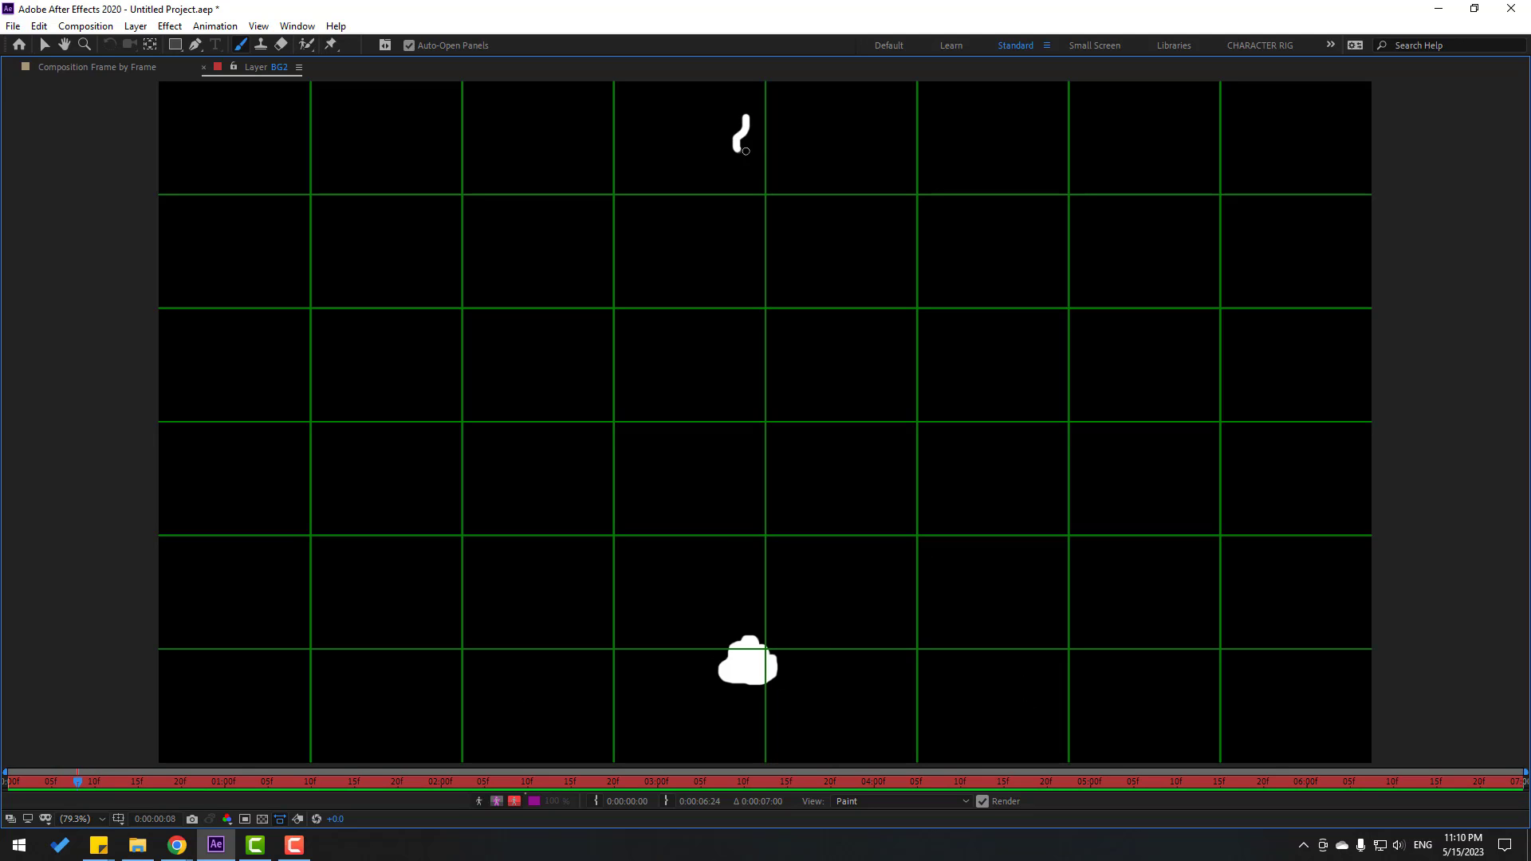
key("Page_Down")
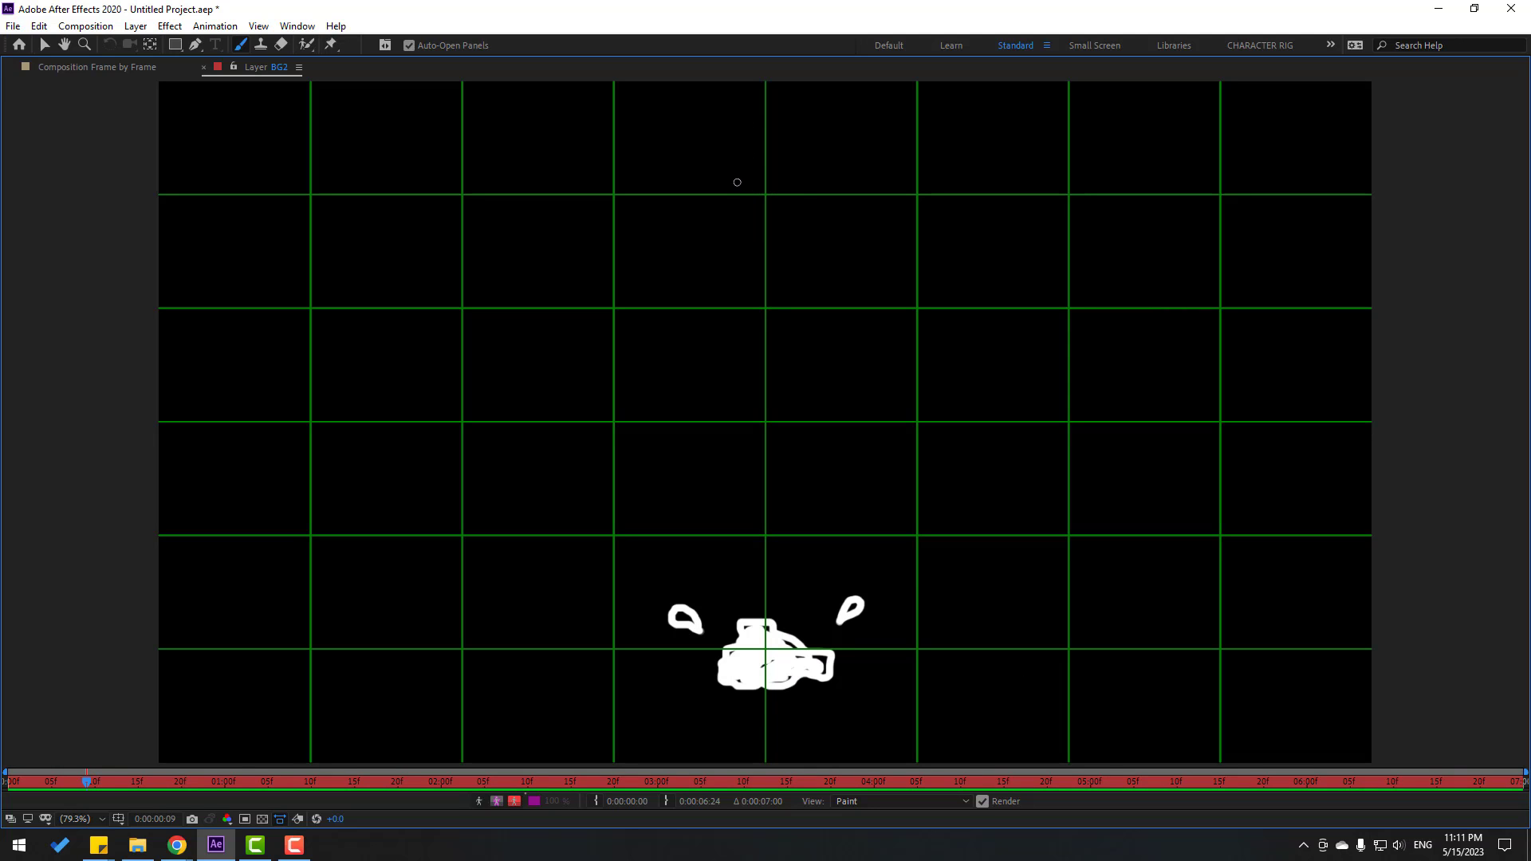
- Paint a droplet rising above the splash and continue it on frame 13
mouse_move(737, 181)
left_mouse_down()
mouse_move(742, 291)
mouse_move(758, 302)
mouse_move(751, 285)
mouse_move(755, 450)
left_mouse_up()
key("Page_Down")
key("Page_Down")
key("Page_Down")
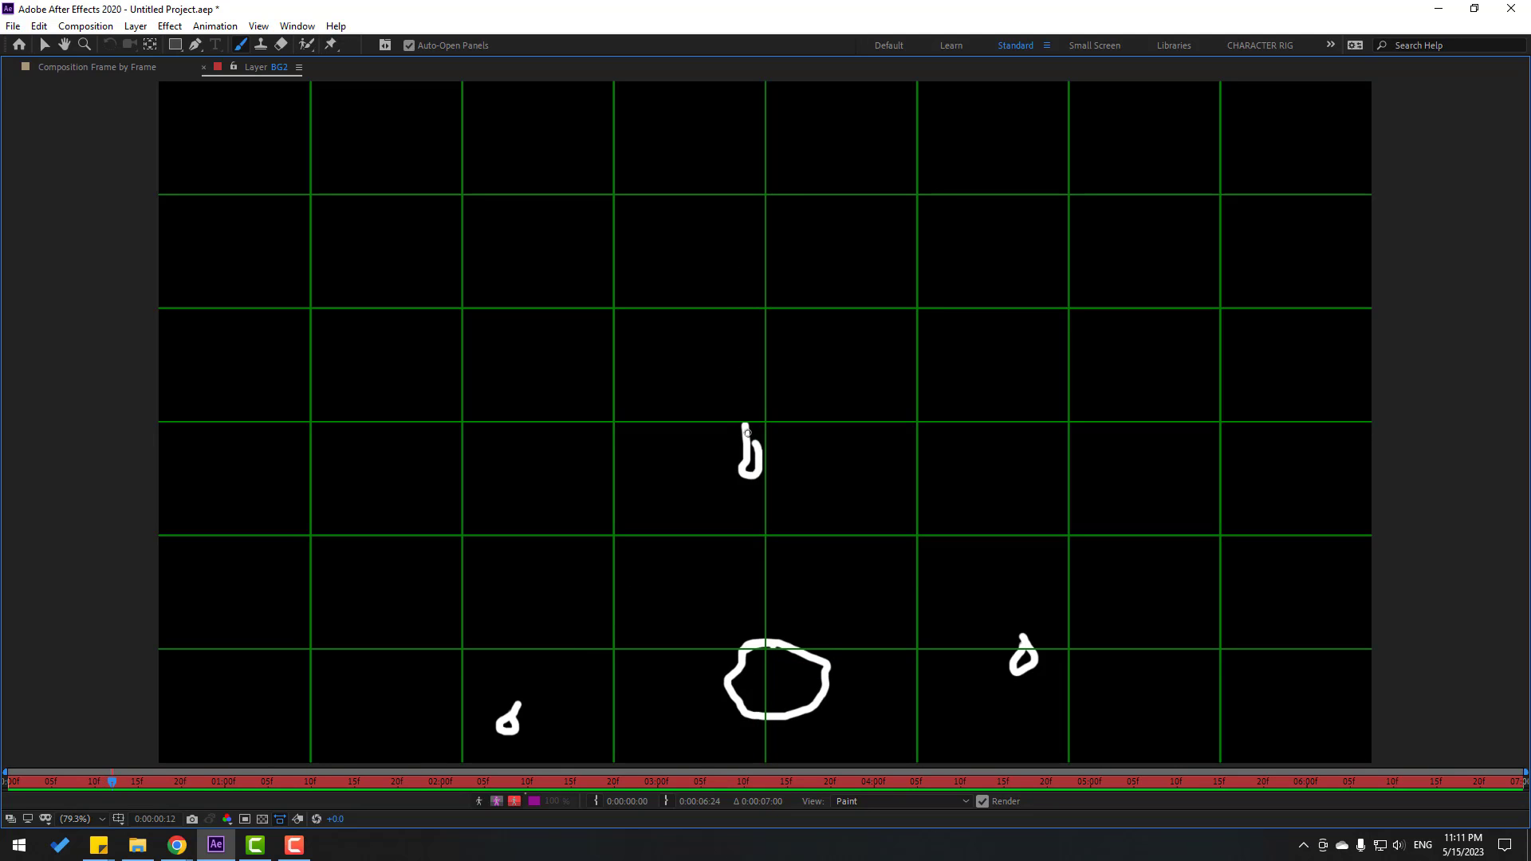
key("Page_Down")
mouse_move(750, 521)
left_mouse_down()
mouse_move(764, 550)
mouse_move(746, 519)
left_mouse_up()
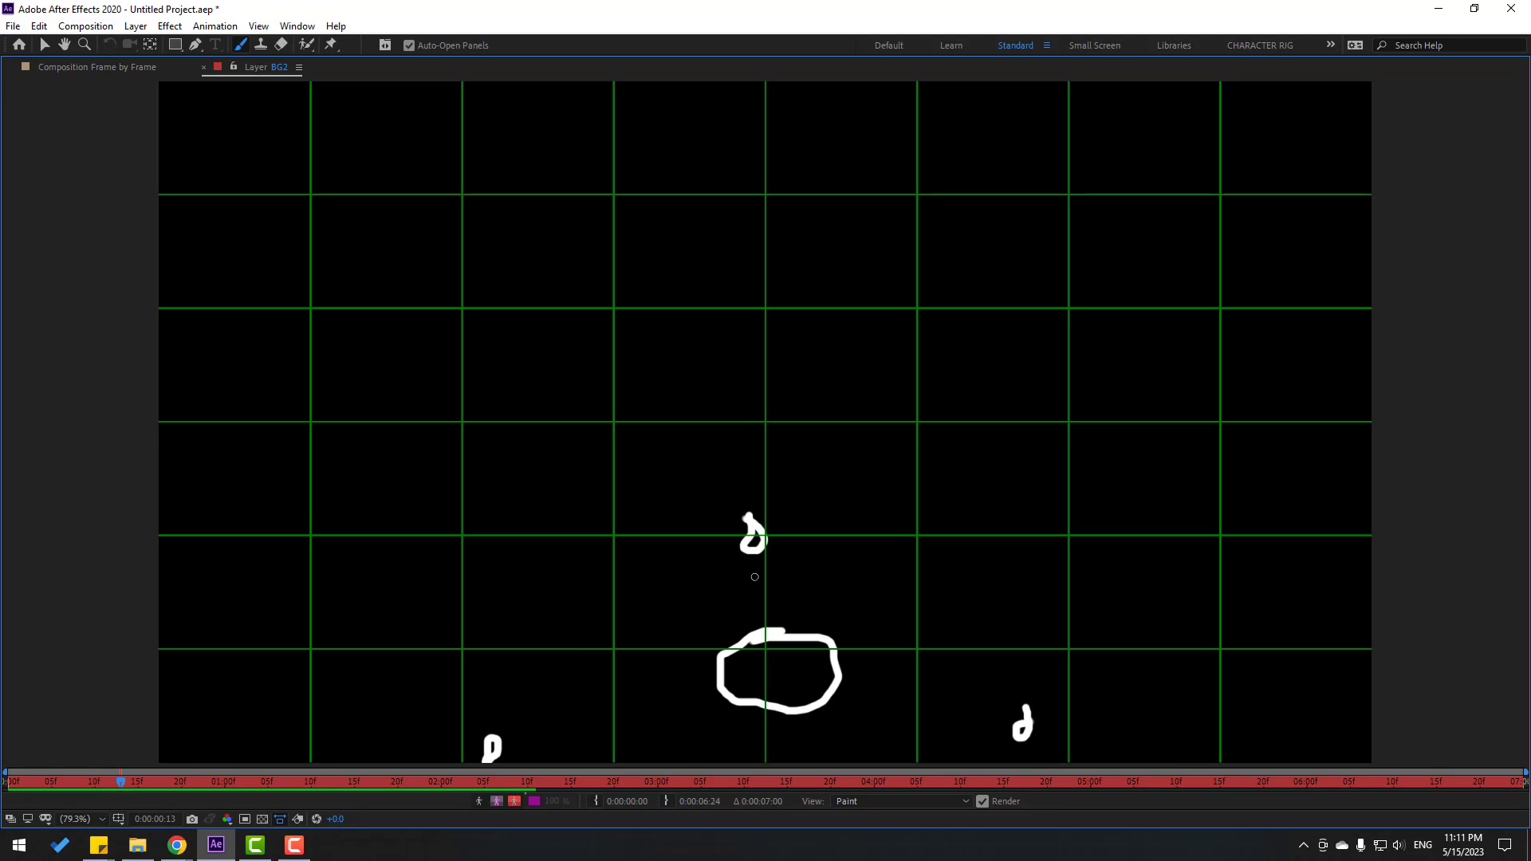
key("Page_Down")
key("Page_Up")
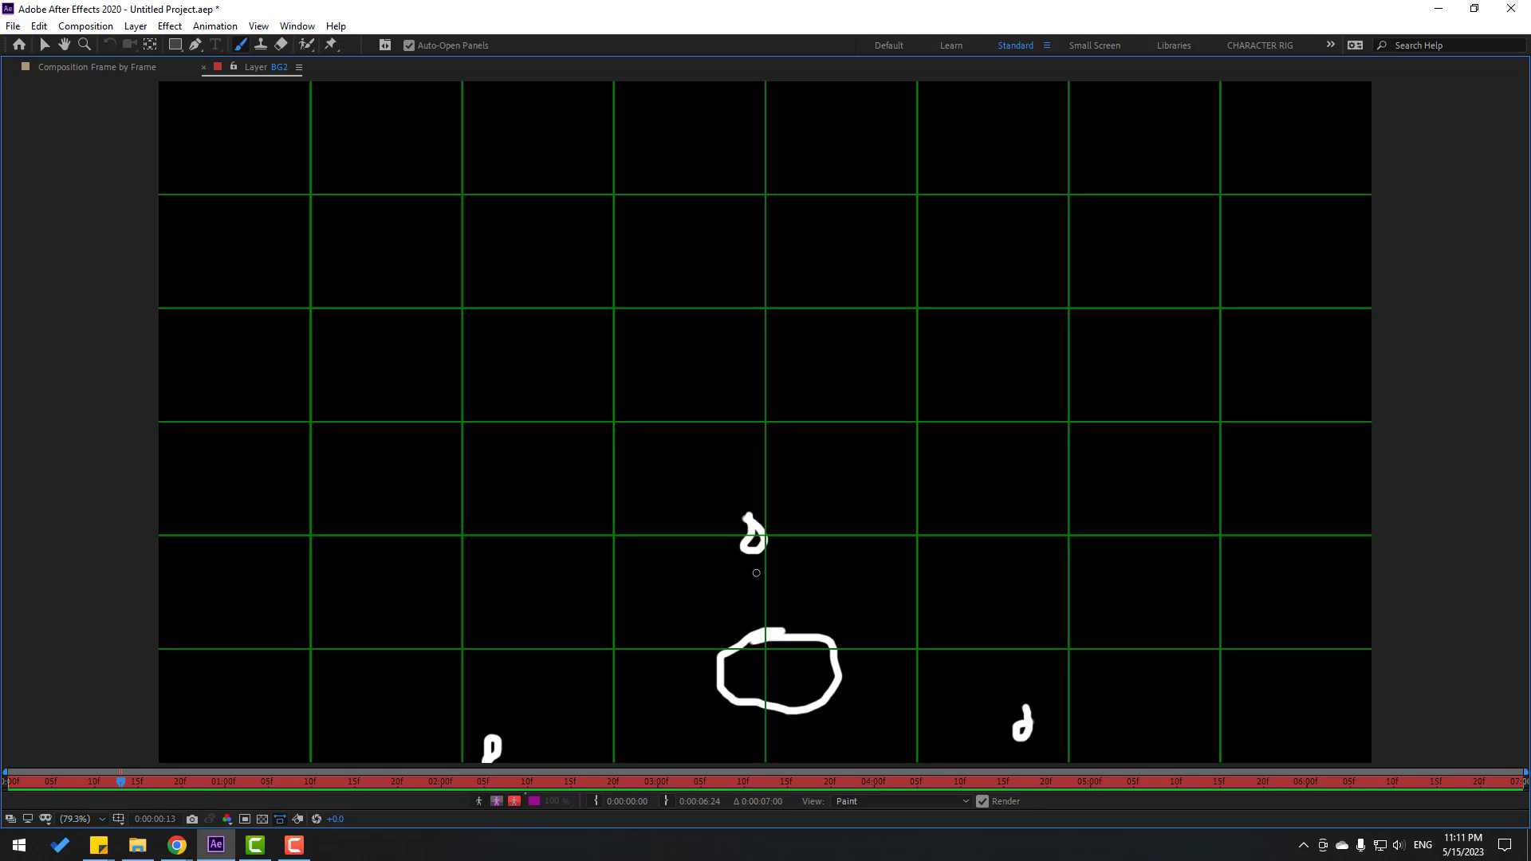
key("Page_Up")
key("Page_Up")
key("Page_Up")
key("Page_Up")
key("Page_Up")
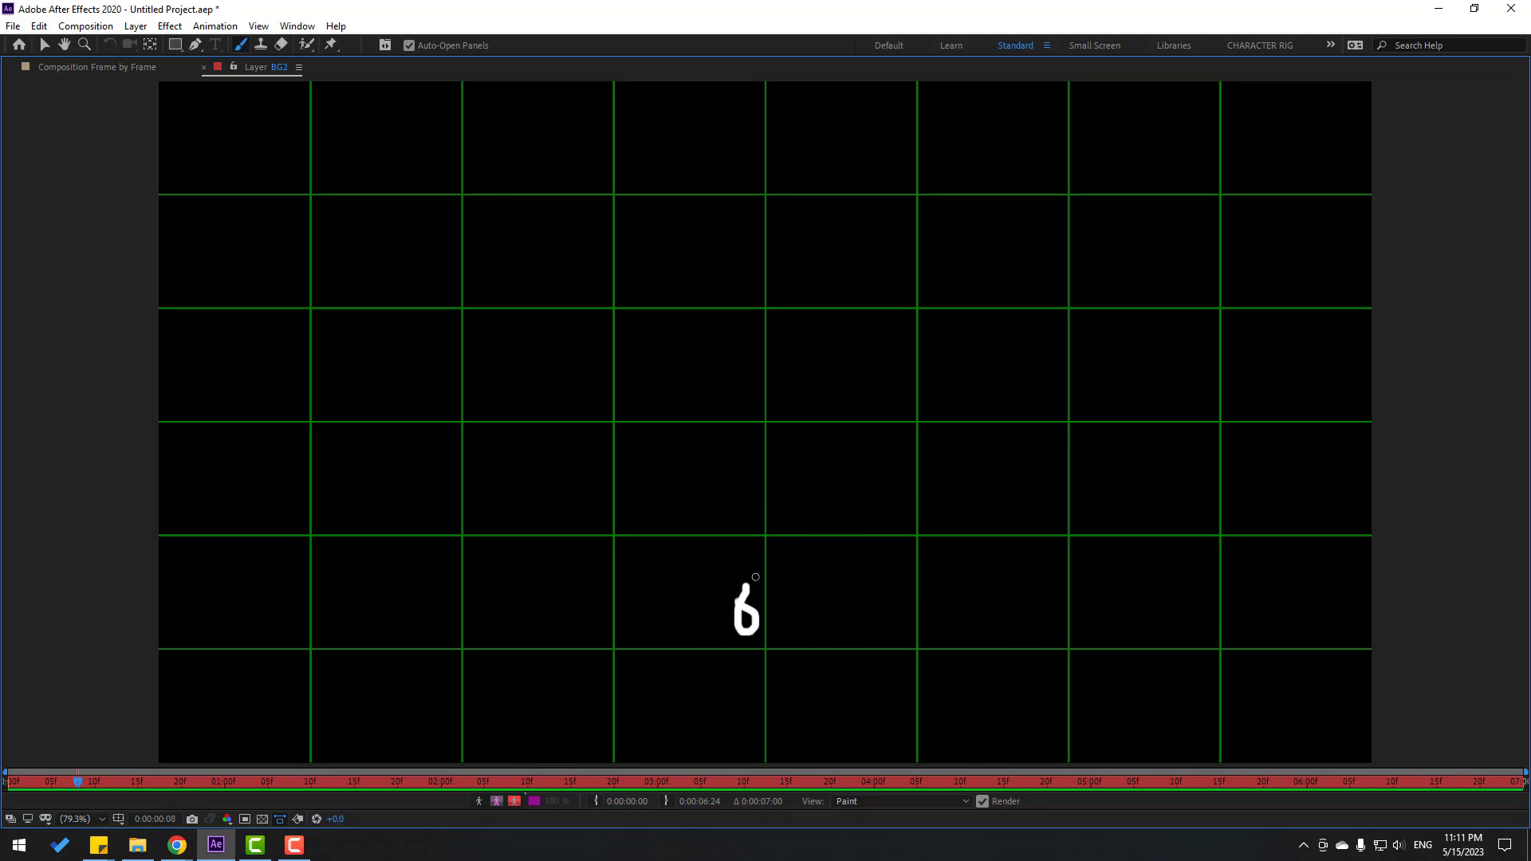
key("Page_Down")
key("Page_Down")
key("Page_Down")
key("Page_Down")
key("Page_Down")
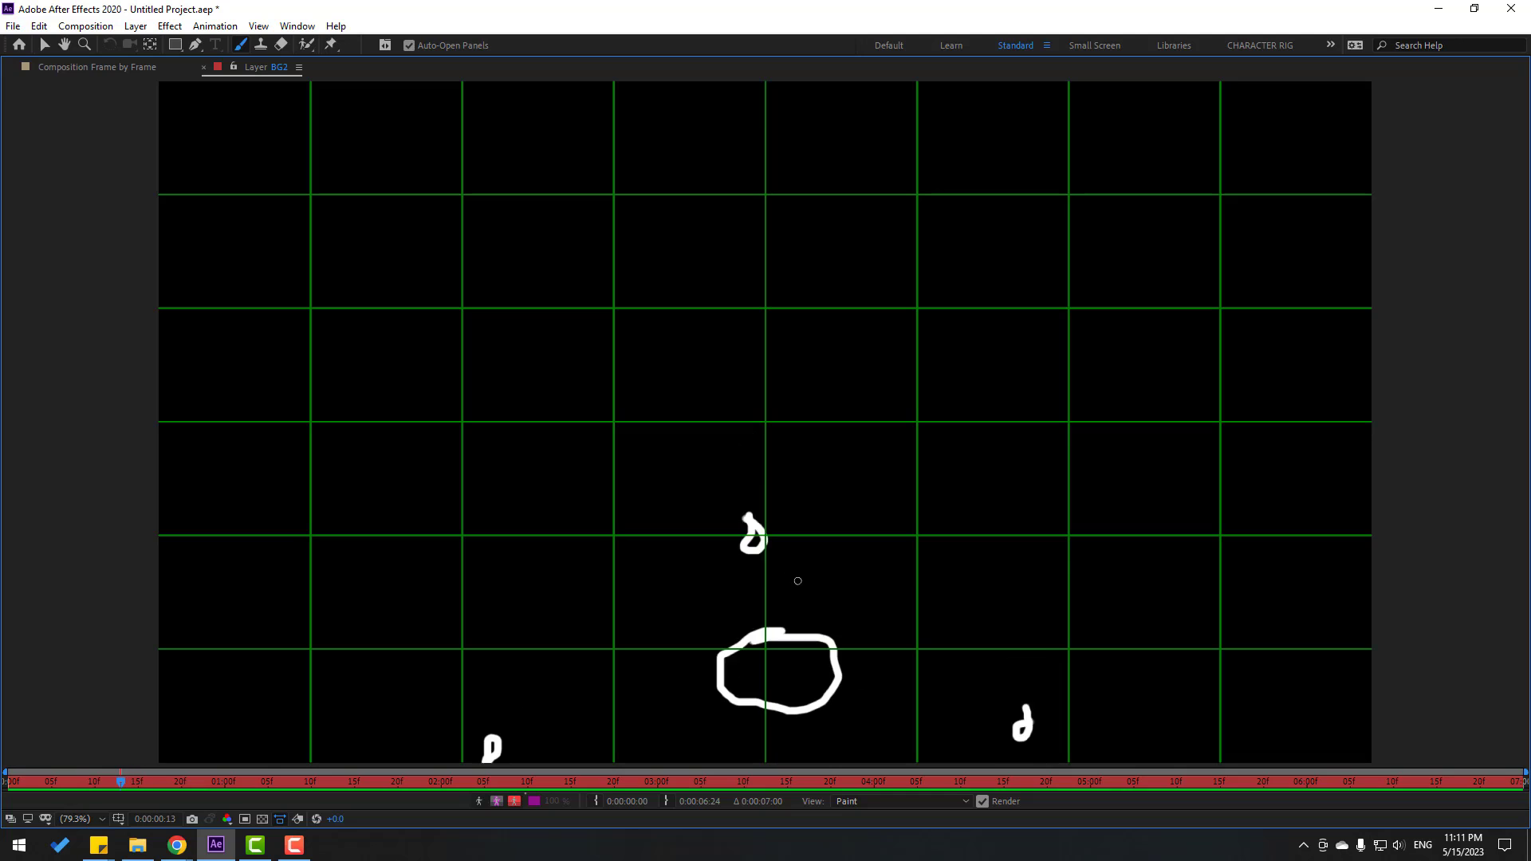
key("Page_Up")
- Paint the reformed ball outline on frame 14 and review the final frames
key("Page_Up")
key("Page_Down")
key("Page_Down")
mouse_move(767, 625)
left_mouse_down()
mouse_move(725, 632)
mouse_move(696, 668)
mouse_move(714, 690)
mouse_move(790, 689)
mouse_move(827, 656)
mouse_move(775, 623)
mouse_move(728, 625)
mouse_move(759, 658)
left_mouse_up()
key("Page_Up")
key("Page_Down")
key("Page_Up")
key("Page_Down")
key("Page_Down")
key("Page_Up")
key("Page_Up")
key("Page_Down")
key("Page_Down")
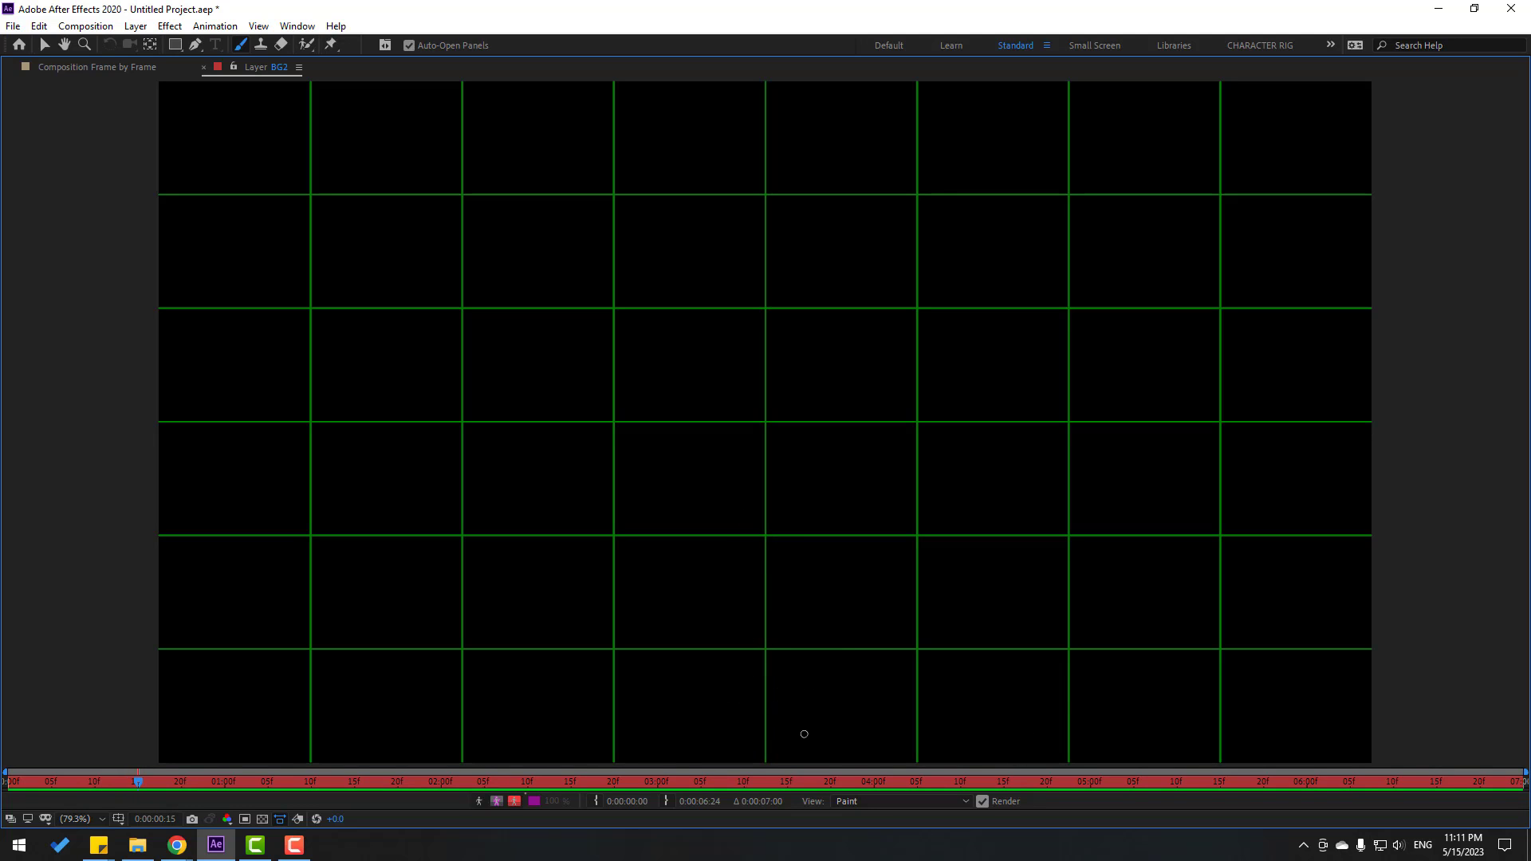
- Trim BG2's end to the current frame, restore the normal panel layout, and pick the Selection tool
left_click(667, 801)
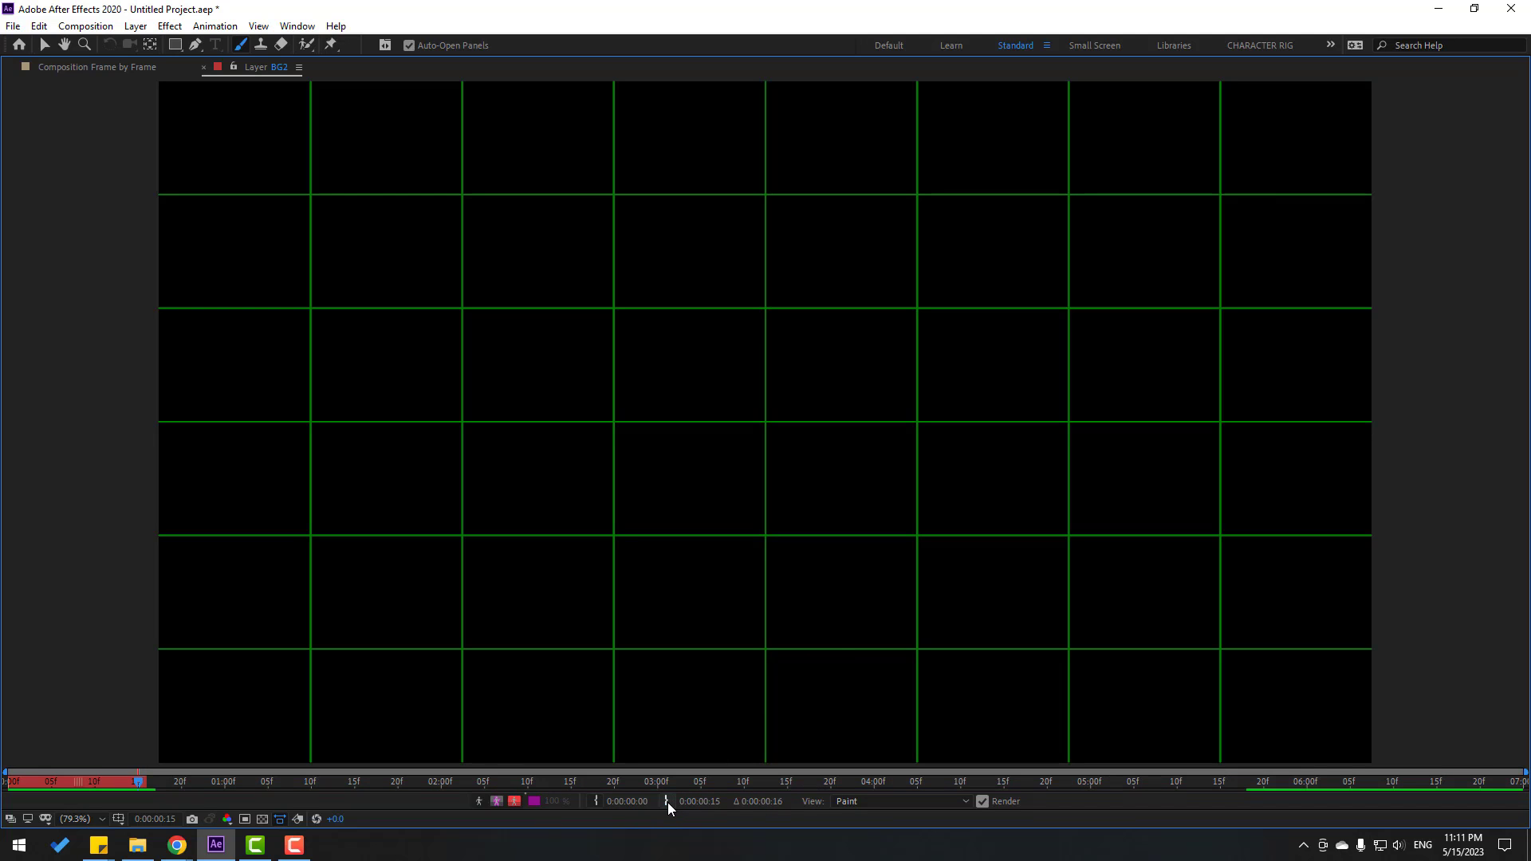
key("grave")
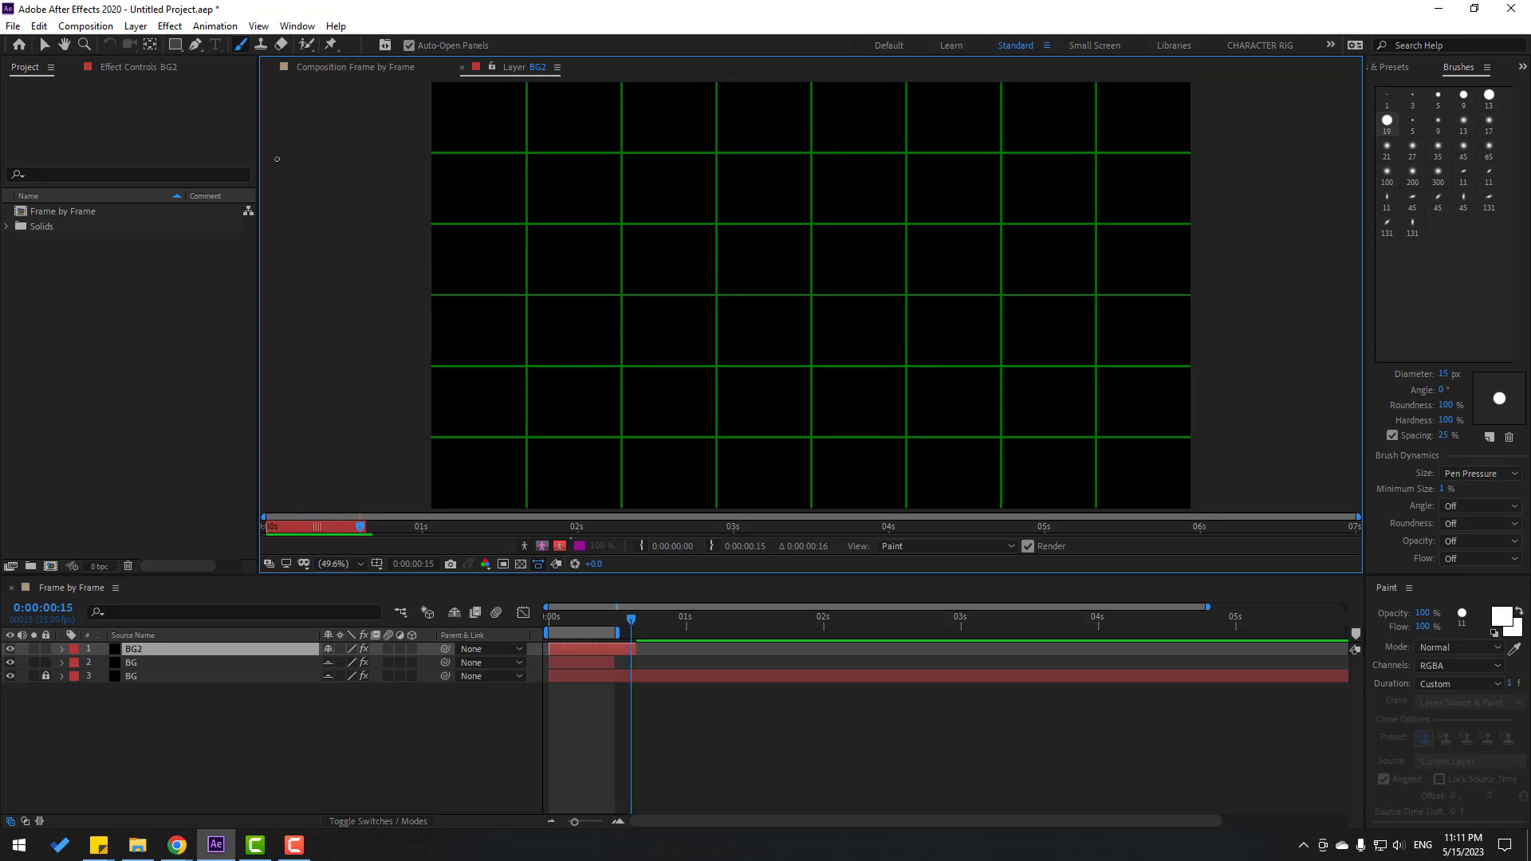
left_click(45, 45)
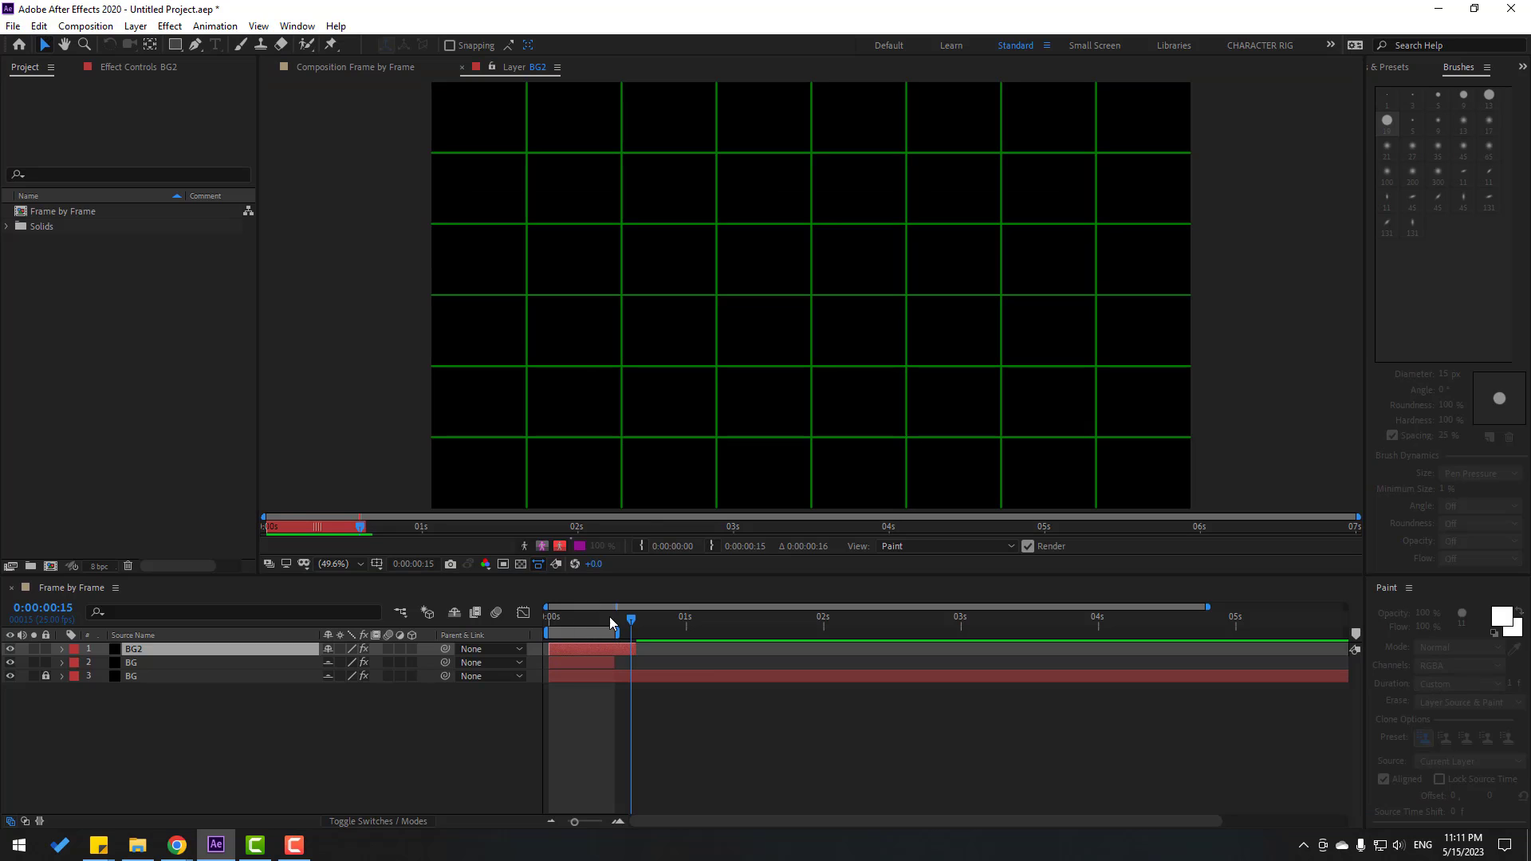
- Extend the work area to frame 15 and preview the full composition at 50% zoom
left_click_drag(621, 634, 640, 630)
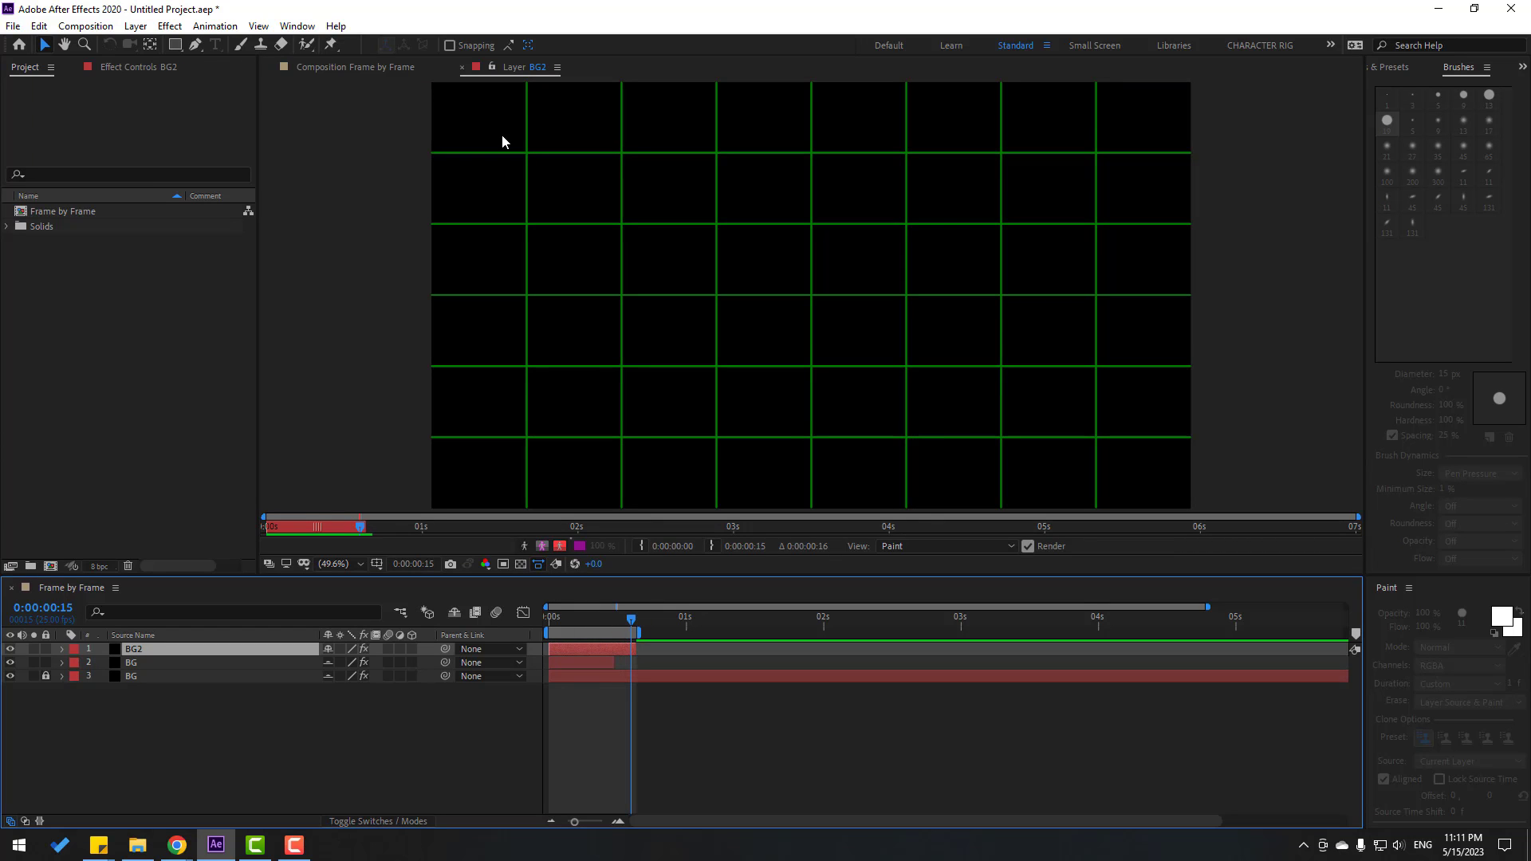
left_click(356, 70)
key("space")
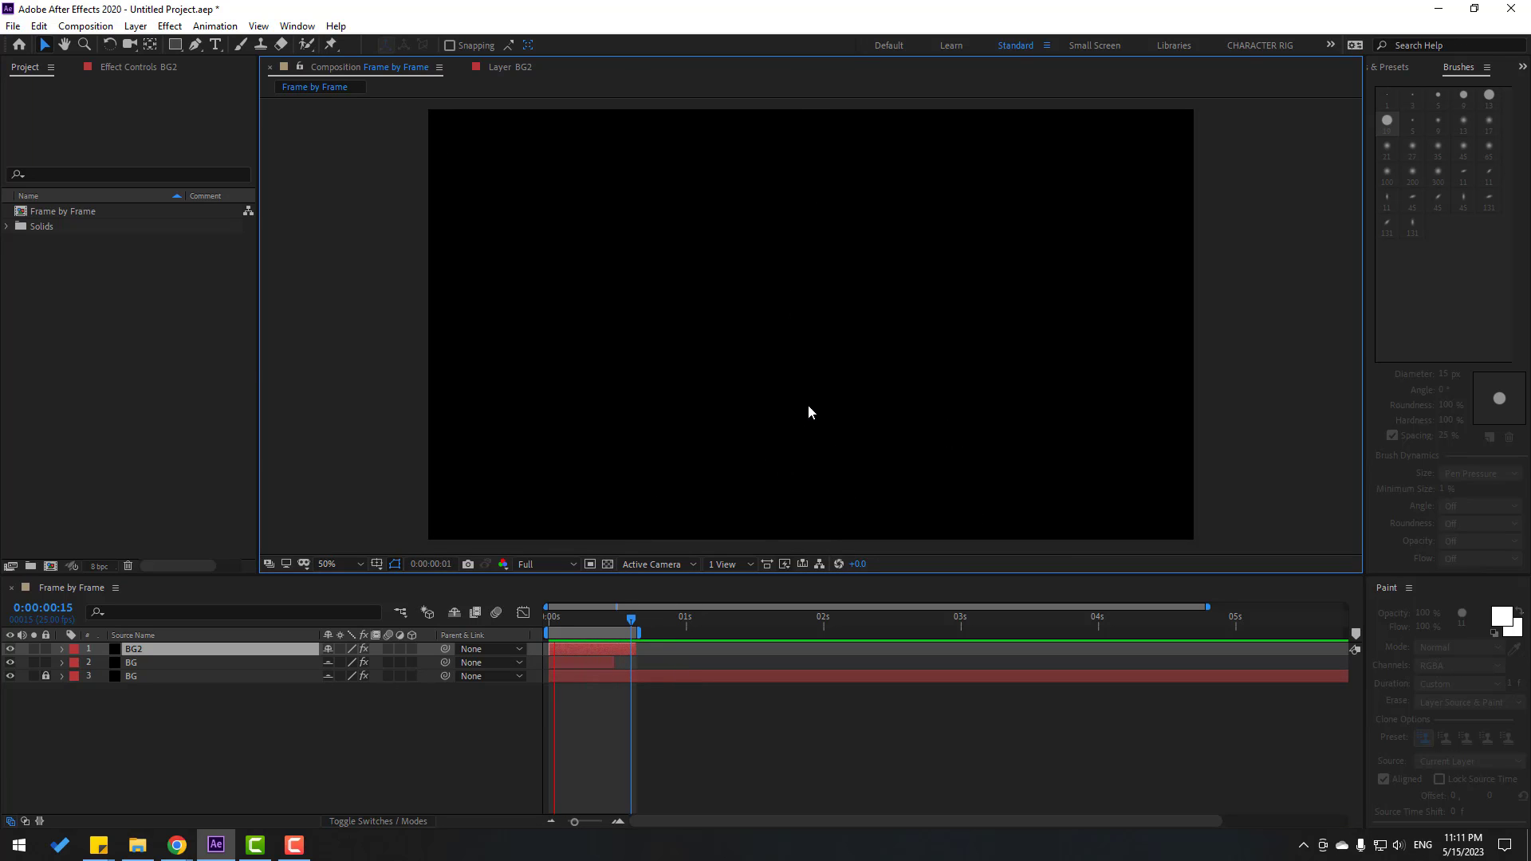
key("comma")
key("comma")
key("comma")
key("comma")
key("period")
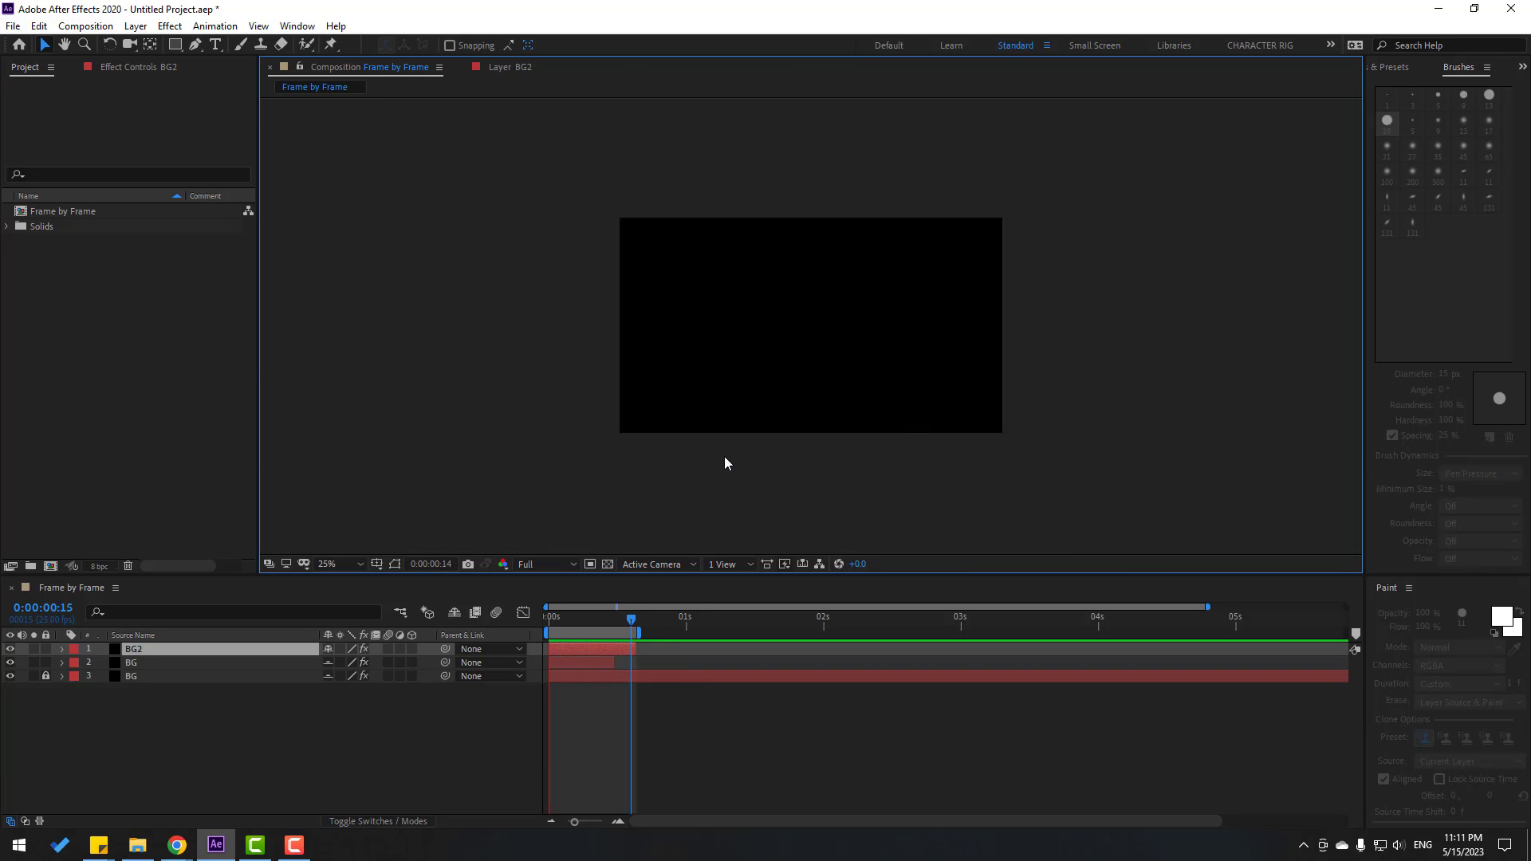
key("period")
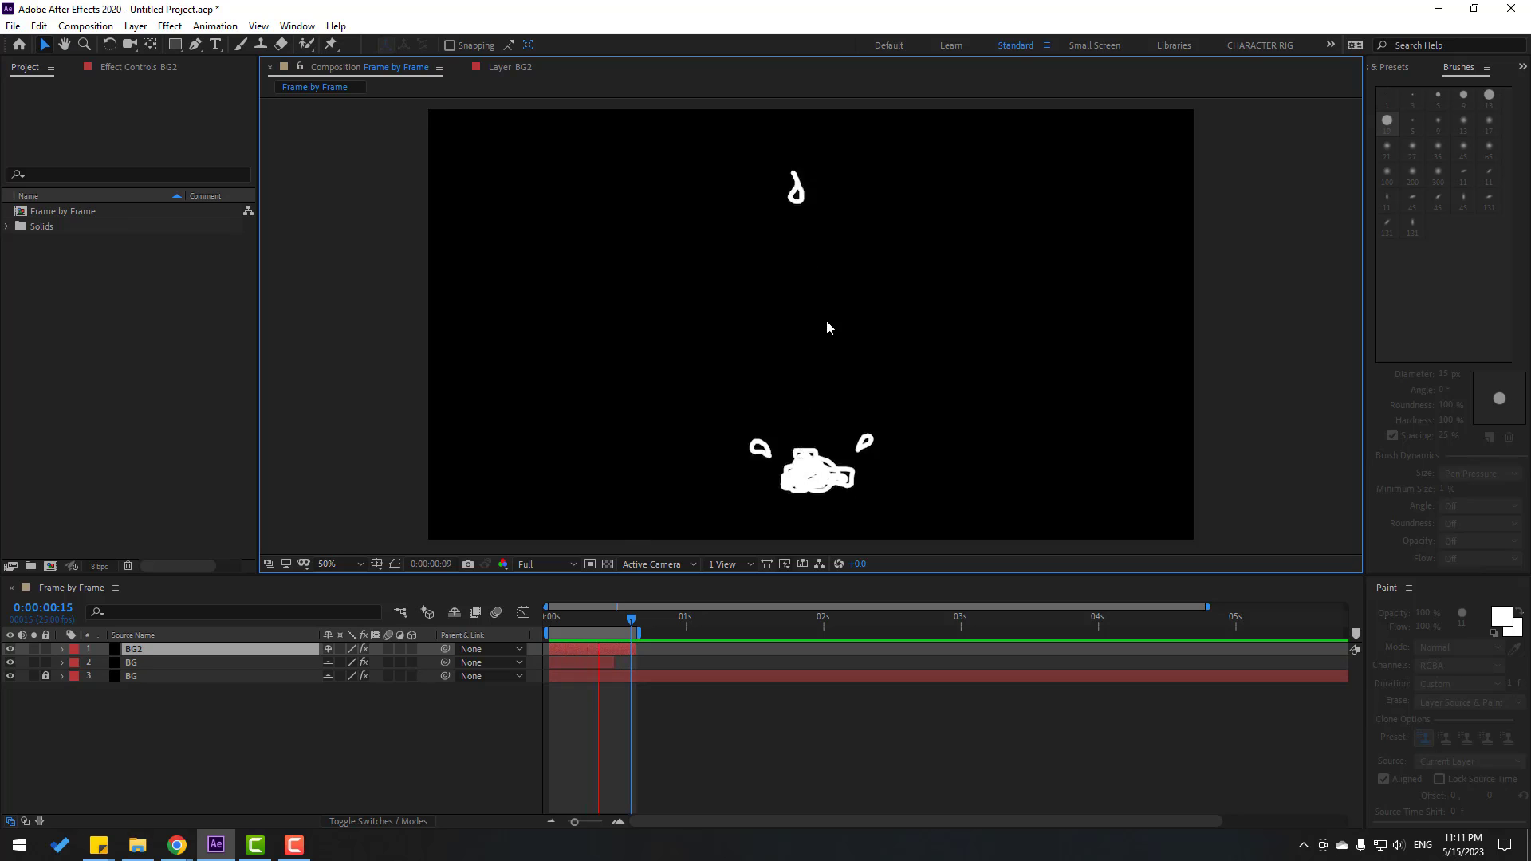
- Delete the Paint effect from the BG layer and preview from frame 2
left_click(133, 651)
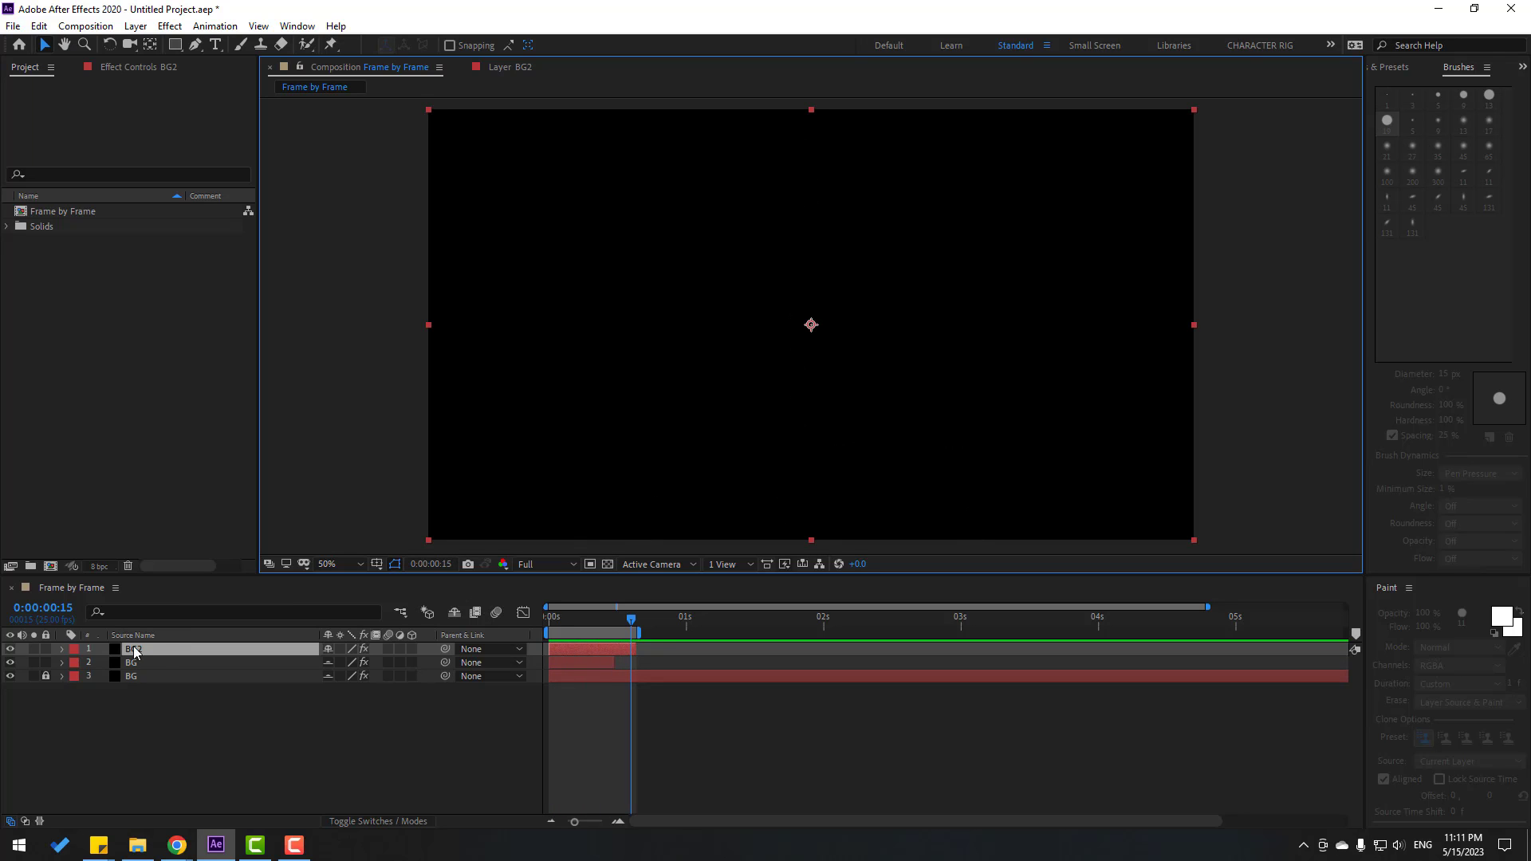
left_click(138, 664)
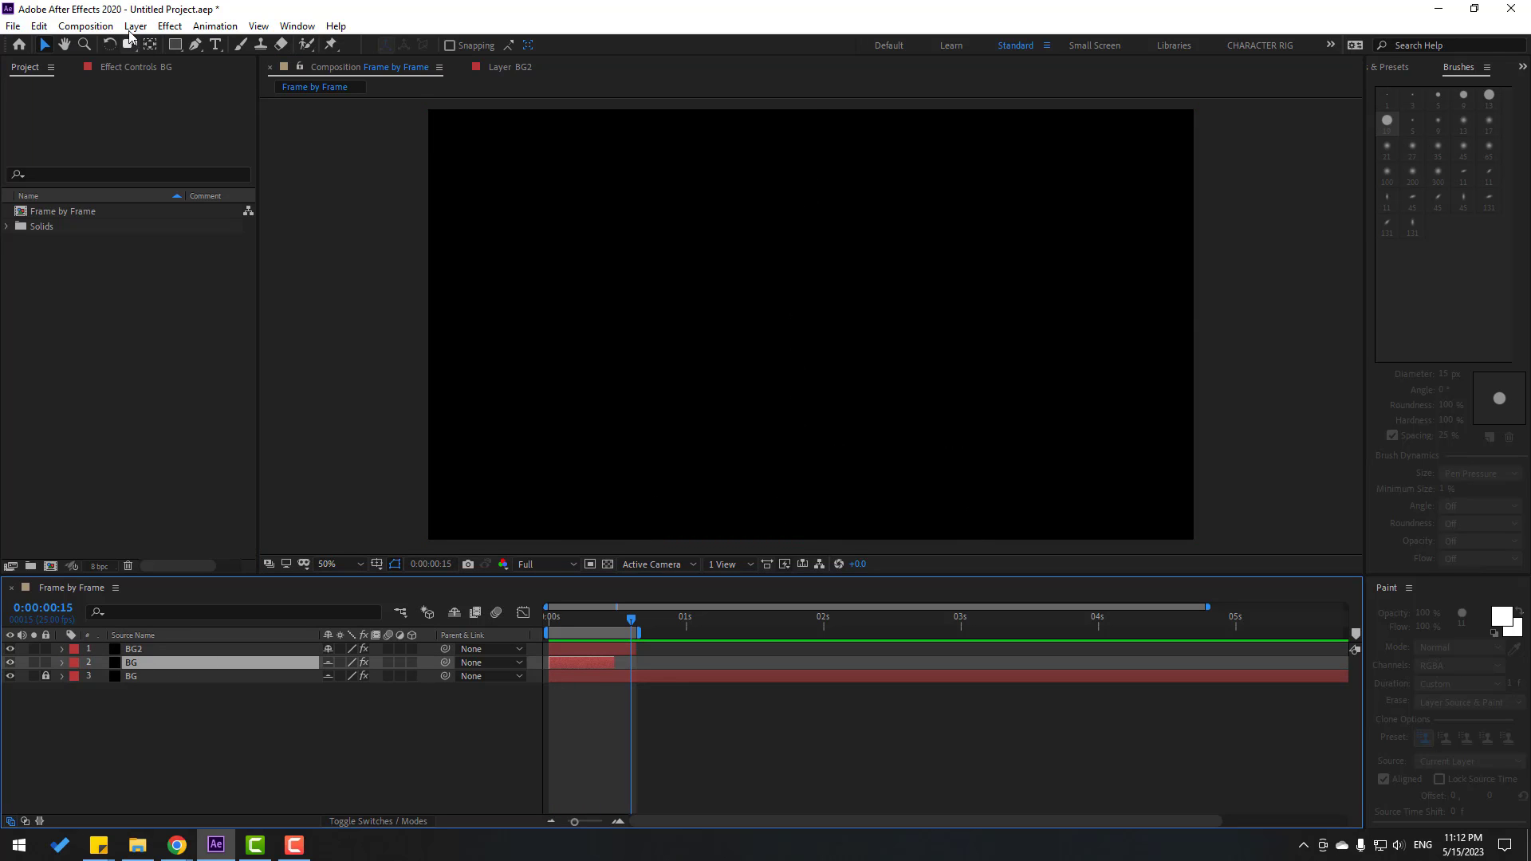
left_click(123, 69)
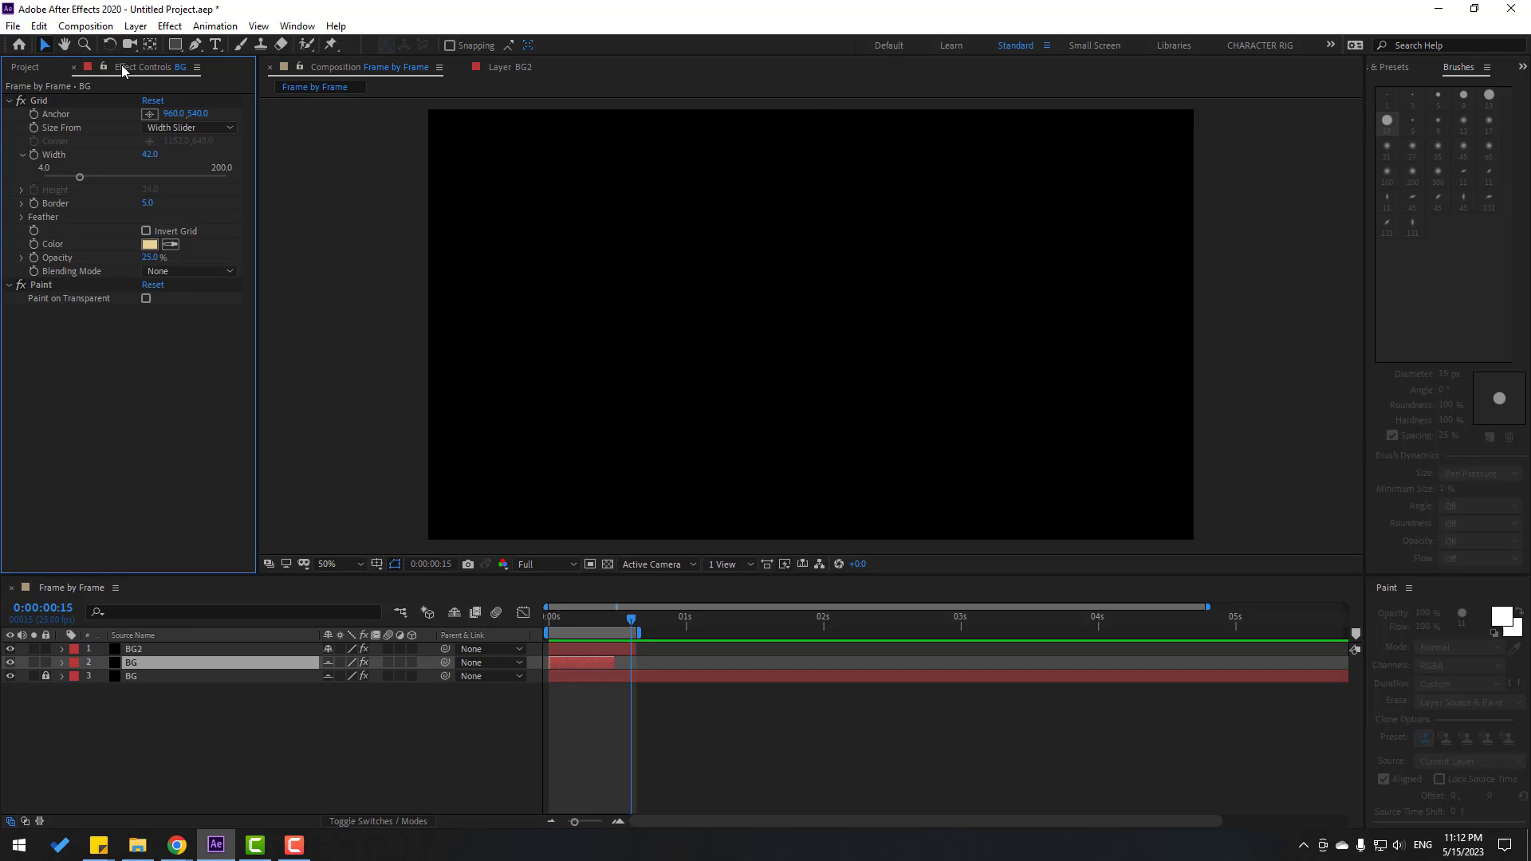
left_click(43, 285)
key("Delete")
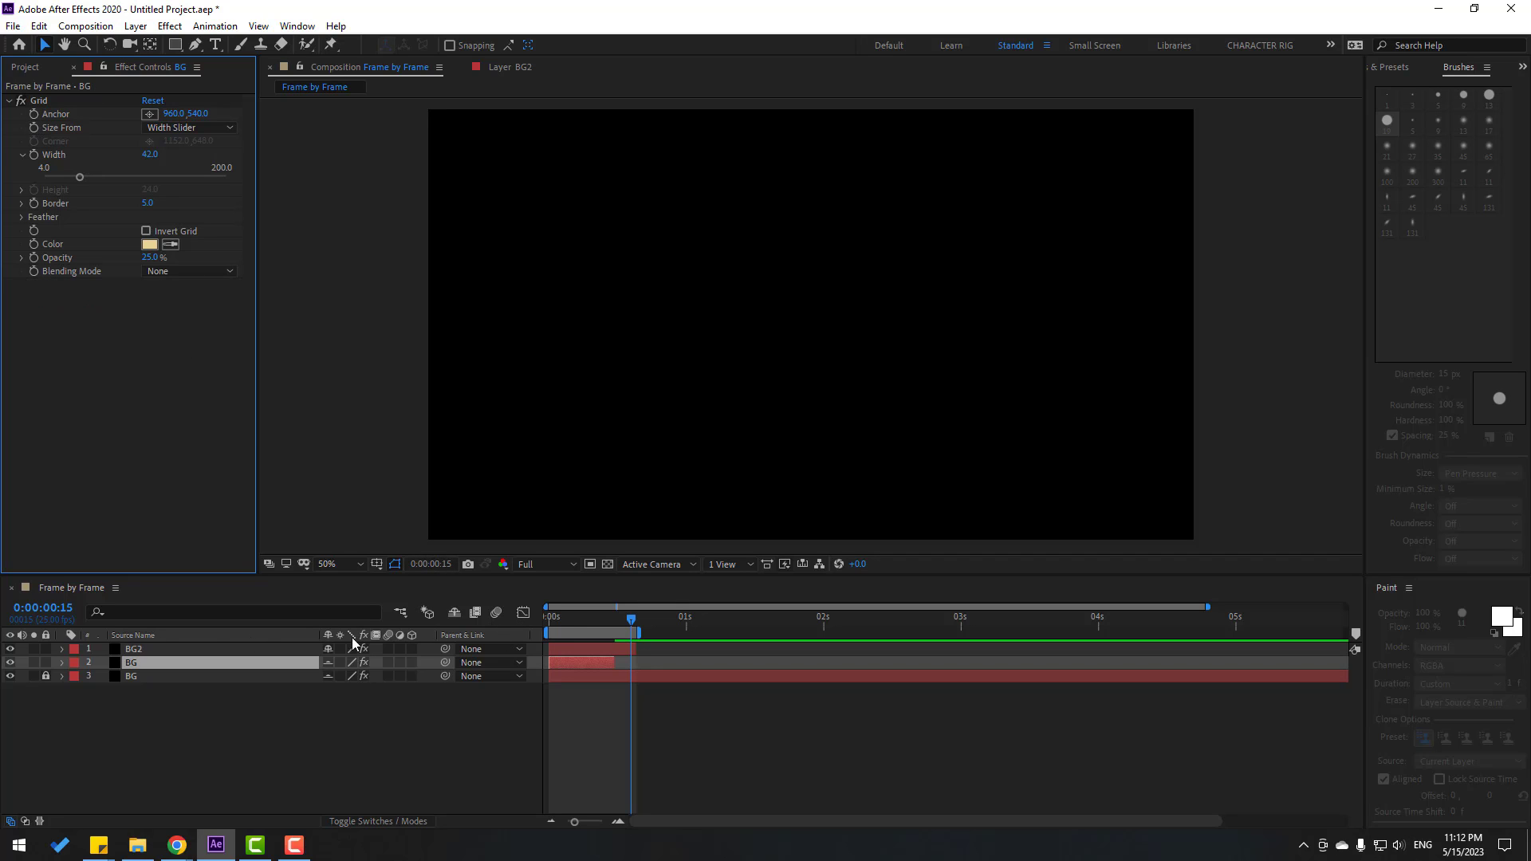
left_click(558, 621)
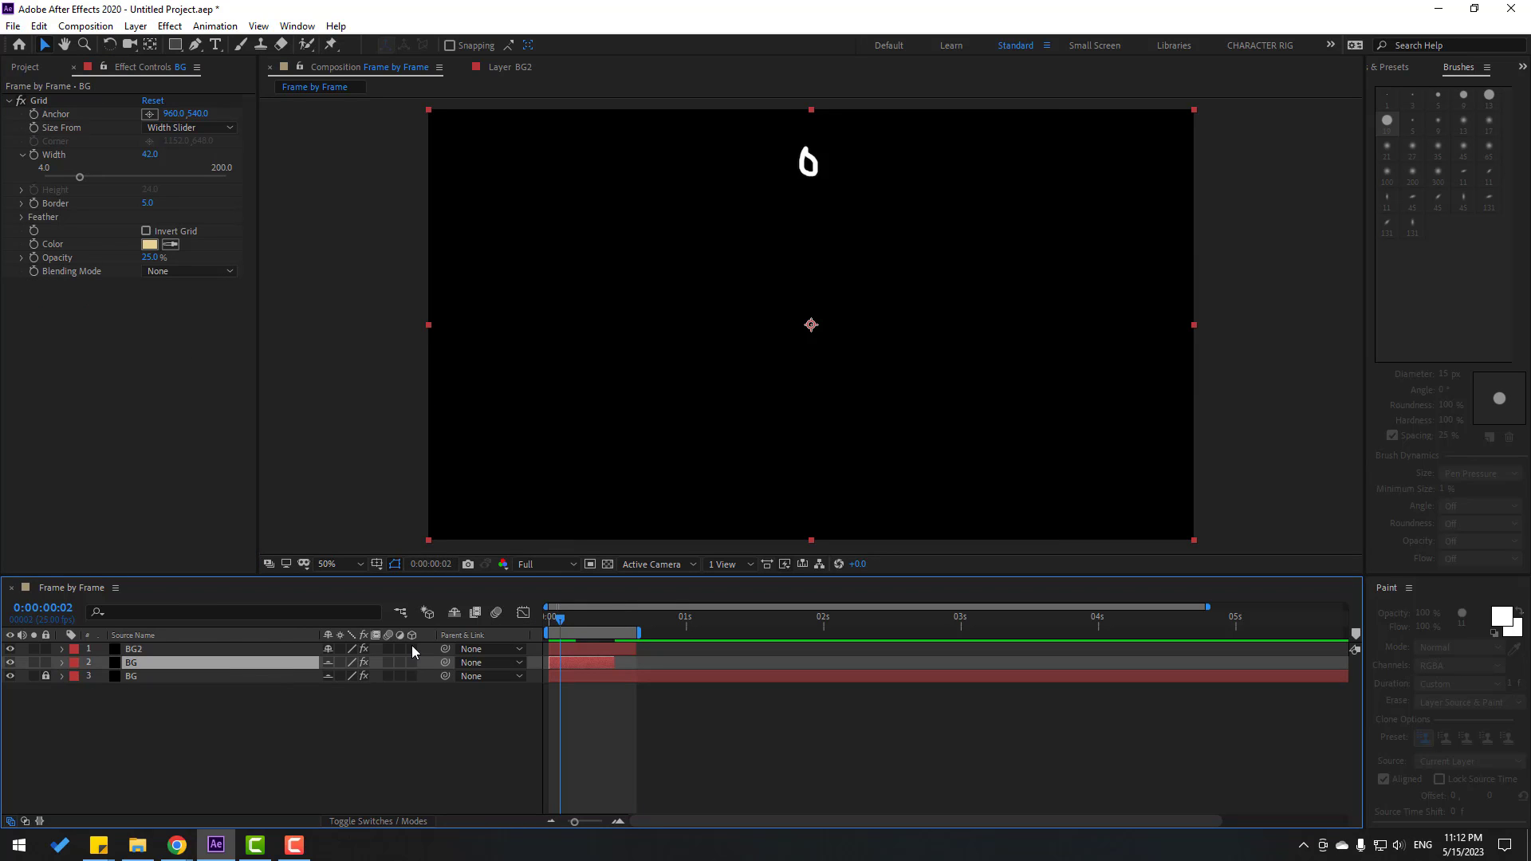
key("space")
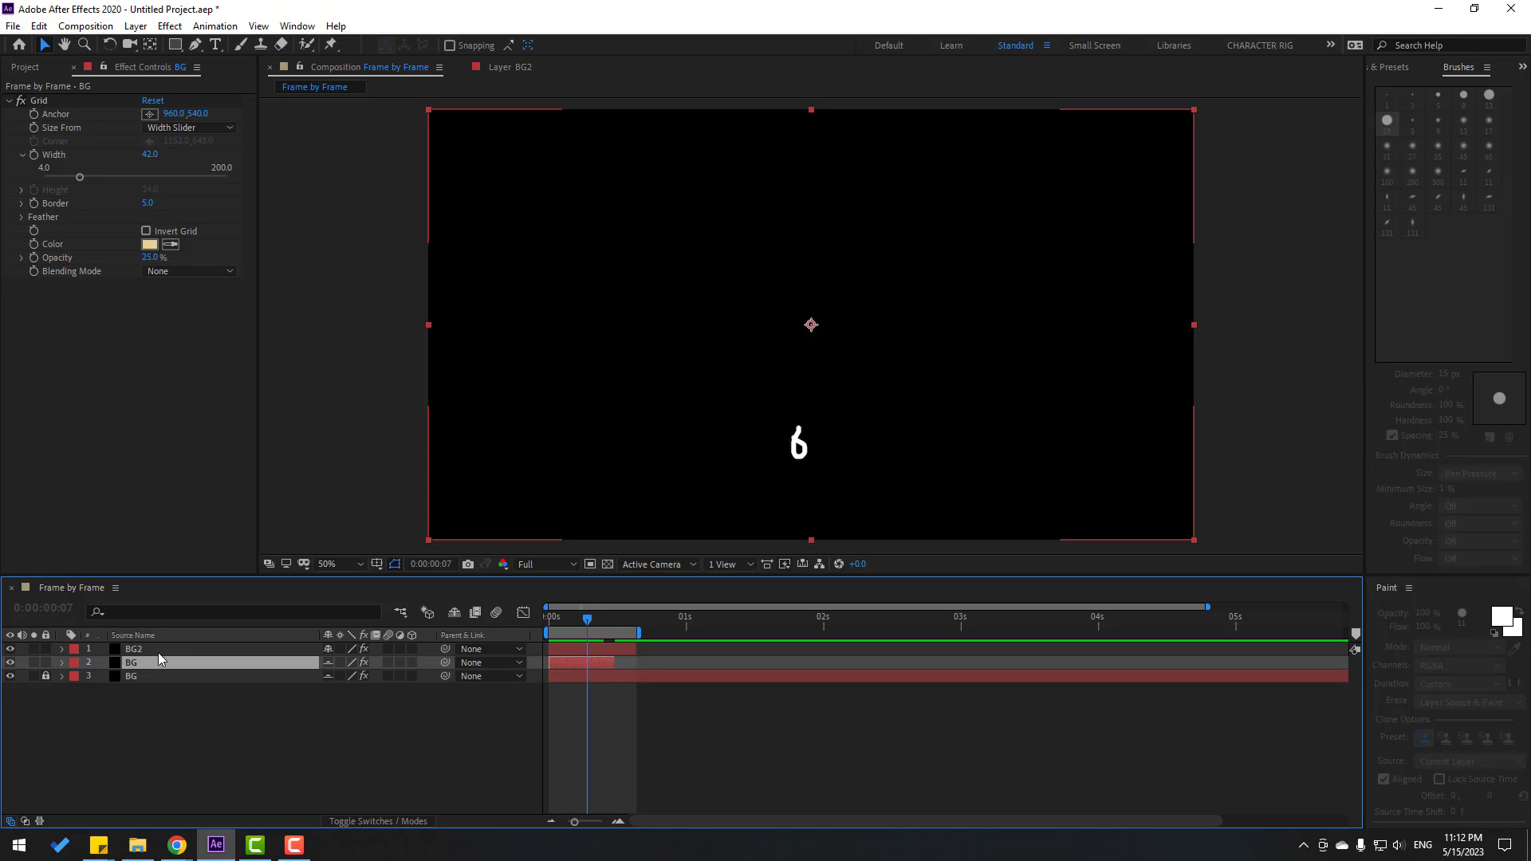
- Set BG2's blending mode to Add and scrub the early frames, stopping at frame 1
left_click(140, 653)
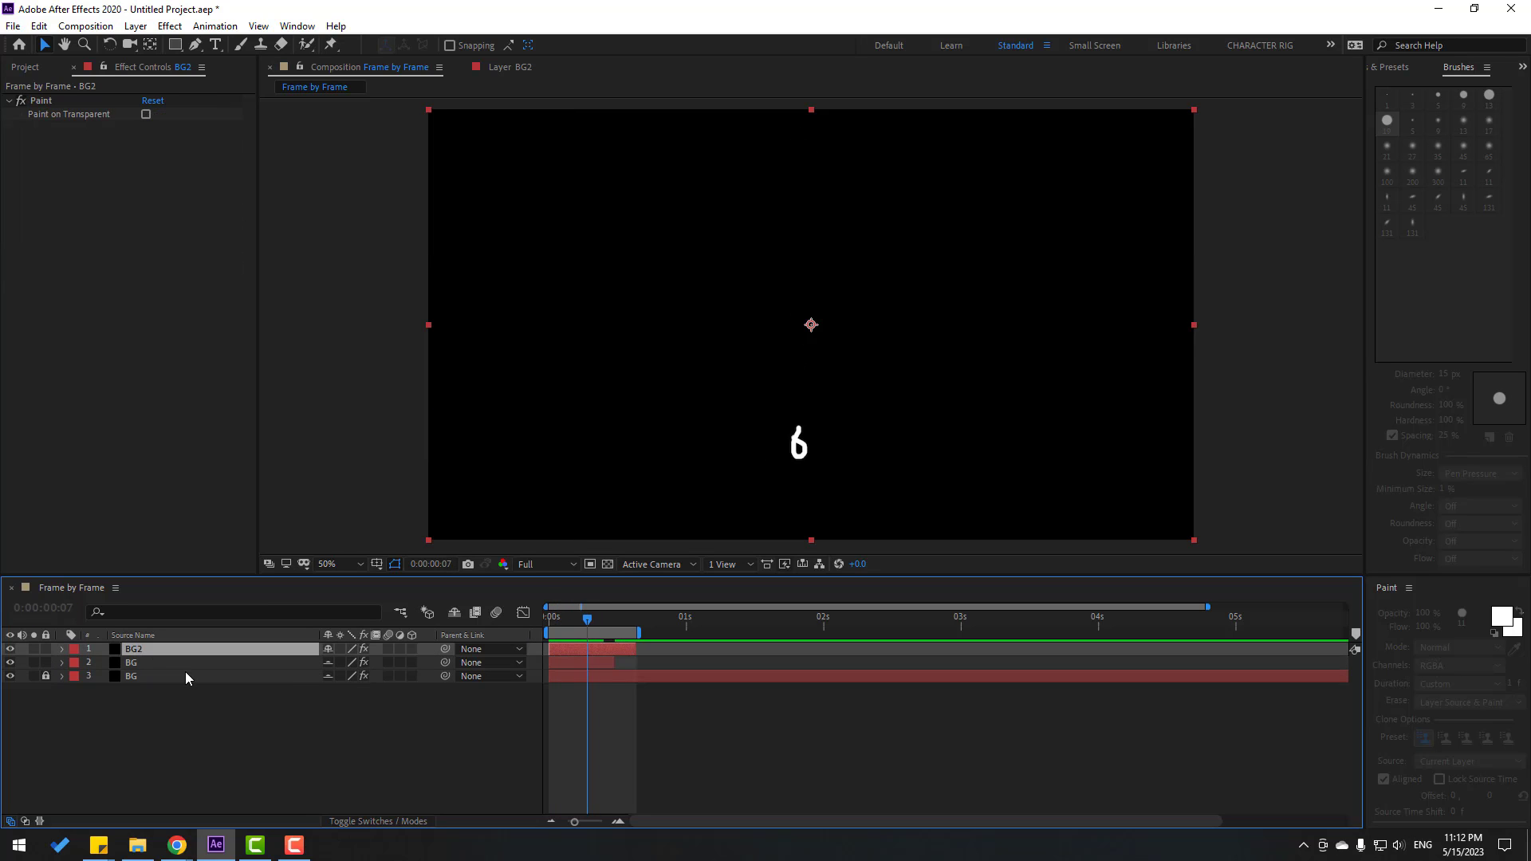
left_click(374, 821)
left_click(378, 655)
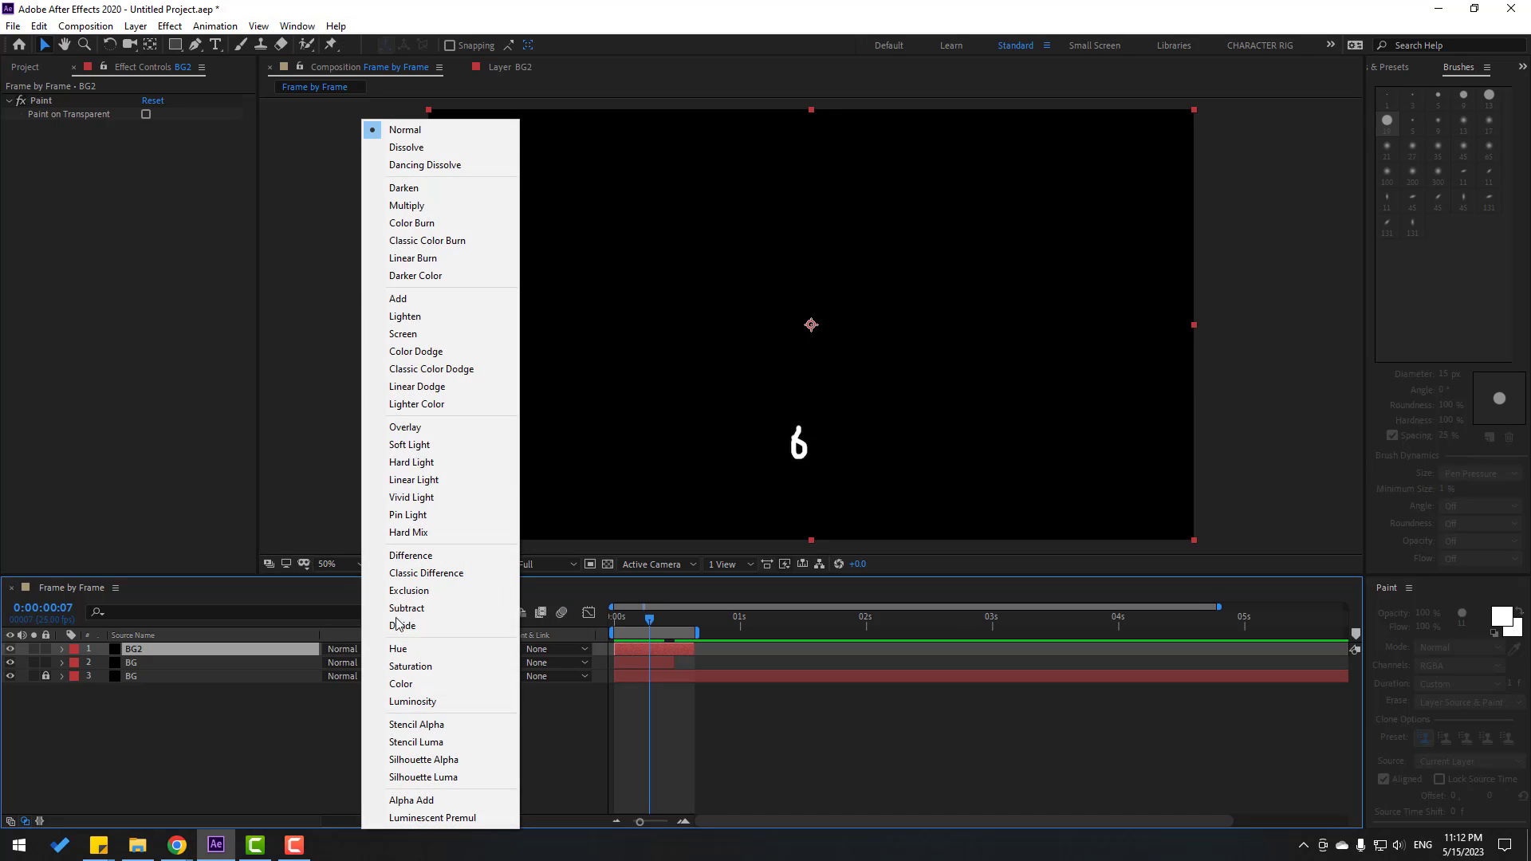
left_click(419, 300)
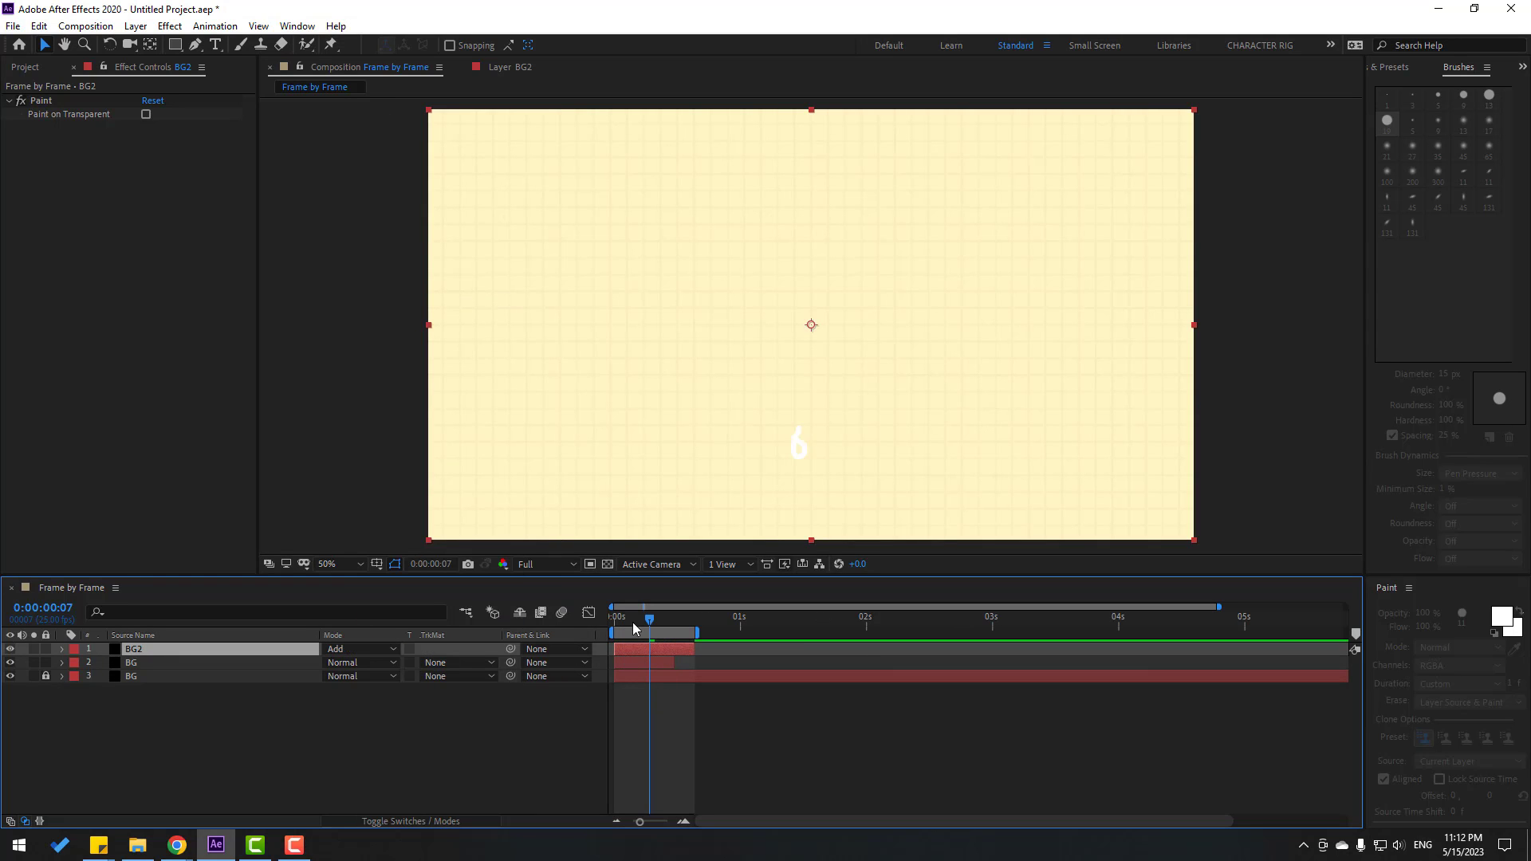
mouse_move(649, 619)
left_mouse_down()
mouse_move(615, 620)
mouse_move(655, 623)
left_mouse_up()
key("Page_Up")
key("Page_Up")
key("Page_Up")
key("Page_Up")
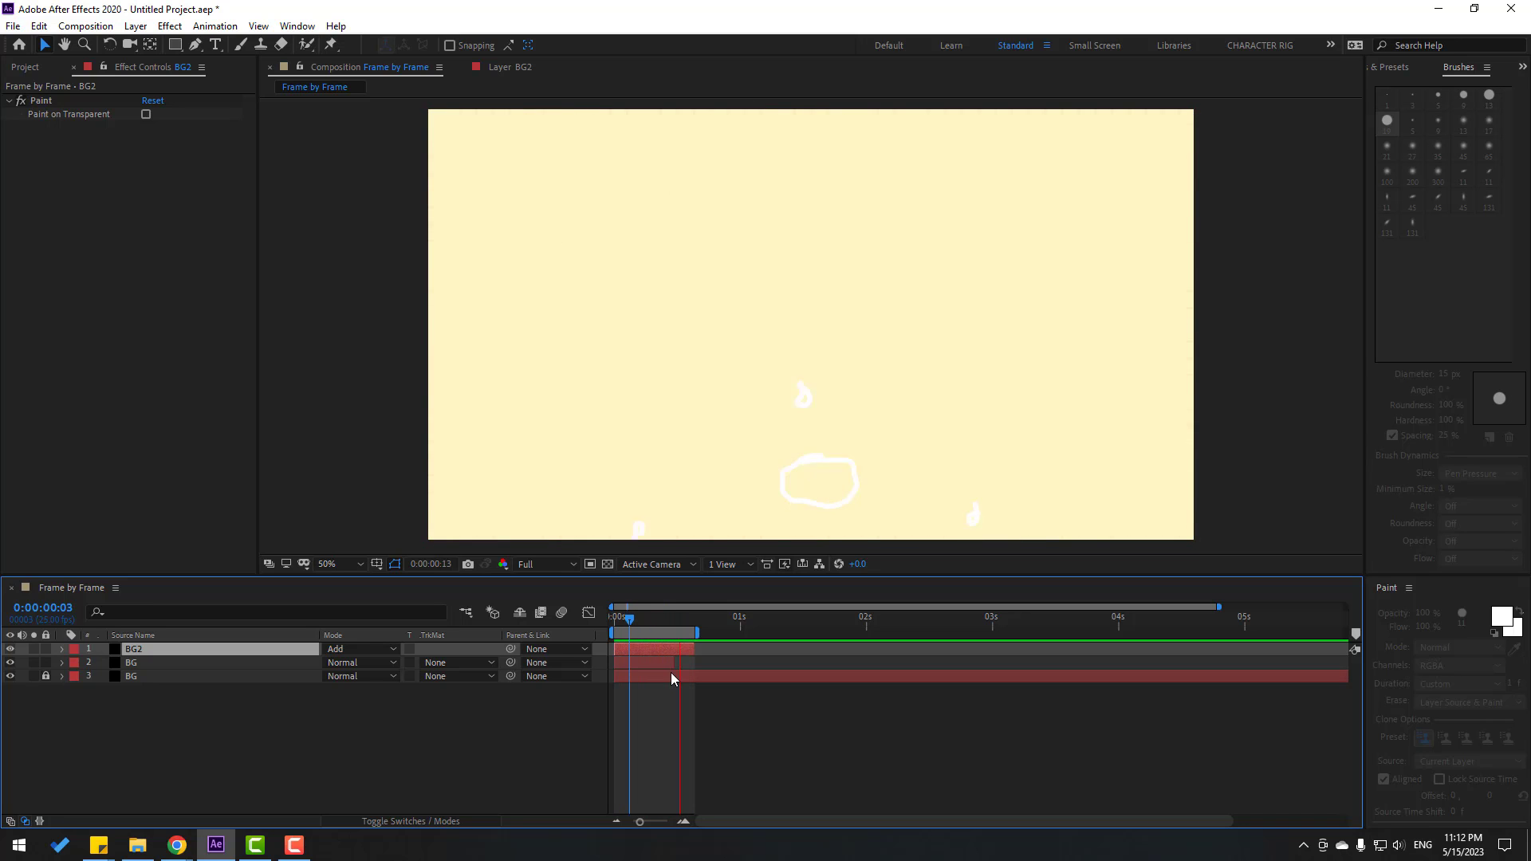
left_click(79, 680)
- Delete all three layers, add a new solid named BG, and open it in the Layer panel
key("ctrl+a")
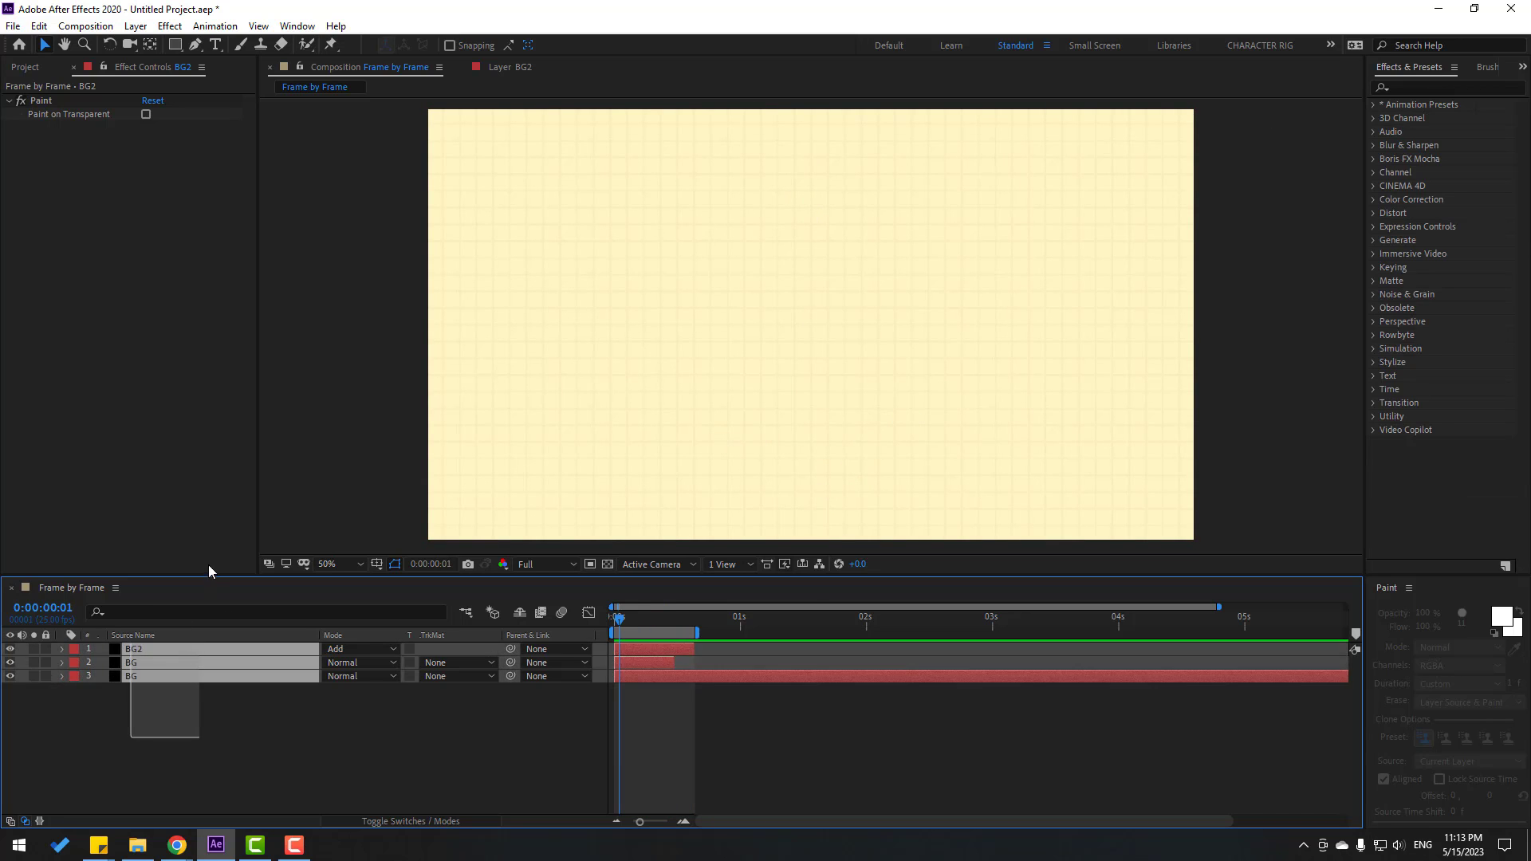
key("Delete")
right_click(155, 727)
mouse_move(299, 555)
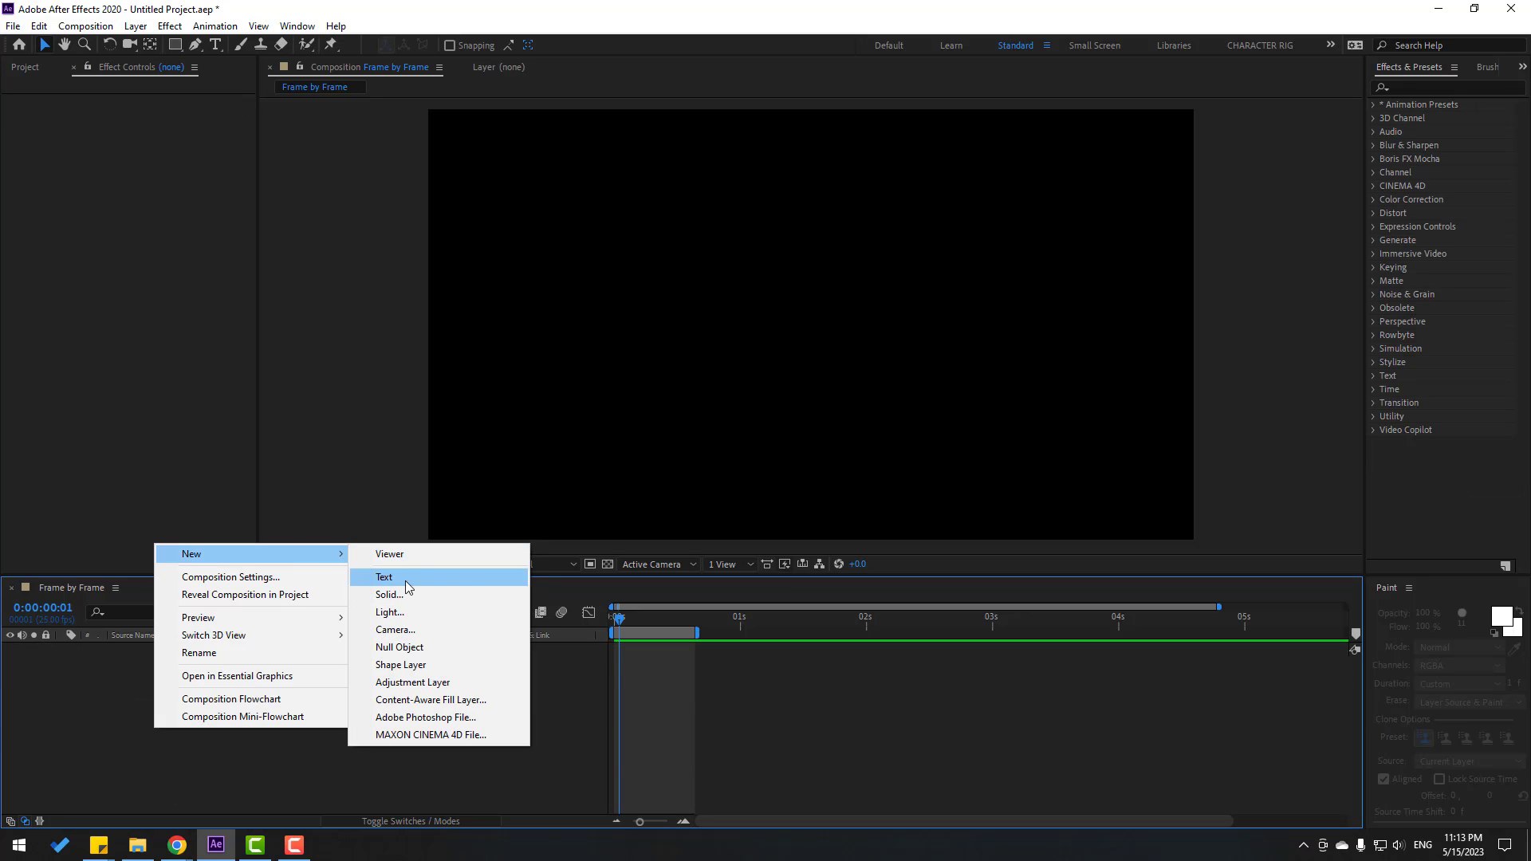
left_click(382, 593)
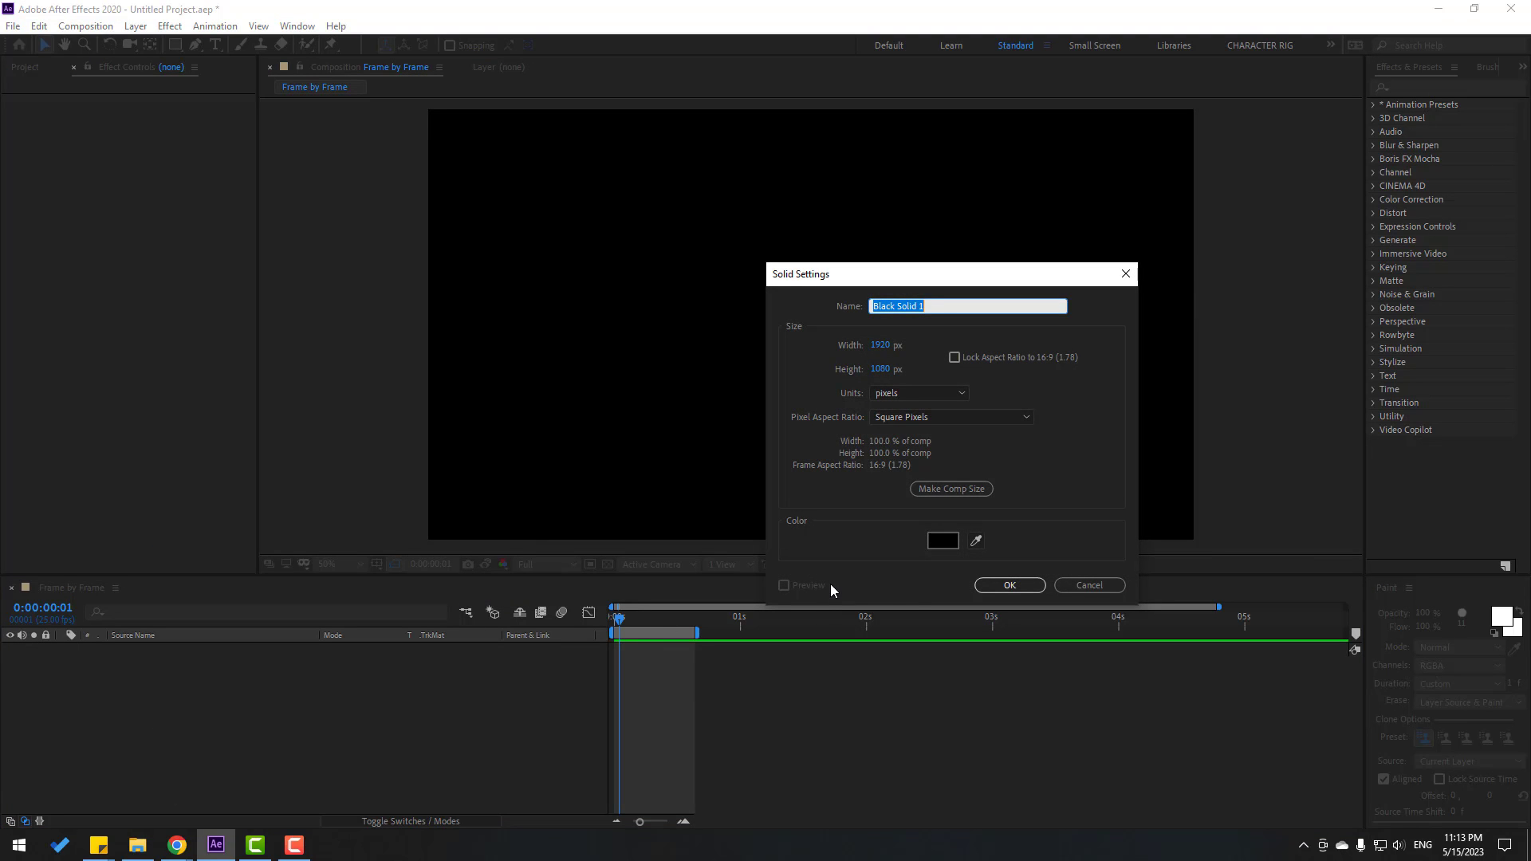
type("BG")
left_click(1009, 586)
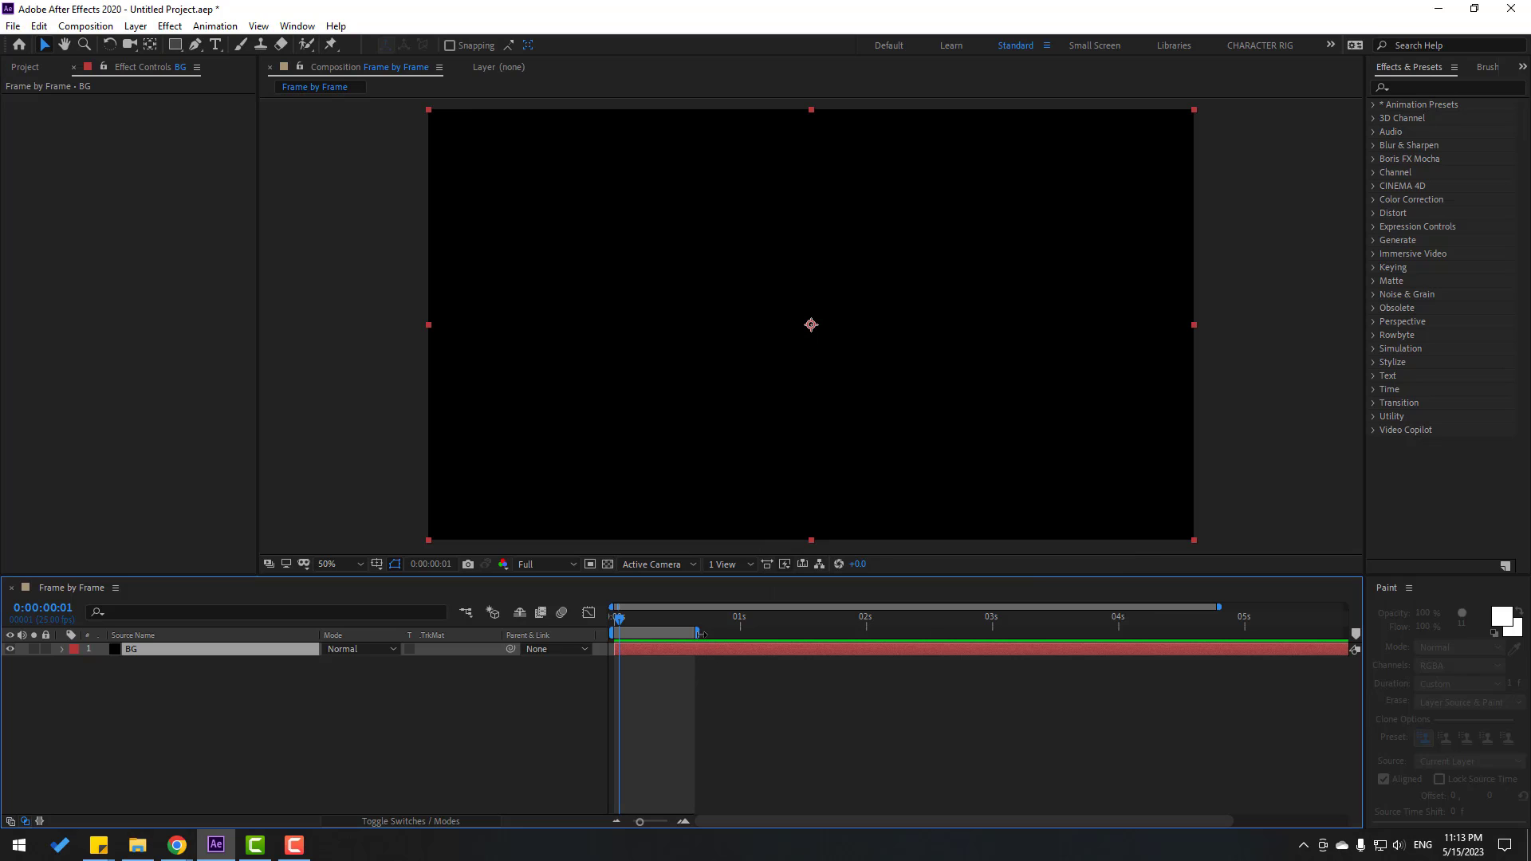
double_click(131, 653)
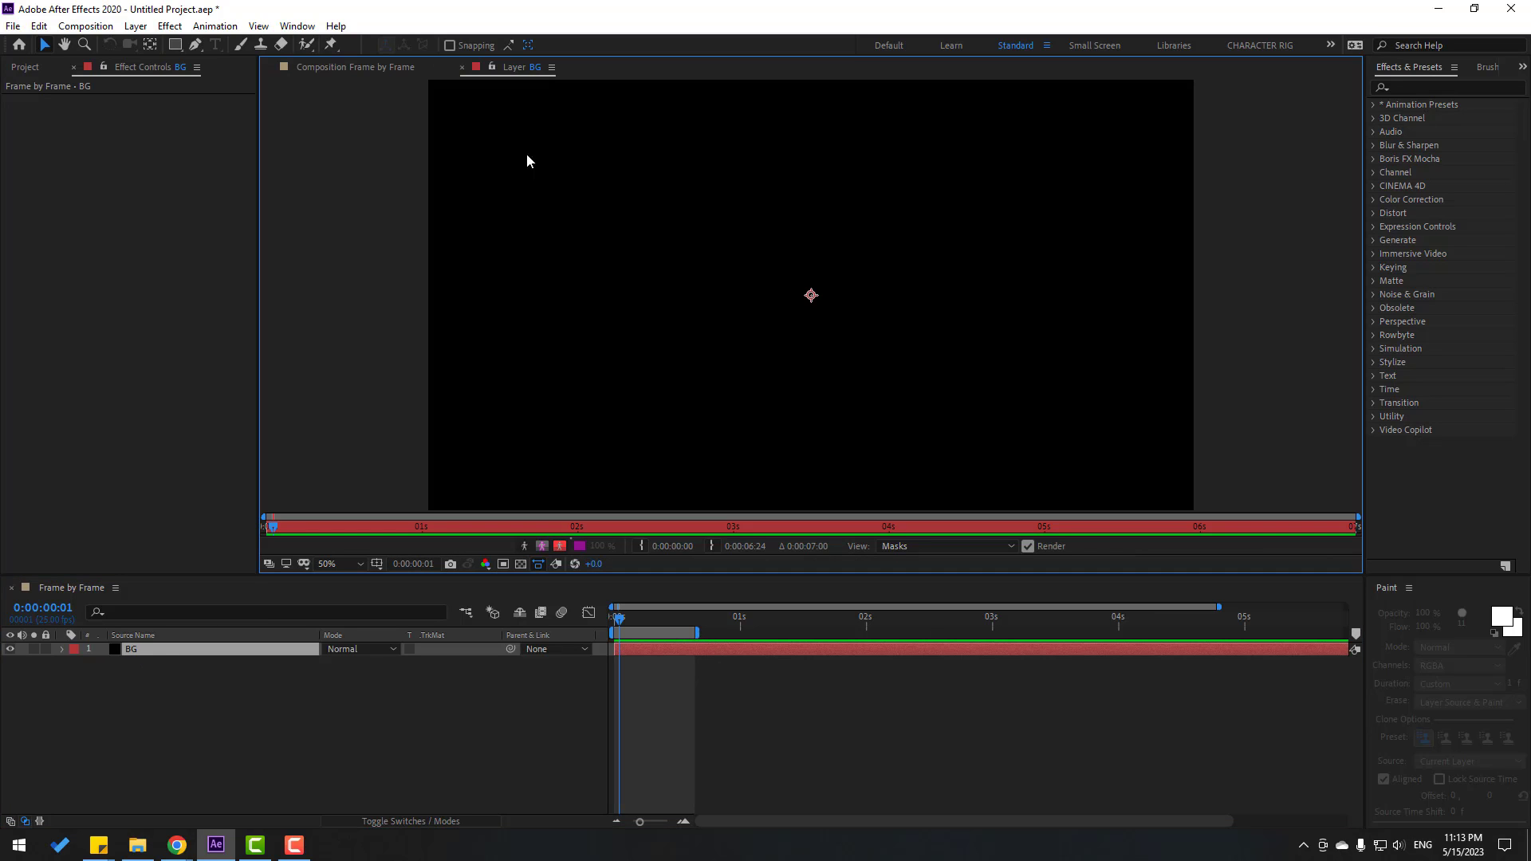
- With the Brush set to Write On duration, paint a U-shaped stroke and a zigzag across its top
left_click(241, 46)
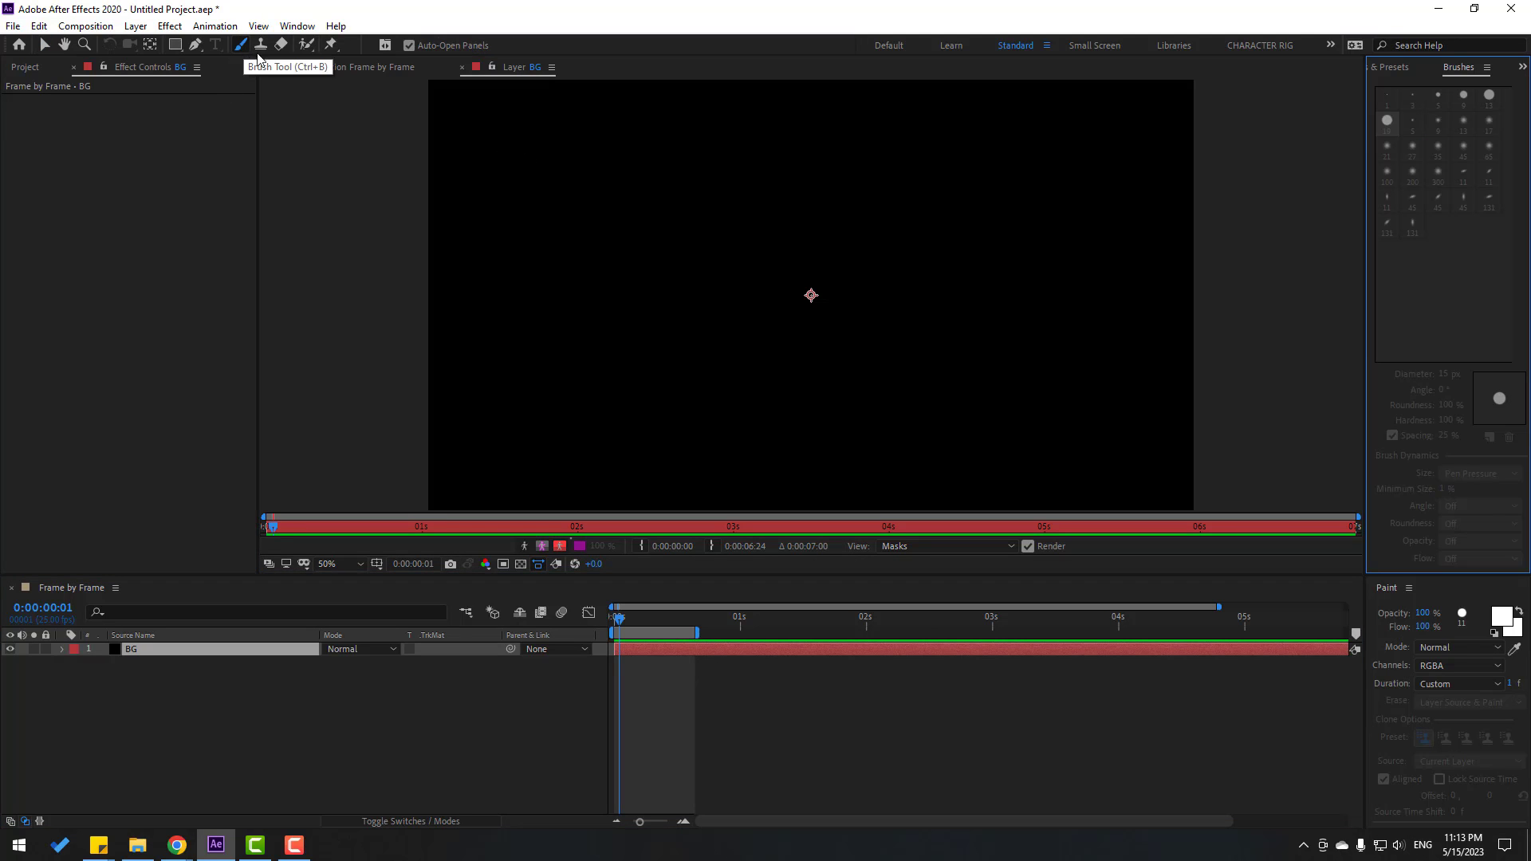
left_click(1440, 684)
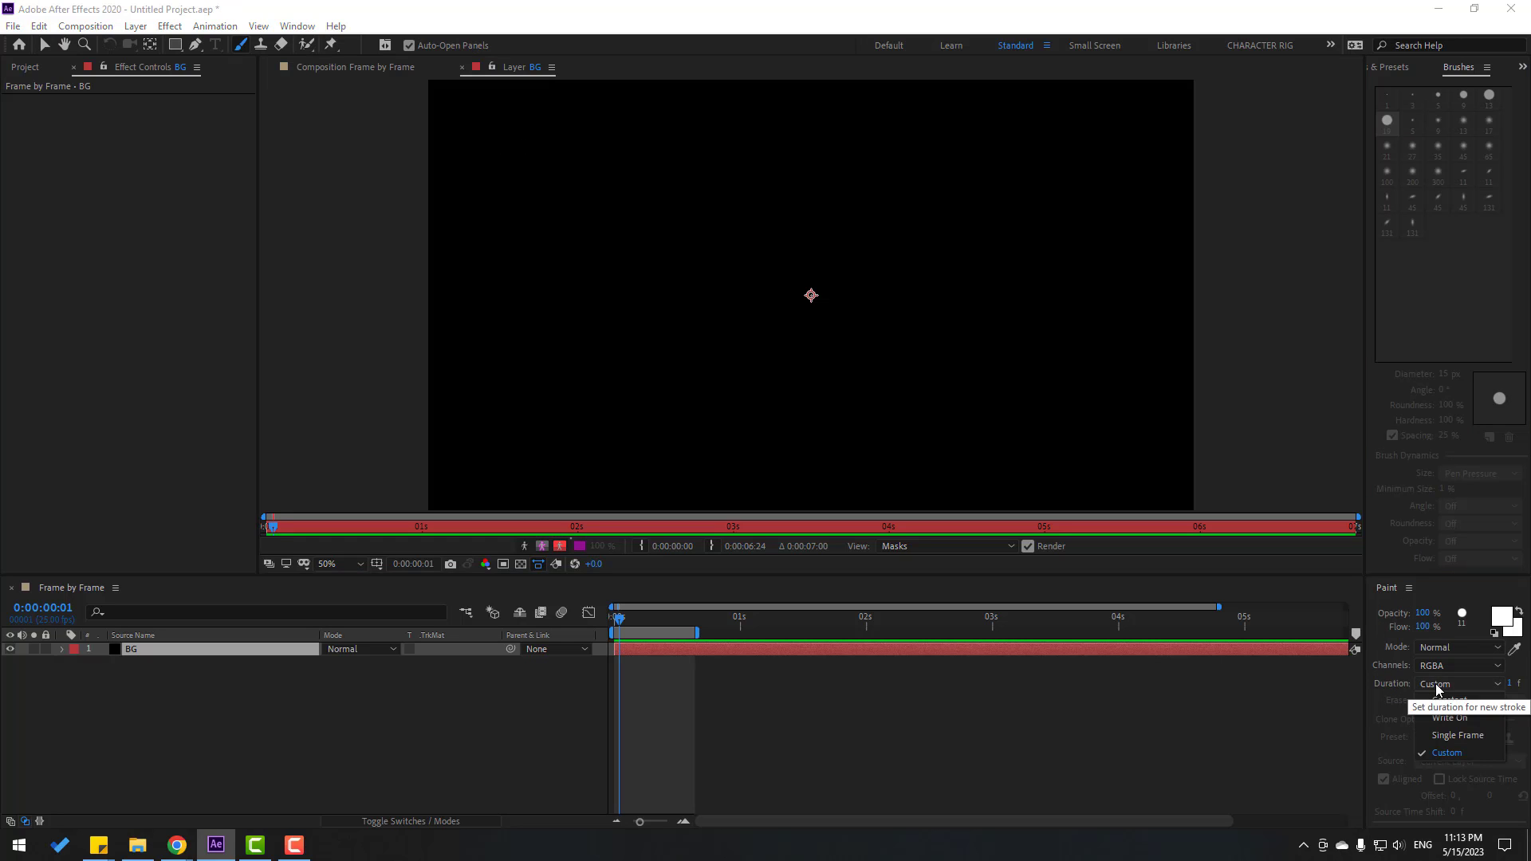
left_click(1472, 722)
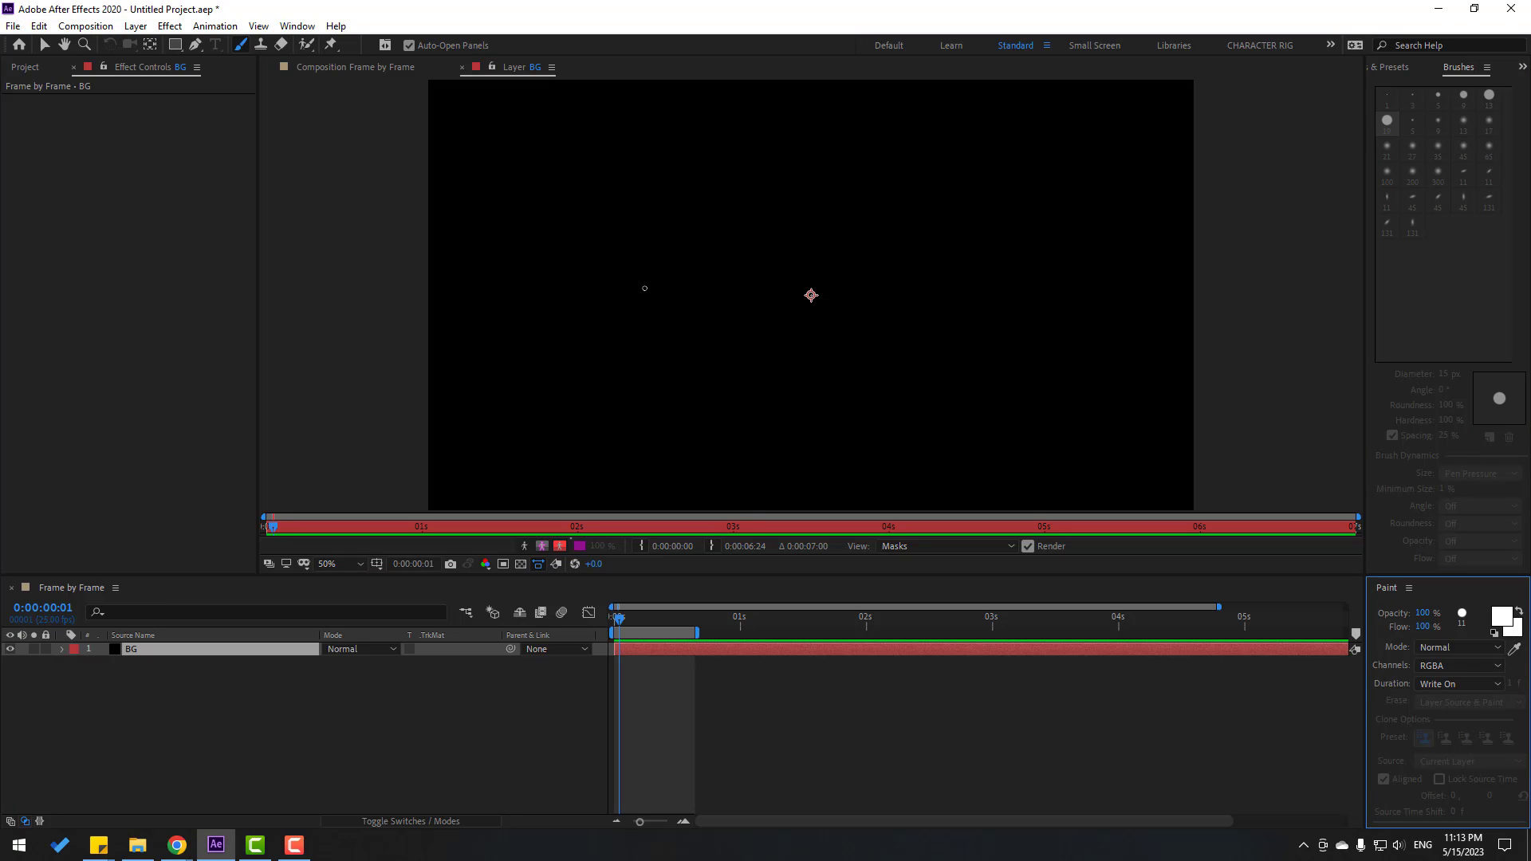
mouse_move(665, 178)
left_mouse_down()
mouse_move(671, 321)
mouse_move(694, 366)
mouse_move(791, 379)
mouse_move(864, 344)
mouse_move(870, 172)
left_mouse_up()
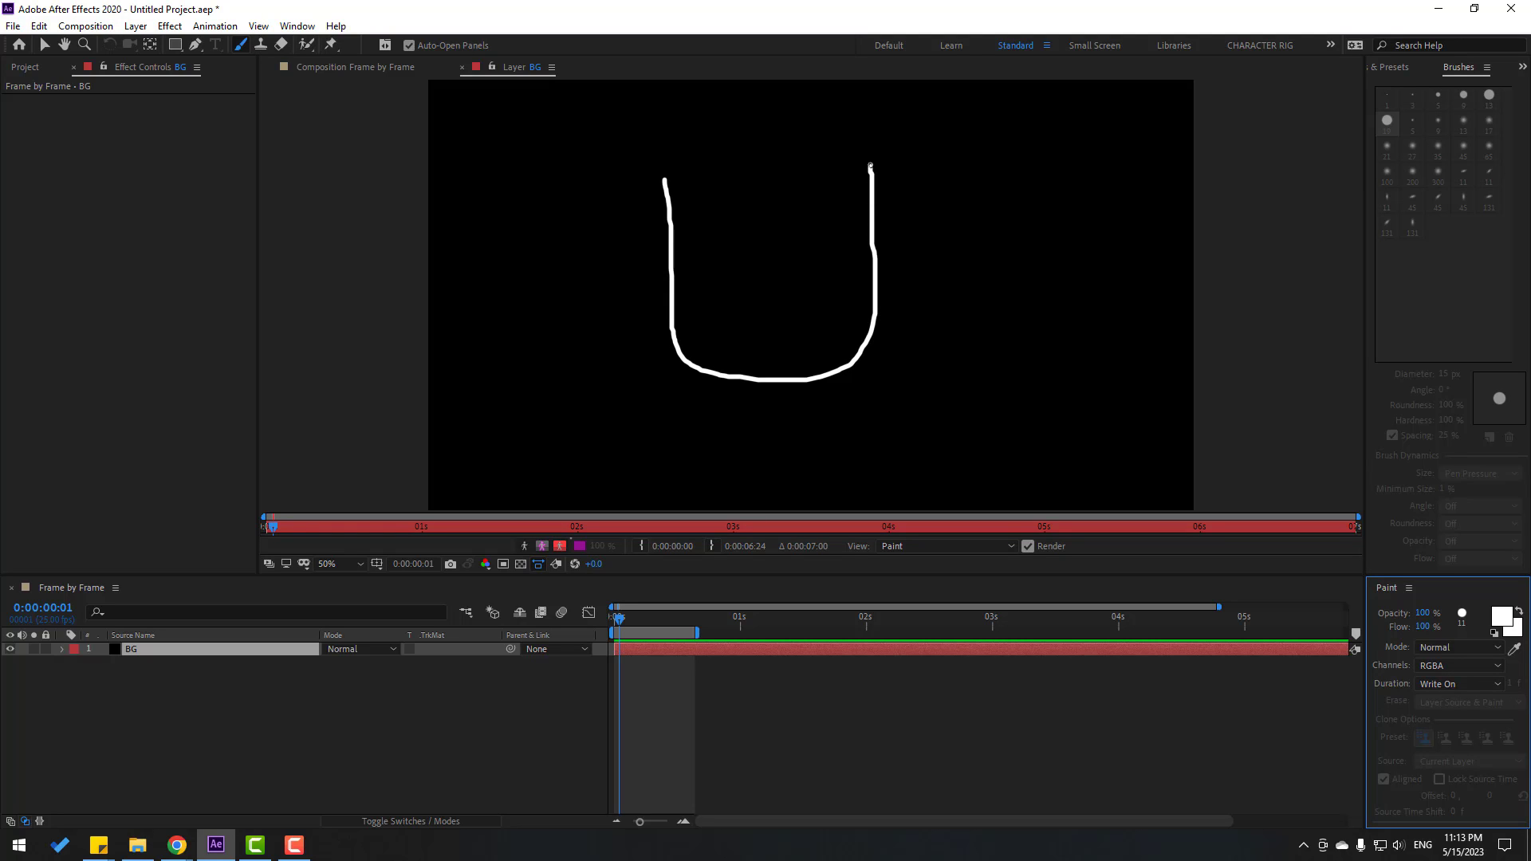
mouse_move(819, 152)
left_mouse_down()
mouse_move(793, 130)
mouse_move(733, 146)
mouse_move(701, 130)
mouse_move(660, 174)
left_mouse_up()
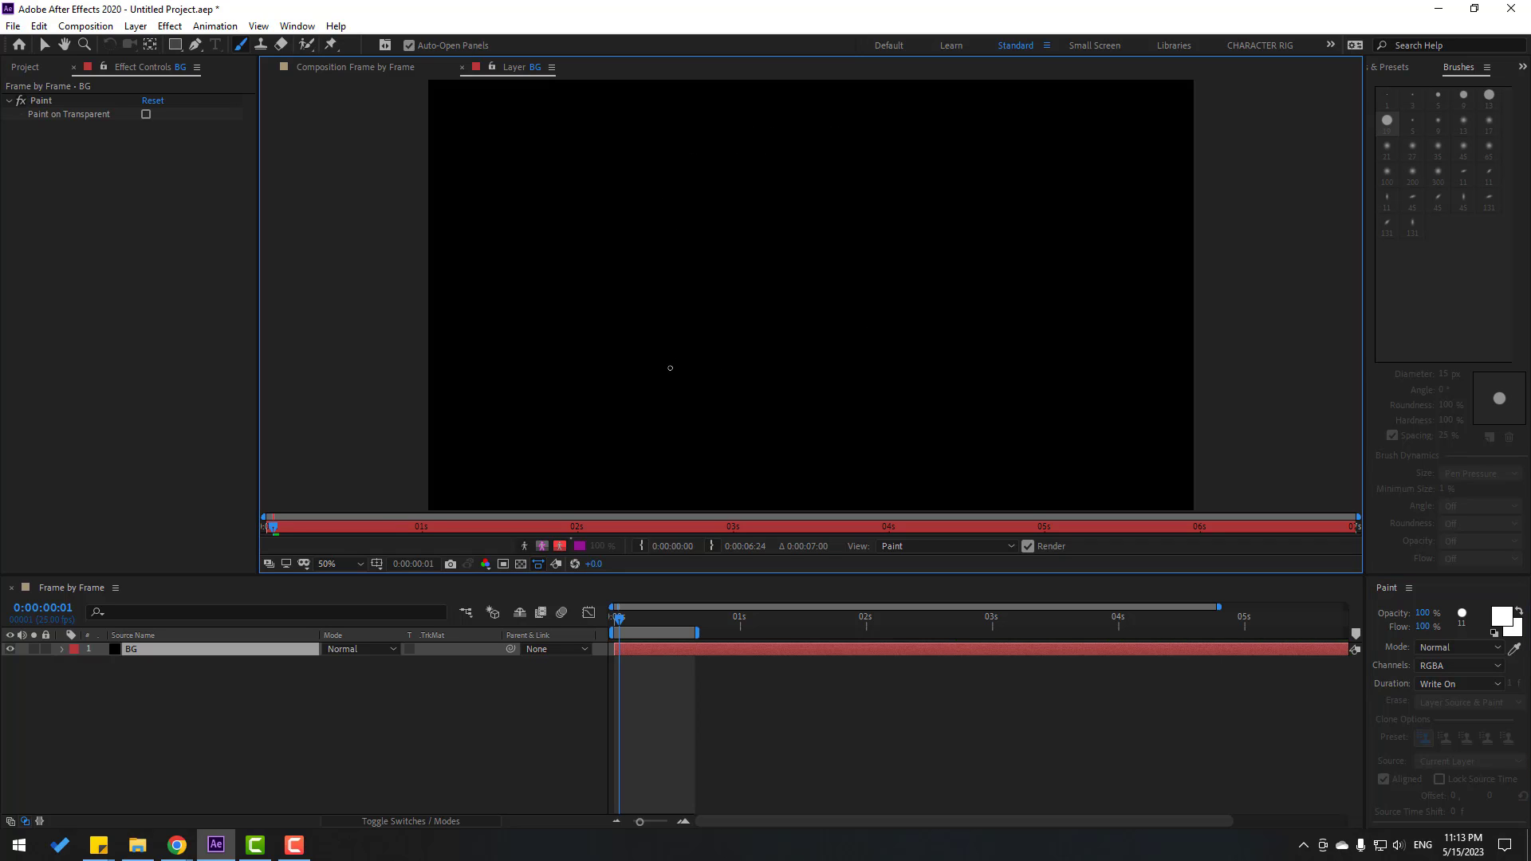
- Move the stroke's last End keyframe much earlier so it finishes drawing sooner
mouse_move(618, 615)
left_mouse_down()
mouse_move(1251, 585)
mouse_move(1250, 600)
left_mouse_up()
scroll(1239, 599, "down", 2)
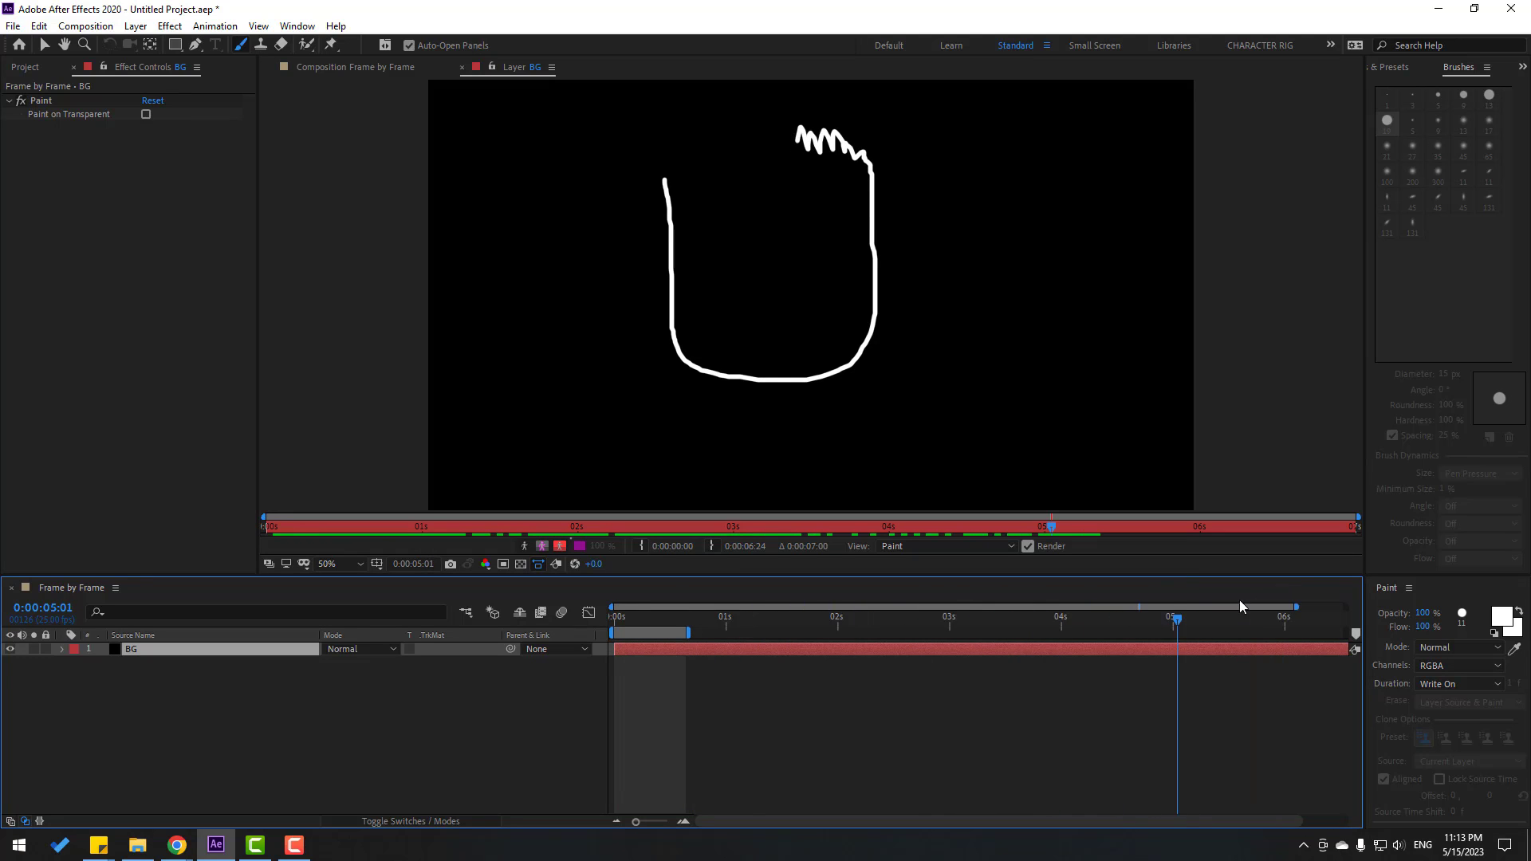
mouse_move(1129, 614)
left_mouse_down()
mouse_move(1302, 617)
mouse_move(1289, 618)
left_mouse_up()
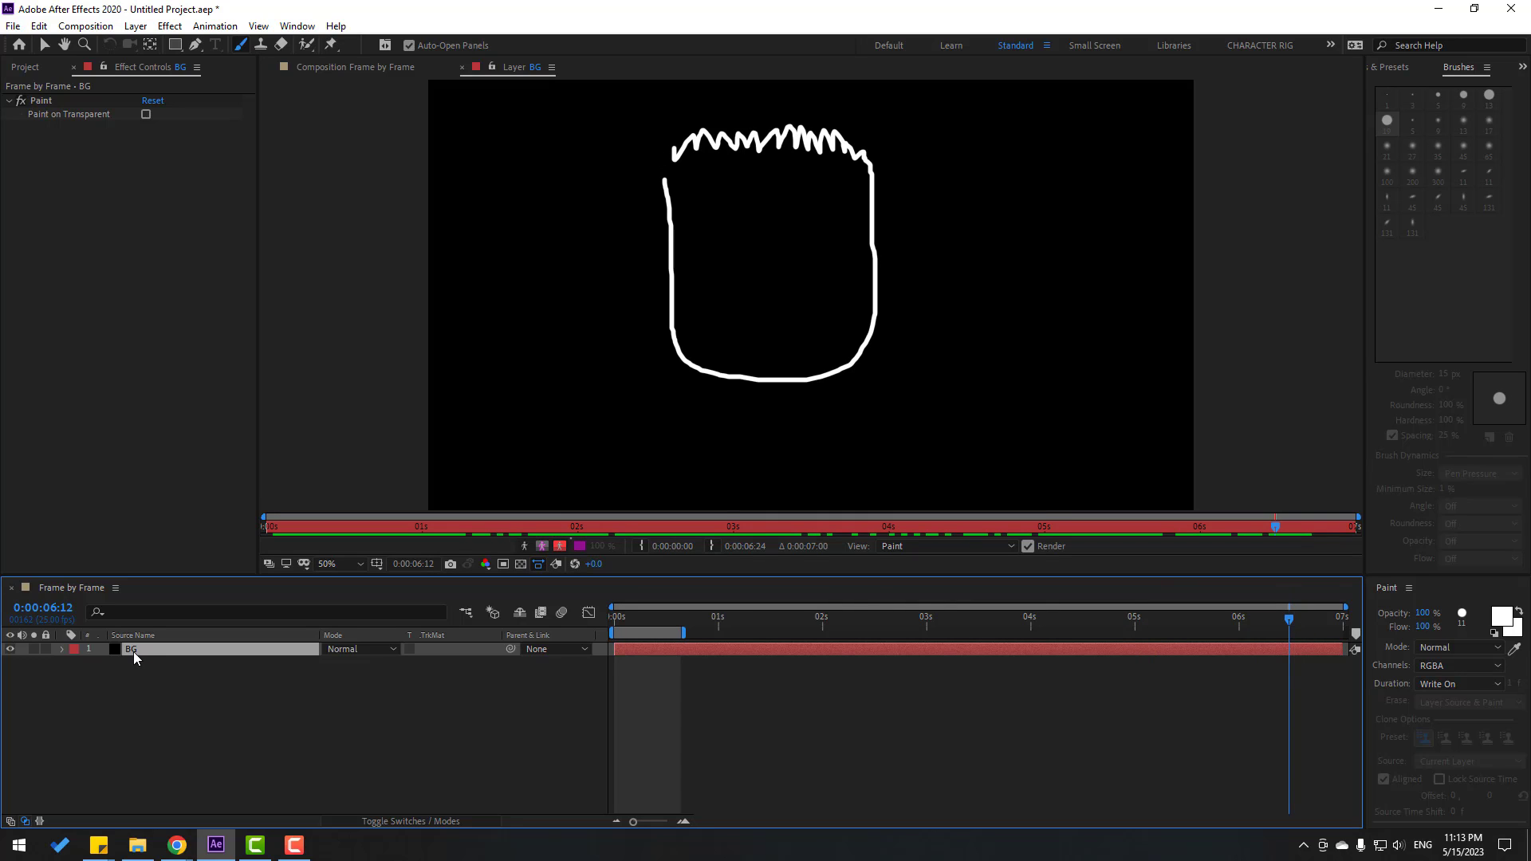
key("u")
left_click_drag(1325, 704, 887, 712)
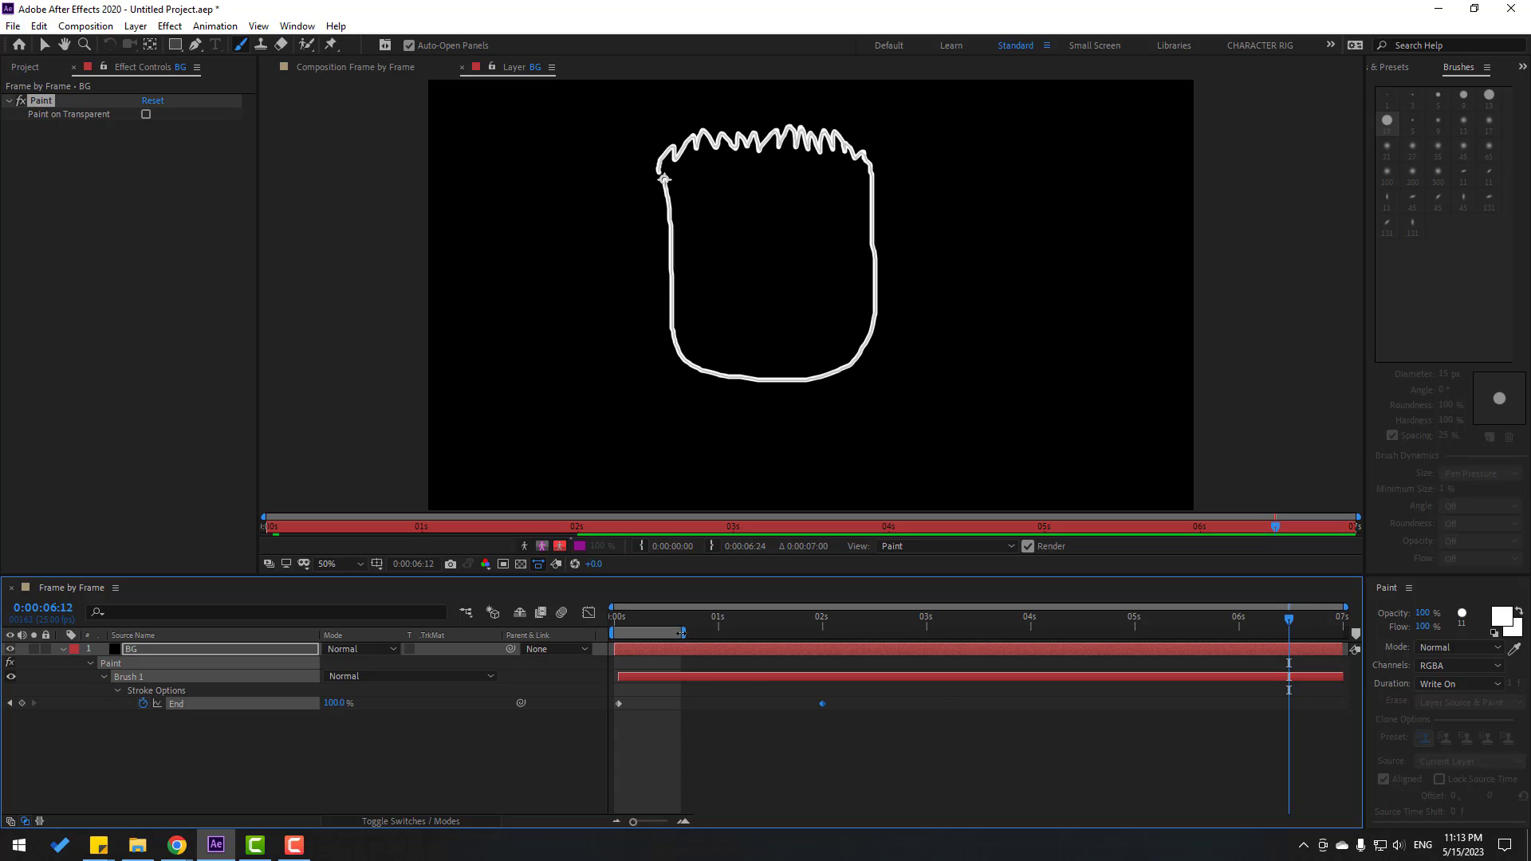
- Extend the work area to about 0:00:02:00 and preview the stroke writing itself on
left_click_drag(681, 632, 843, 632)
key("space")
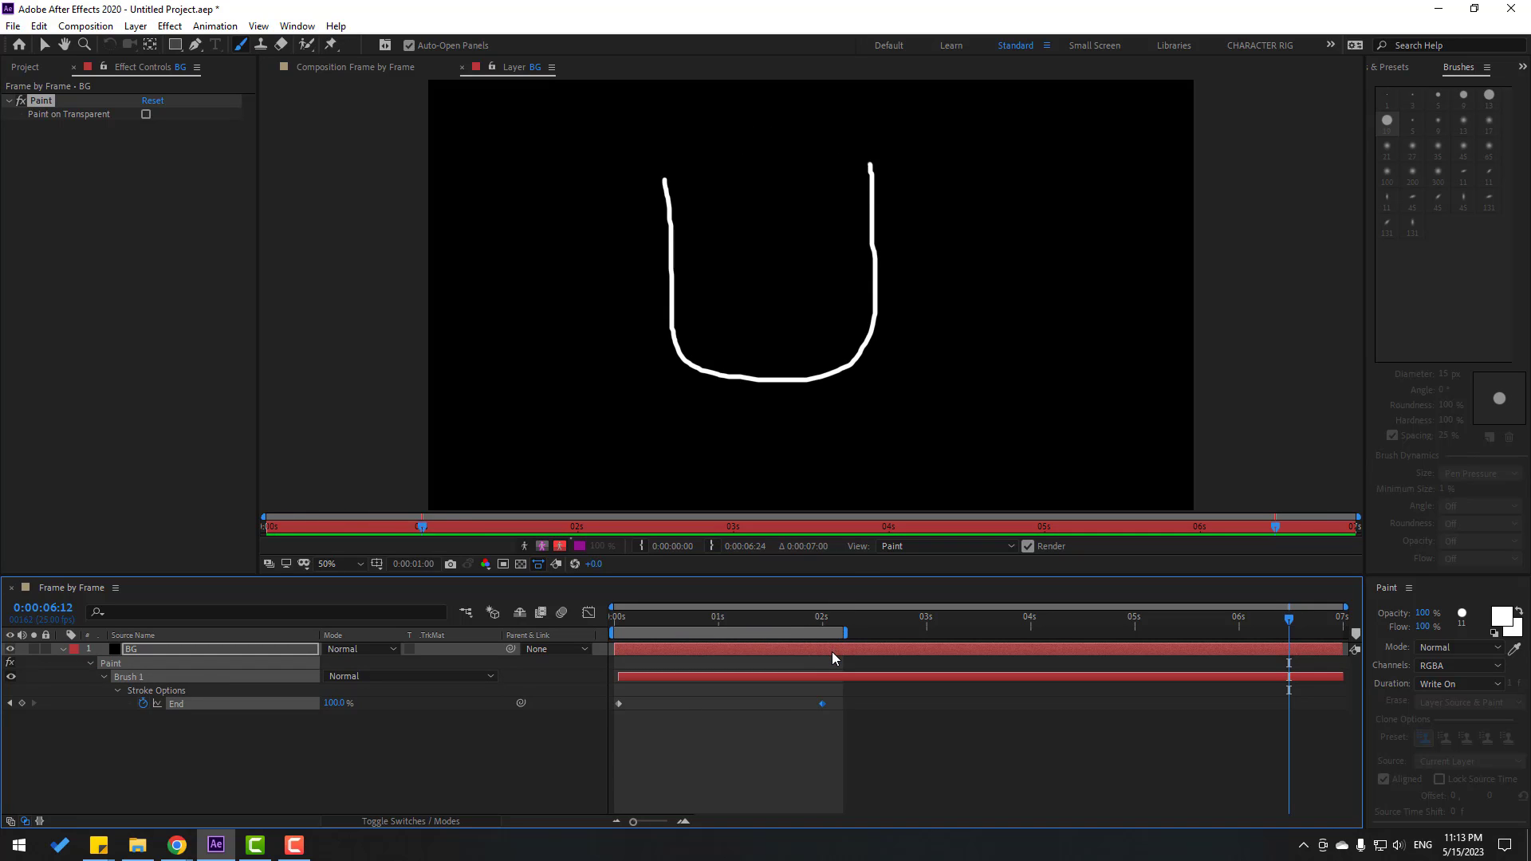
left_click(737, 619)
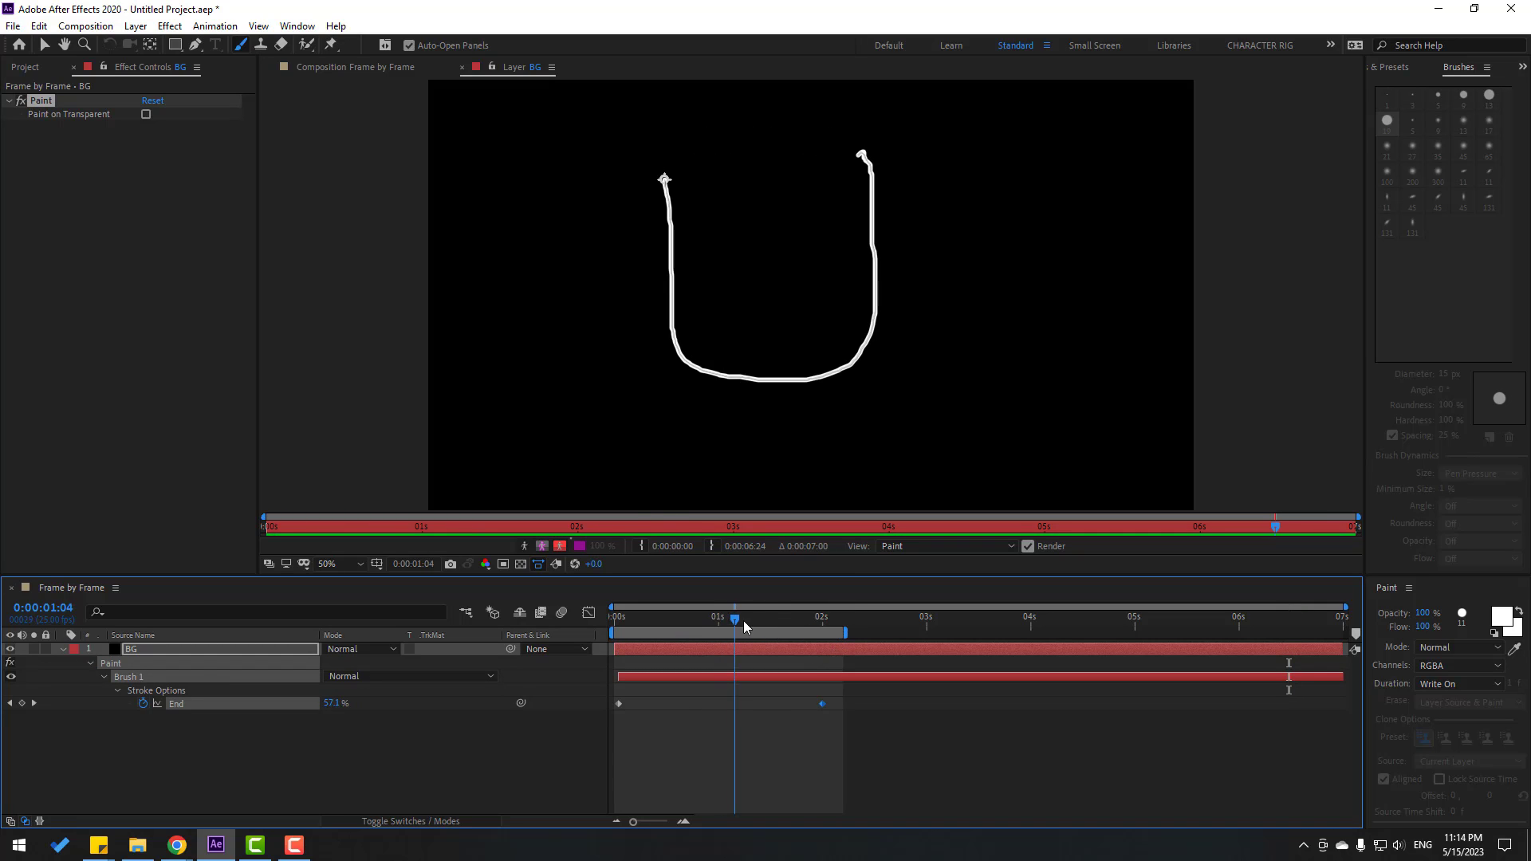
left_click_drag(743, 621, 822, 619)
key("space")
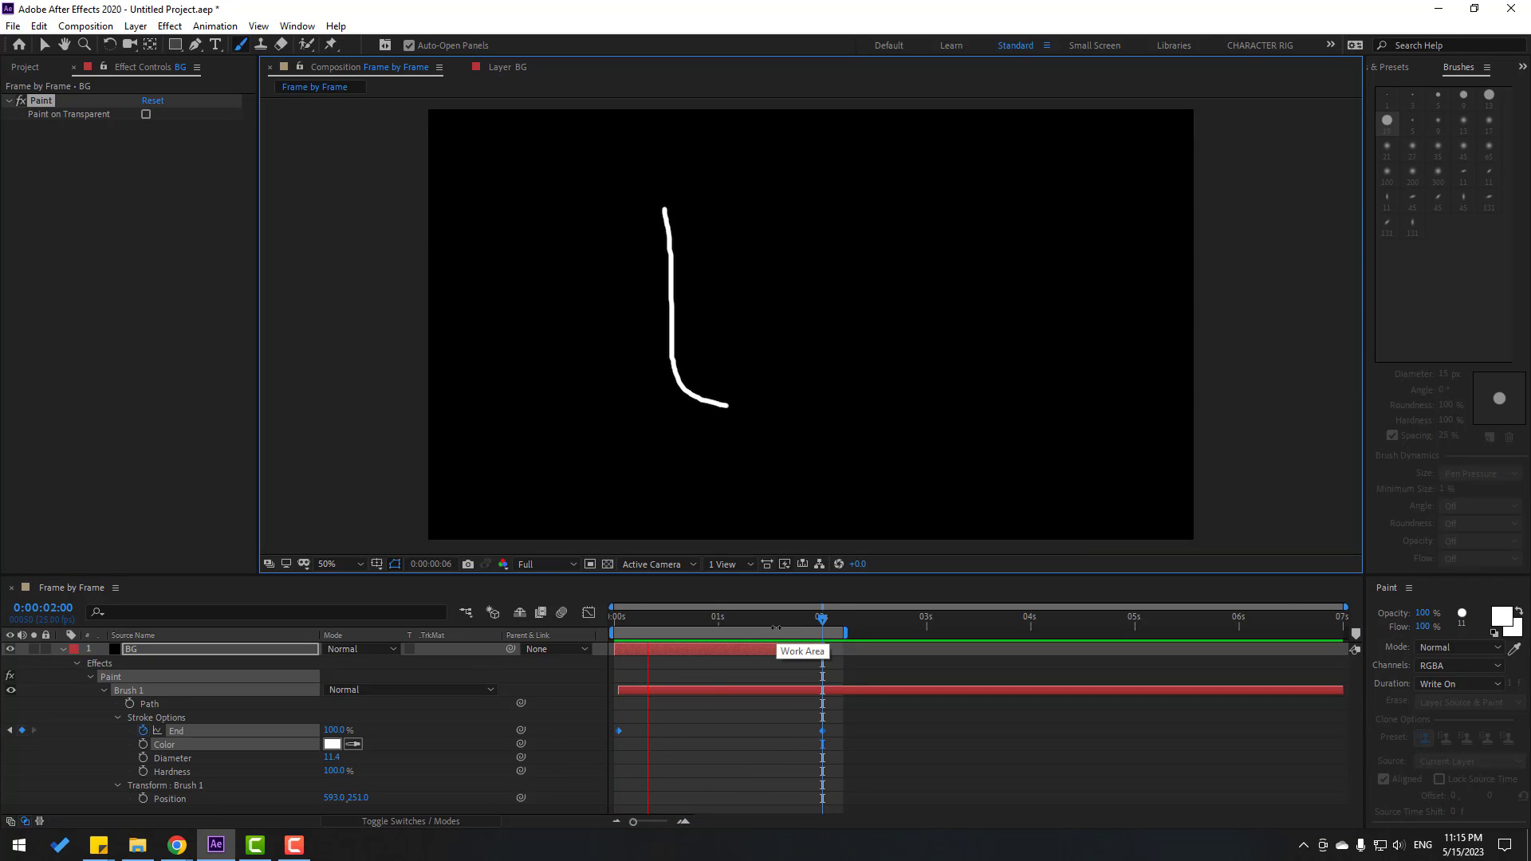